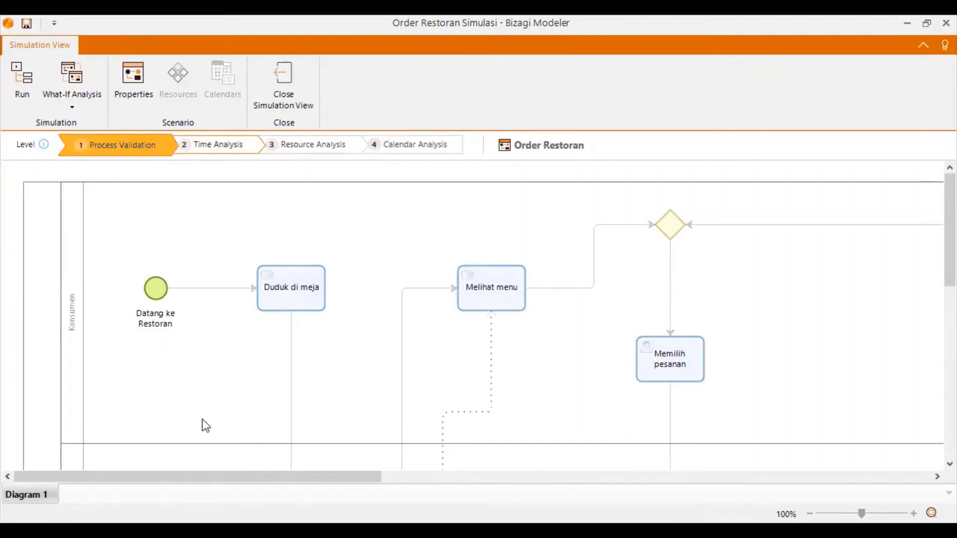
Set the maximum arrival count of the Datang ke Restoran start event to 1000.
{"action": "left_click", "coordinate": [161, 291]}
{"action": "left_click", "coordinate": [183, 280]}
{"action": "left_click", "coordinate": [183, 279]}
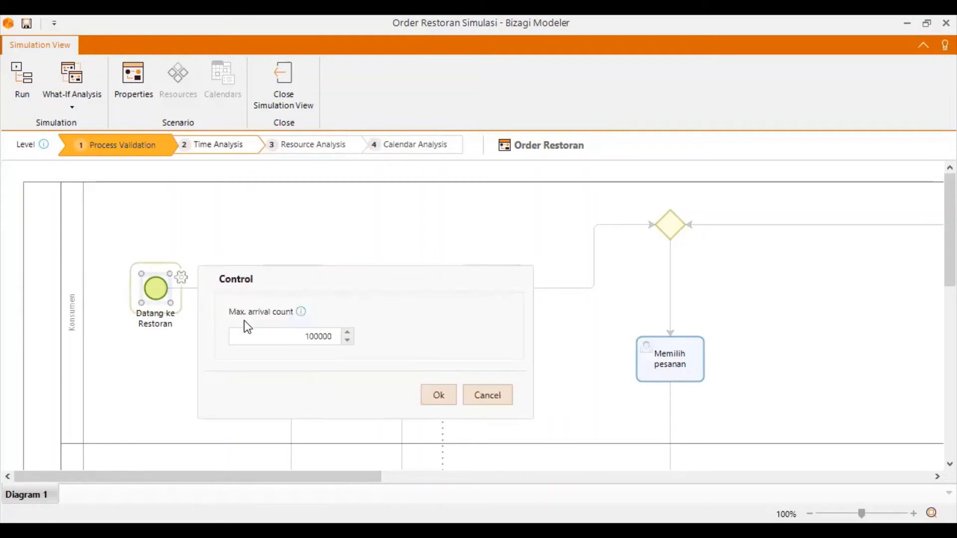
{"action": "double_click", "coordinate": [273, 336]}
{"action": "type", "text": "10000"}
{"action": "key", "text": "BackSpace"}
{"action": "left_click", "coordinate": [436, 396]}
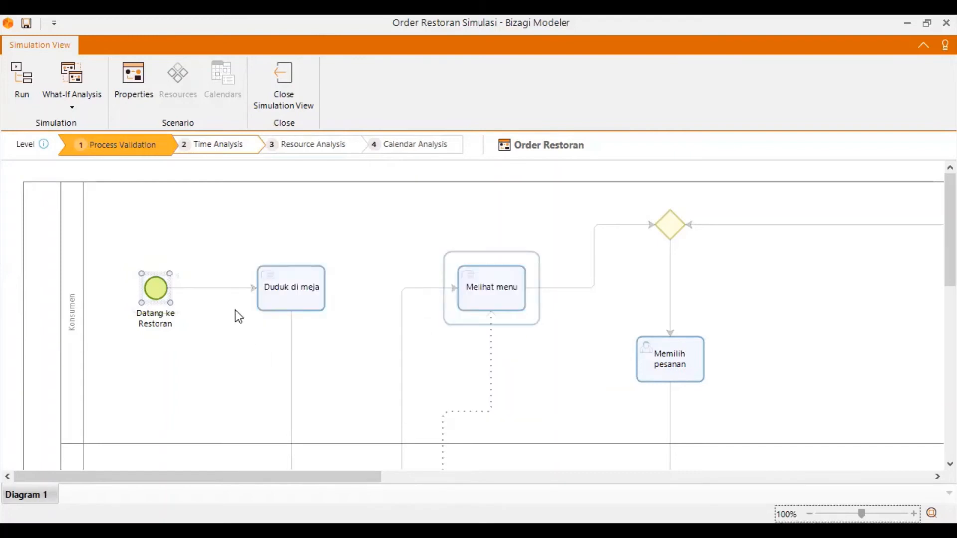
{"action": "left_click", "coordinate": [286, 295]}
{"action": "scroll", "coordinate": [319, 374], "scroll_direction": "down", "scroll_amount": 3}
{"action": "scroll", "coordinate": [325, 371], "scroll_direction": "up", "scroll_amount": 3}
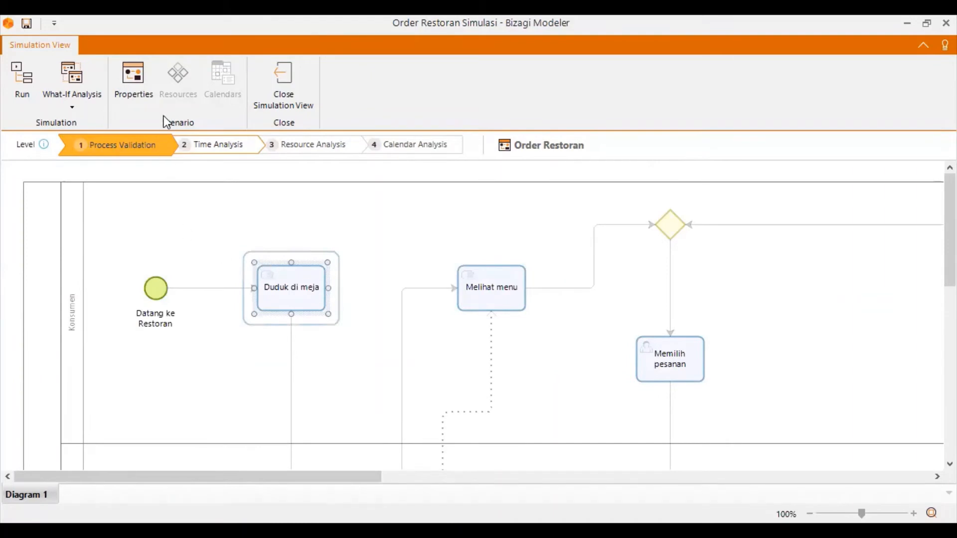
Fill in the scenario properties with the description "Simulasi proses order restoran" and the author's name.
{"action": "left_click", "coordinate": [139, 91]}
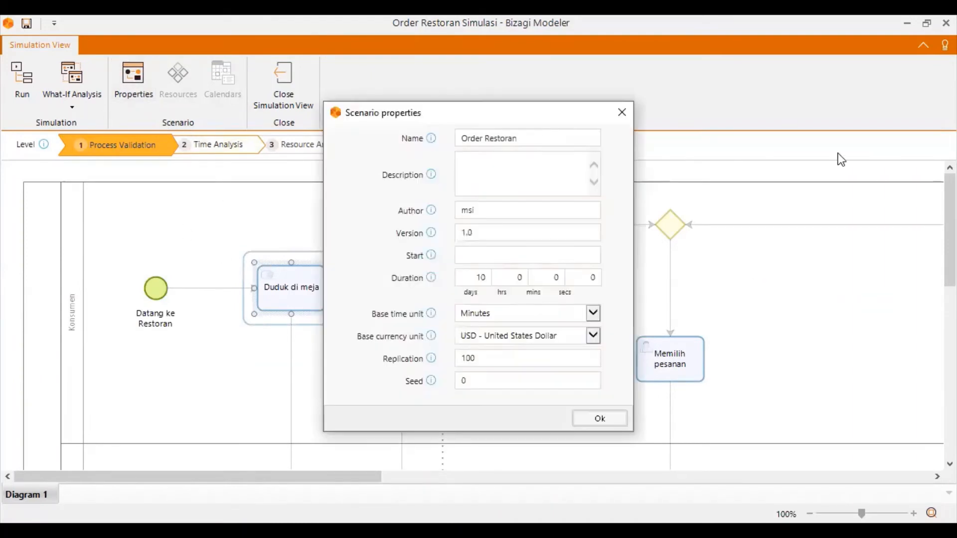
{"action": "left_click", "coordinate": [543, 134]}
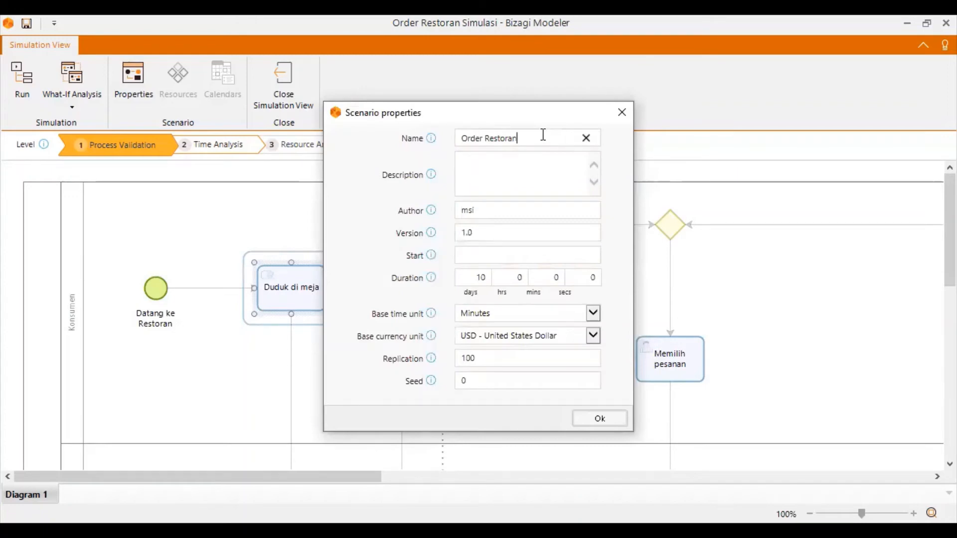
{"action": "left_click", "coordinate": [524, 182]}
{"action": "type", "text": "Simulasi proses order restoran"}
{"action": "key", "text": "Tab"}
{"action": "type", "text": "yenni"}
{"action": "key", "text": "Tab"}
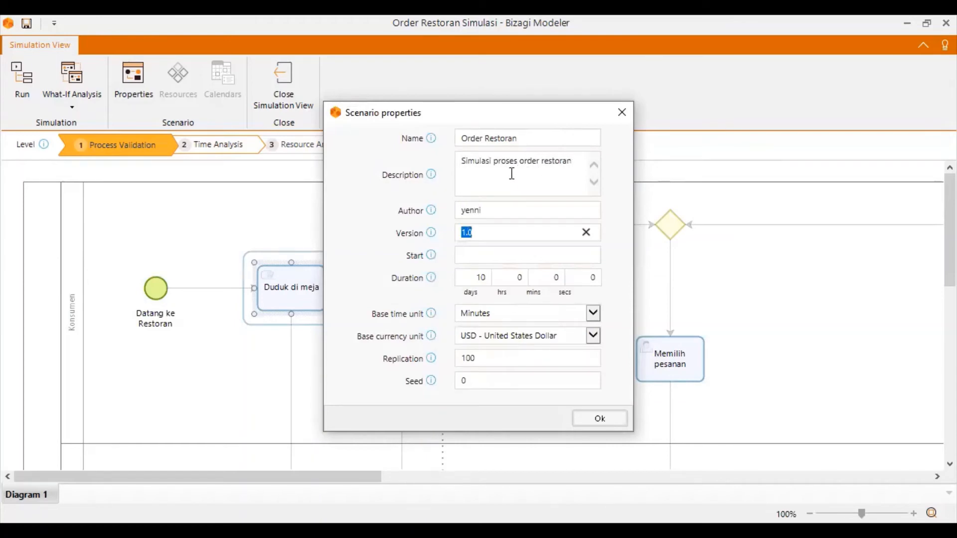
Set the scenario's start date to 08/02/2021 and its duration to 7 days.
{"action": "left_click", "coordinate": [498, 254]}
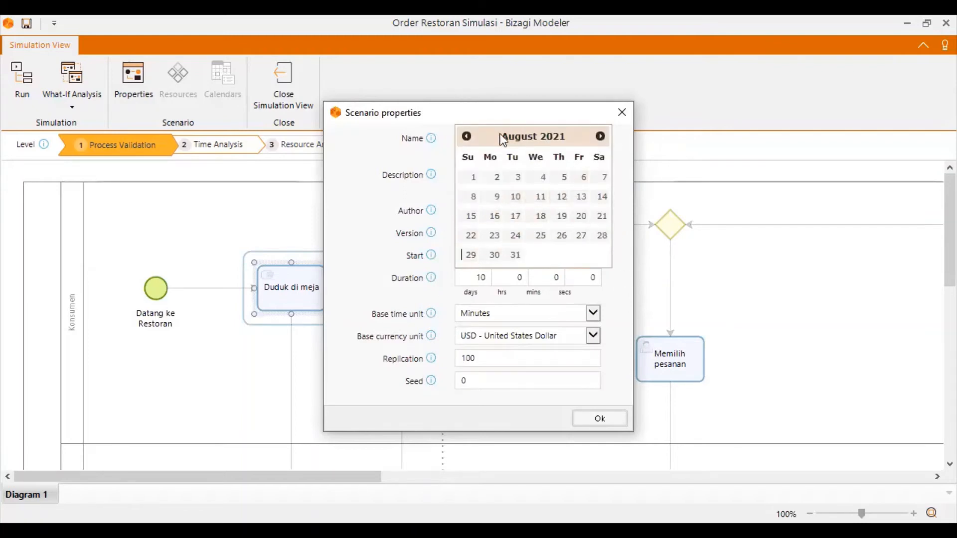
{"action": "left_click", "coordinate": [497, 177]}
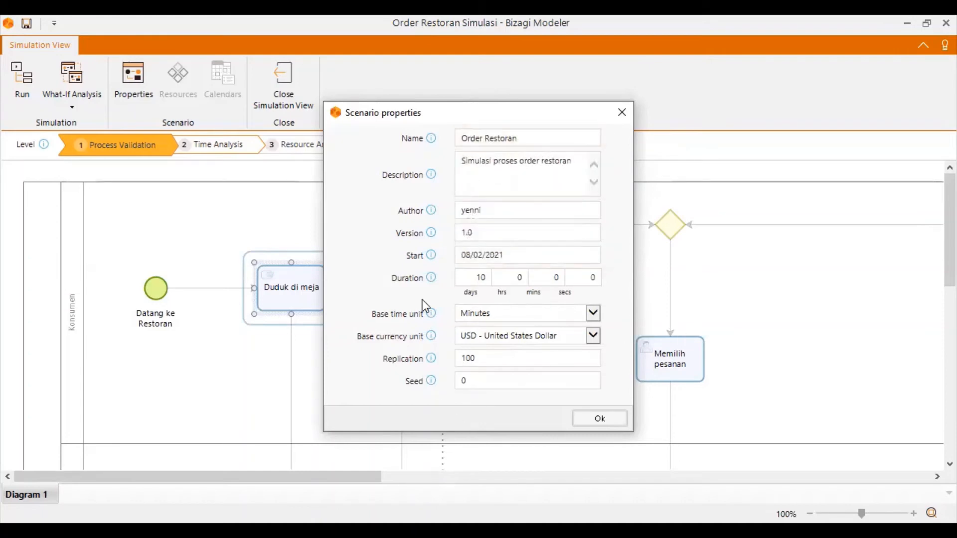
{"action": "double_click", "coordinate": [479, 278]}
{"action": "type", "text": "7"}
Change the scenario's base currency unit to IDR - Rupiah.
{"action": "left_click", "coordinate": [592, 337]}
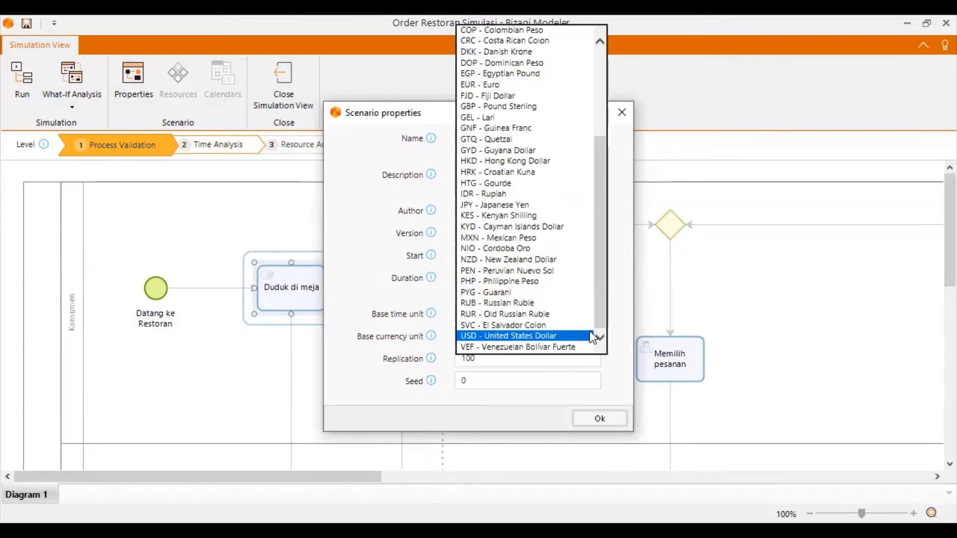
{"action": "left_click", "coordinate": [493, 194]}
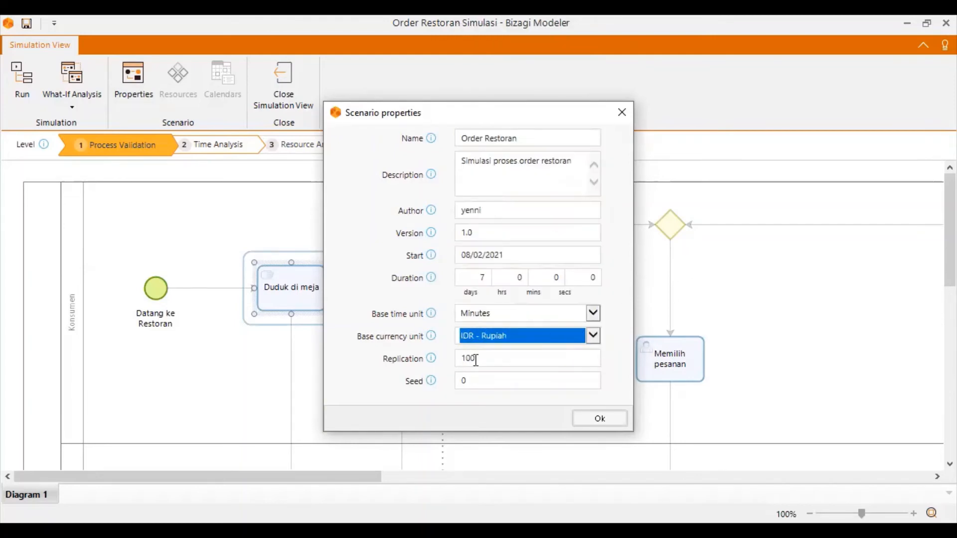
{"action": "left_click", "coordinate": [637, 349]}
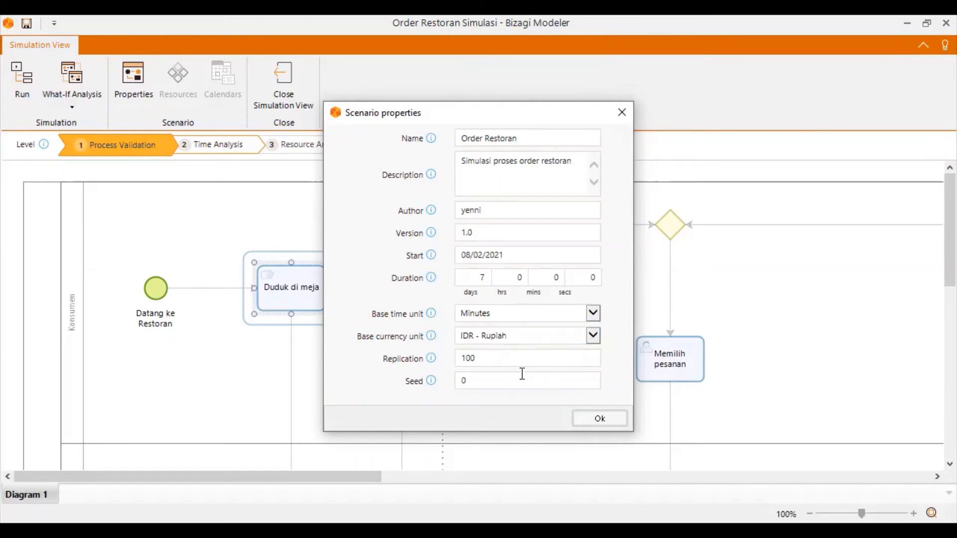
Set the scenario's replication to 0 and accept the scenario properties.
{"action": "mouse_move", "coordinate": [431, 360]}
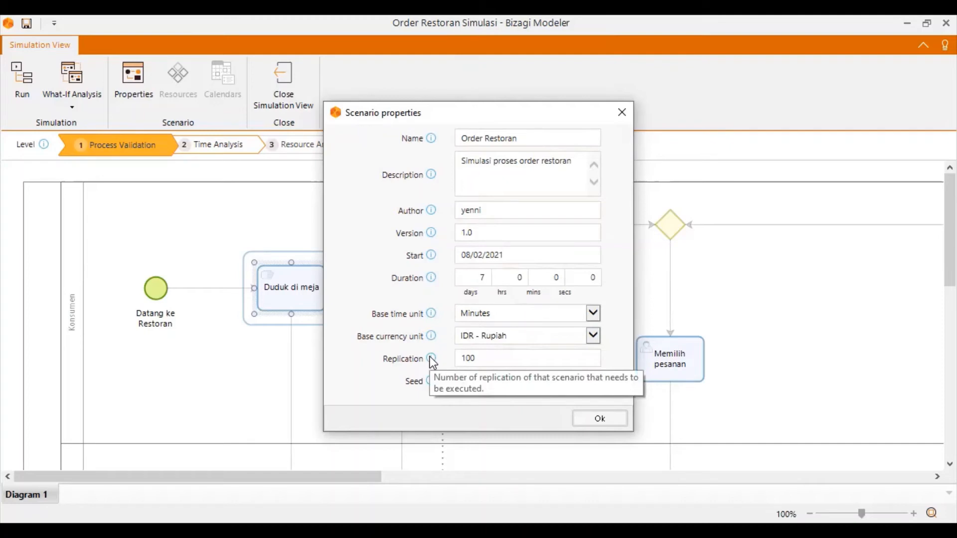
{"action": "left_click_drag", "start_coordinate": [487, 354], "coordinate": [407, 344]}
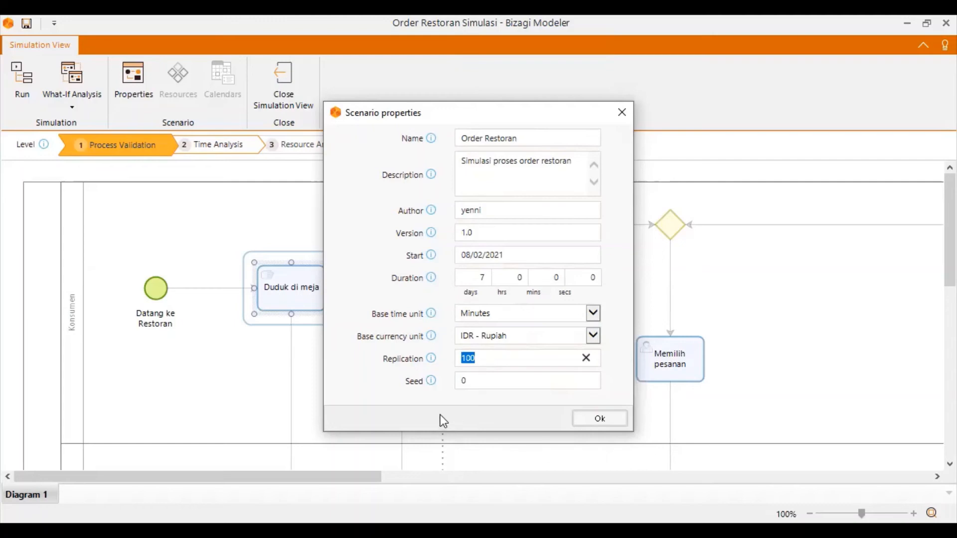
{"action": "type", "text": "0"}
{"action": "left_click", "coordinate": [431, 358]}
{"action": "mouse_move", "coordinate": [430, 382]}
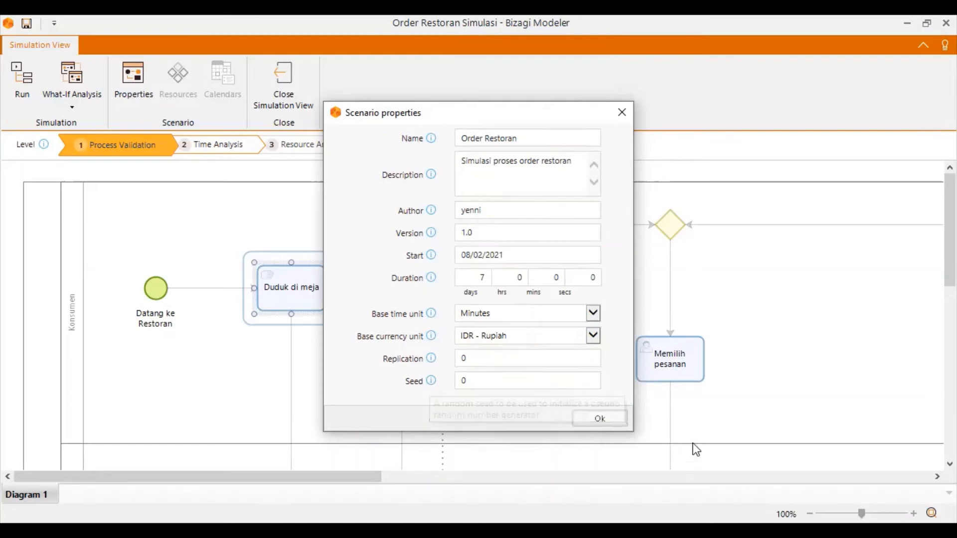
{"action": "left_click", "coordinate": [607, 419]}
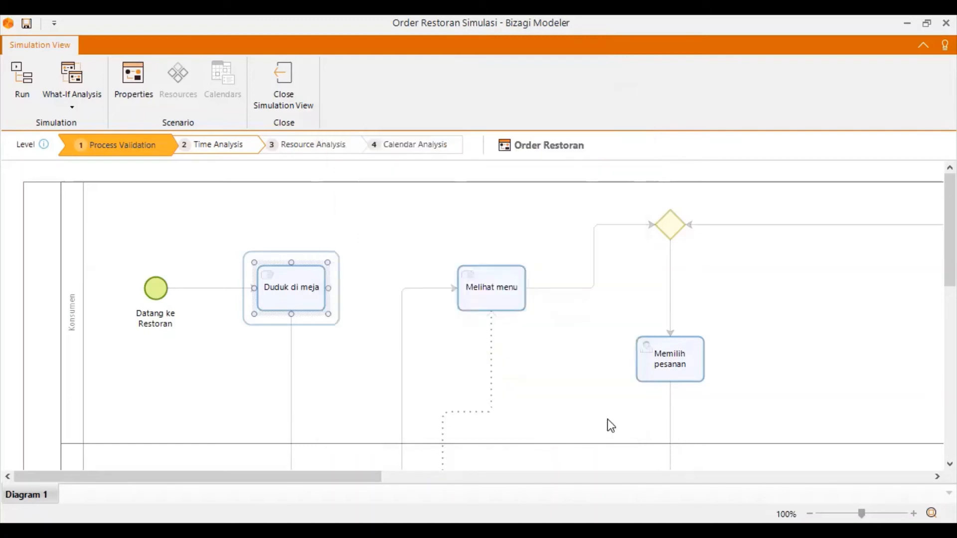
Look over the process flow across the Konsumen and Waiter lanes at the Process Validation level.
{"action": "scroll", "coordinate": [560, 385], "scroll_direction": "down", "scroll_amount": 3}
{"action": "scroll", "coordinate": [558, 386], "scroll_direction": "down", "scroll_amount": 3}
{"action": "scroll", "coordinate": [558, 397], "scroll_direction": "up", "scroll_amount": 7}
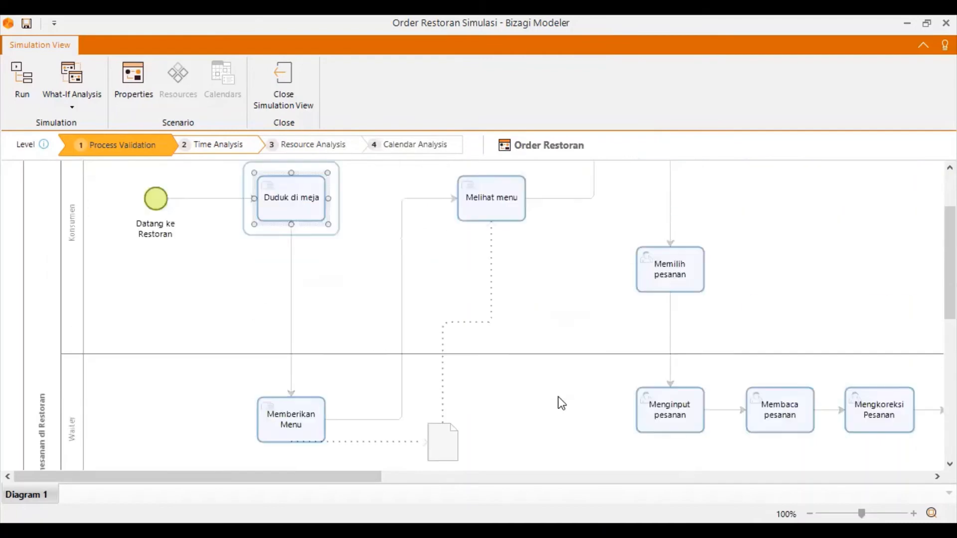
{"action": "scroll", "coordinate": [558, 396], "scroll_direction": "down", "scroll_amount": 5}
{"action": "scroll", "coordinate": [558, 397], "scroll_direction": "up", "scroll_amount": 5}
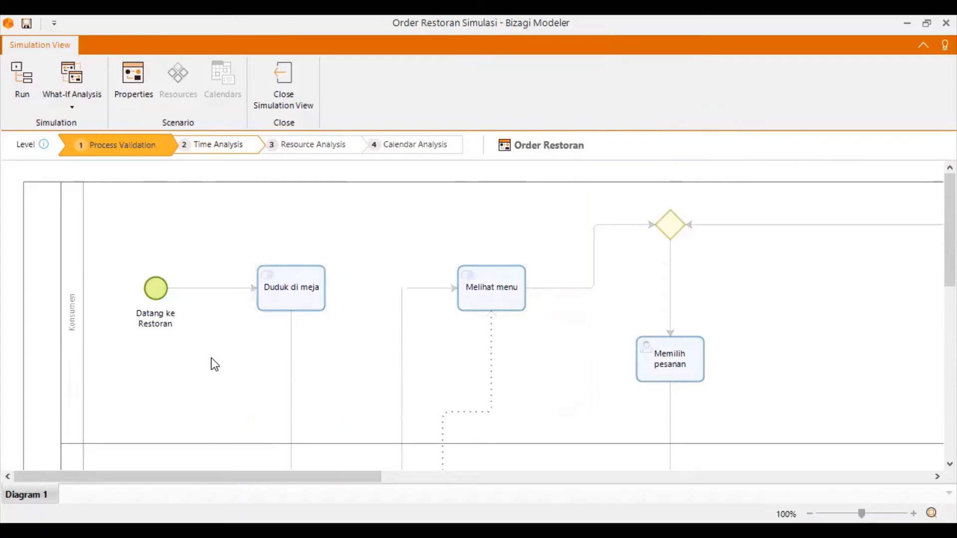
{"action": "scroll", "coordinate": [249, 394], "scroll_direction": "down", "scroll_amount": 5}
{"action": "scroll", "coordinate": [196, 292], "scroll_direction": "up", "scroll_amount": 2}
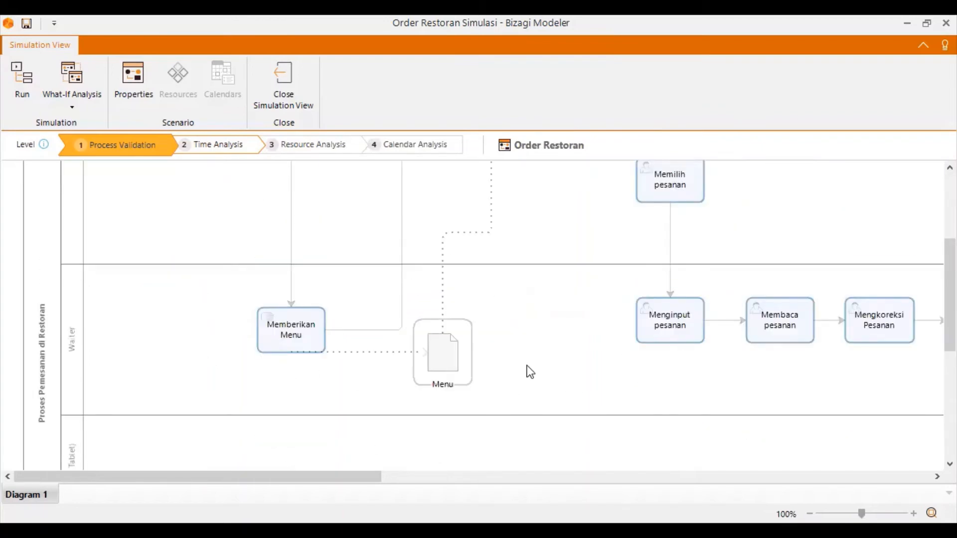
{"action": "scroll", "coordinate": [532, 370], "scroll_direction": "up", "scroll_amount": 3}
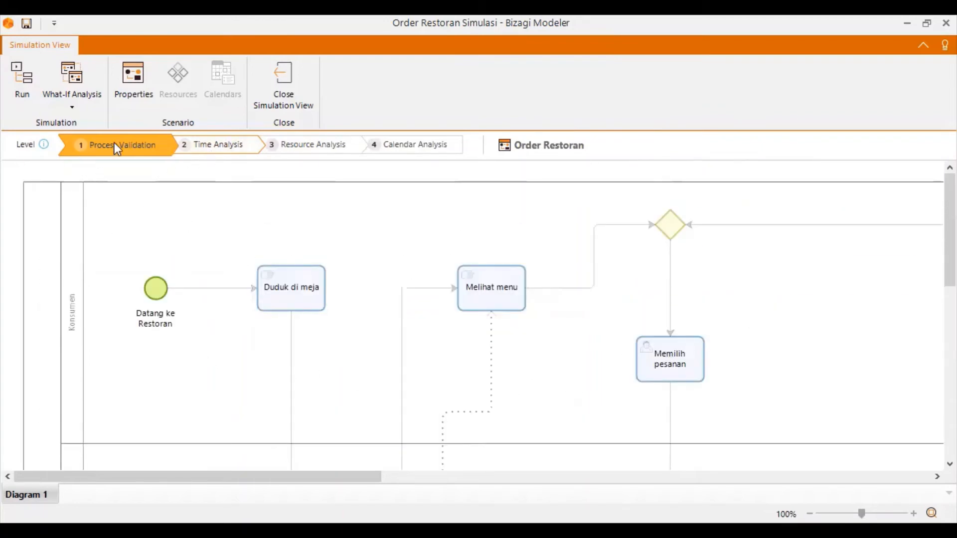
Switch the simulation to the Time Analysis level and check the processing time of the Duduk di meja task.
{"action": "left_click", "coordinate": [226, 151]}
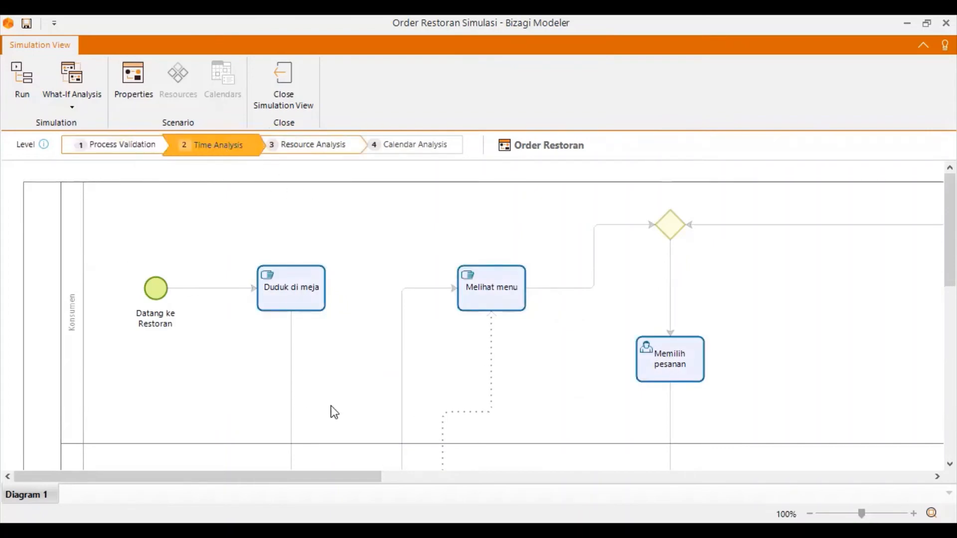
{"action": "scroll", "coordinate": [333, 410], "scroll_direction": "down", "scroll_amount": 3}
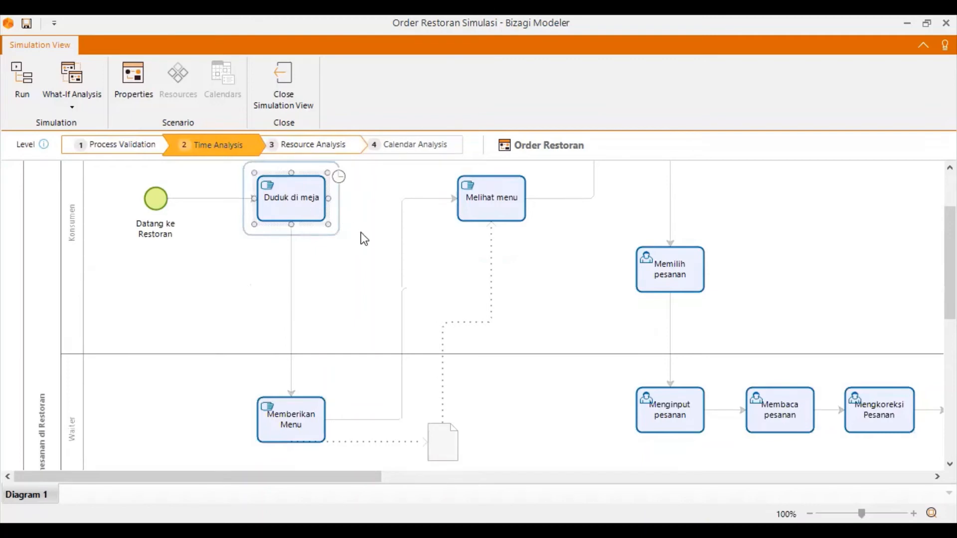
{"action": "scroll", "coordinate": [312, 328], "scroll_direction": "up", "scroll_amount": 3}
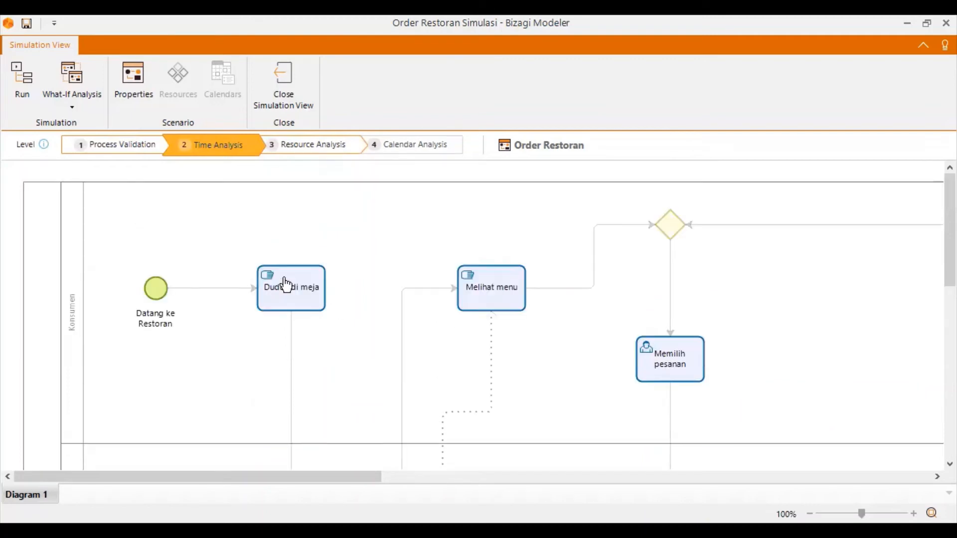
{"action": "double_click", "coordinate": [322, 284]}
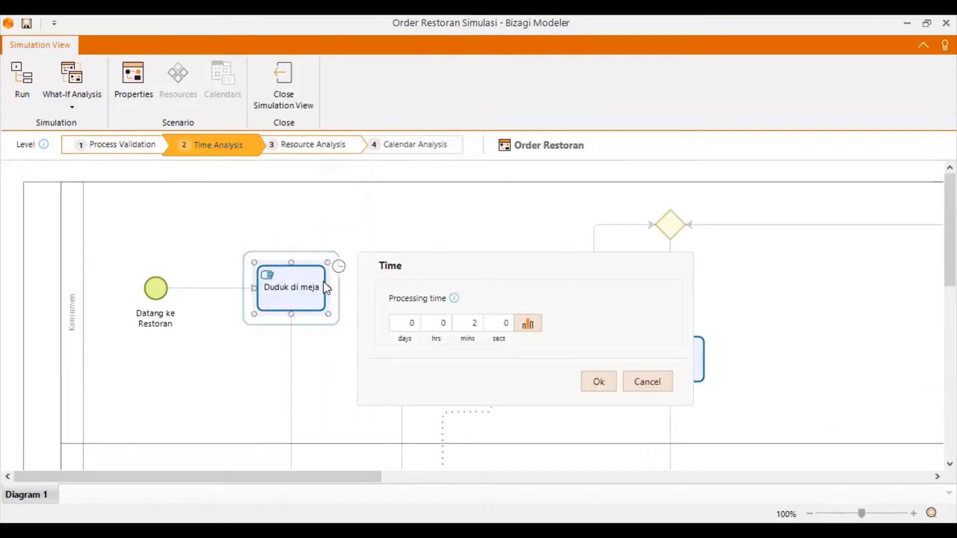
{"action": "left_click", "coordinate": [657, 382]}
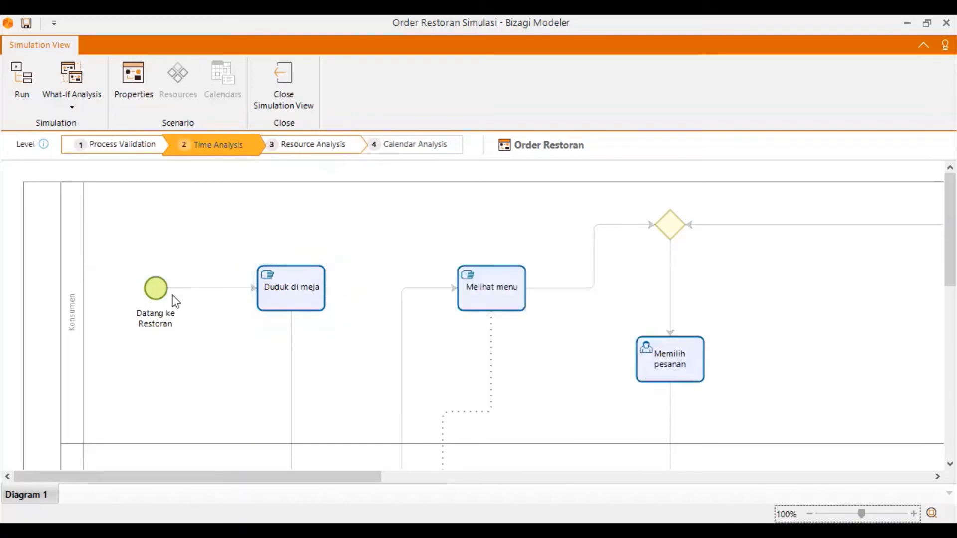
Examine the parameter types and distributions available for the arrival interval of the Datang ke Restoran start event.
{"action": "left_click", "coordinate": [158, 289]}
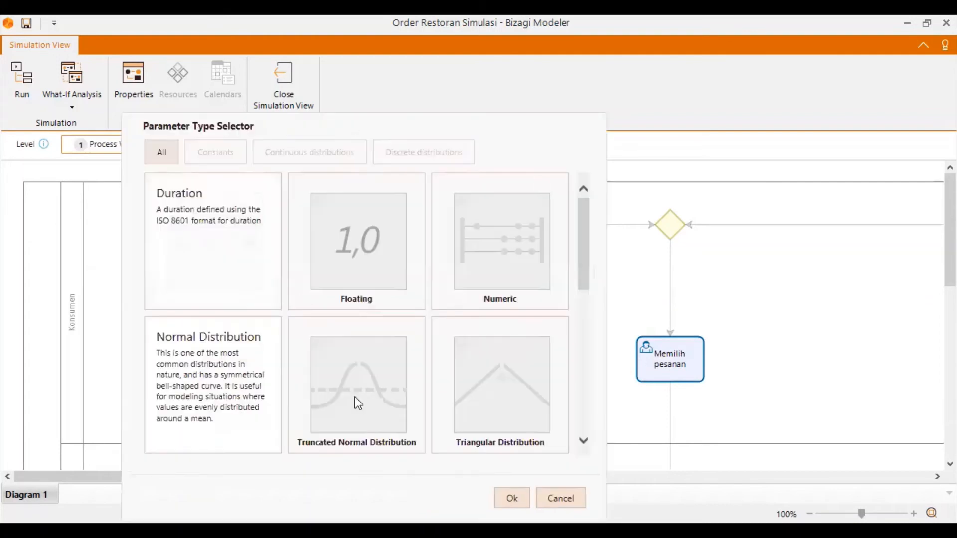
{"action": "scroll", "coordinate": [302, 384], "scroll_direction": "down", "scroll_amount": 2}
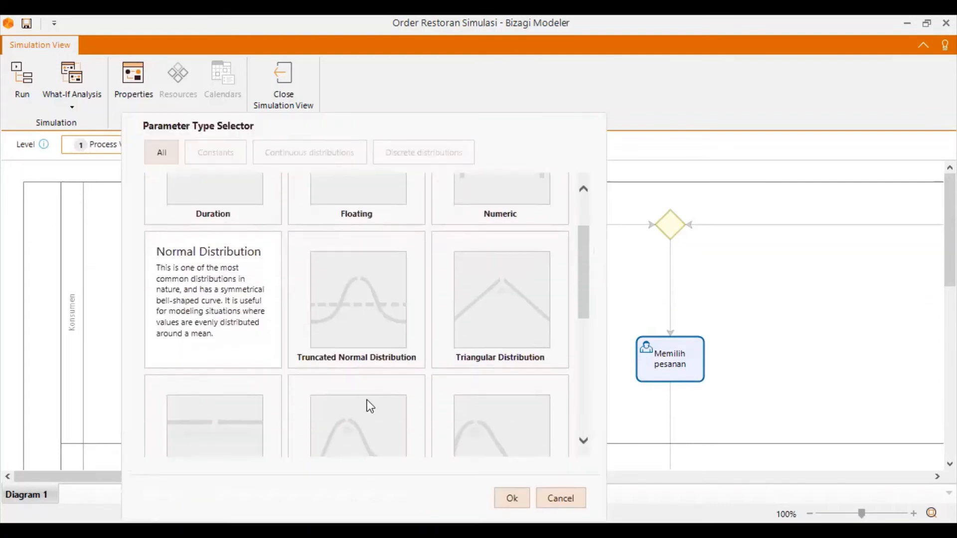
{"action": "scroll", "coordinate": [216, 309], "scroll_direction": "up", "scroll_amount": 2}
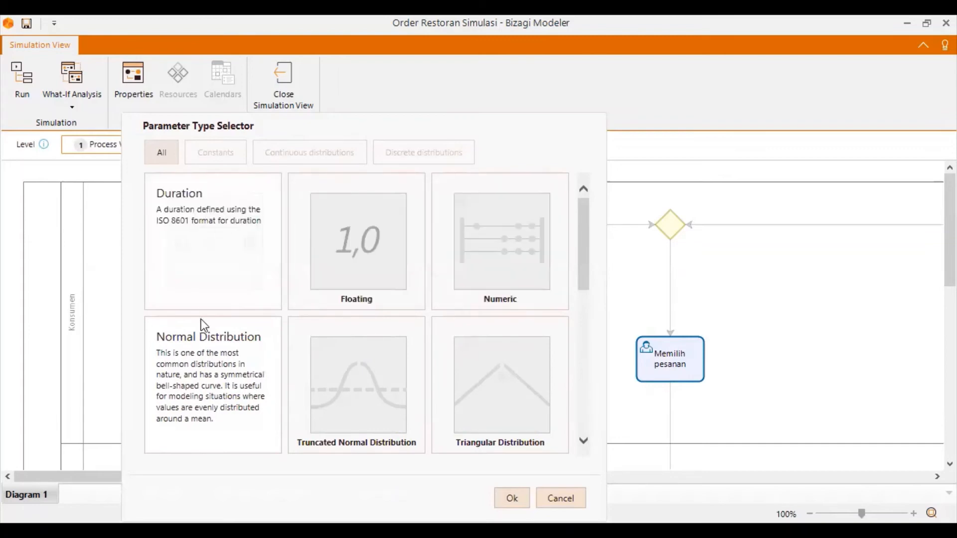
{"action": "left_click_drag", "start_coordinate": [165, 227], "coordinate": [169, 228]}
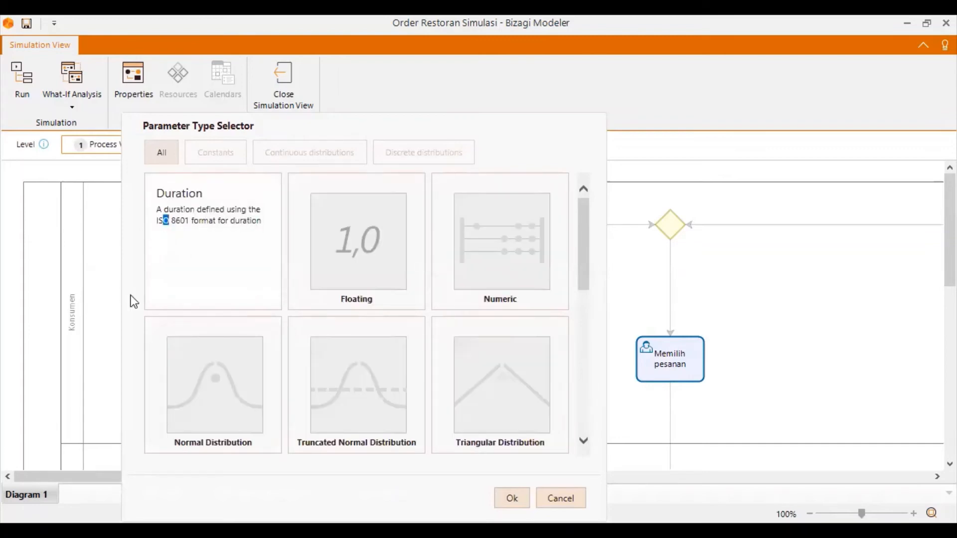
{"action": "scroll", "coordinate": [449, 432], "scroll_direction": "down", "scroll_amount": 2}
{"action": "scroll", "coordinate": [448, 450], "scroll_direction": "down", "scroll_amount": 4}
{"action": "scroll", "coordinate": [277, 282], "scroll_direction": "up", "scroll_amount": 1}
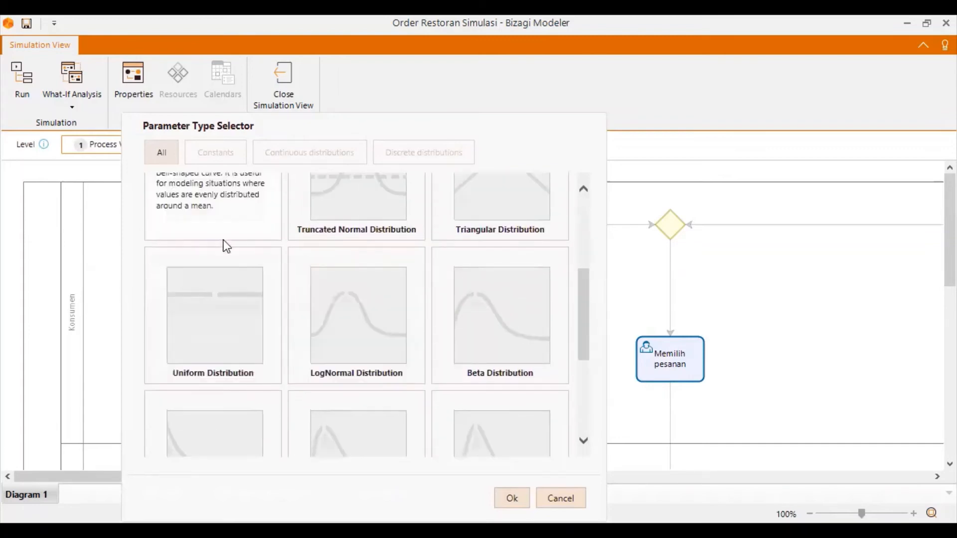
{"action": "scroll", "coordinate": [464, 433], "scroll_direction": "down", "scroll_amount": 4}
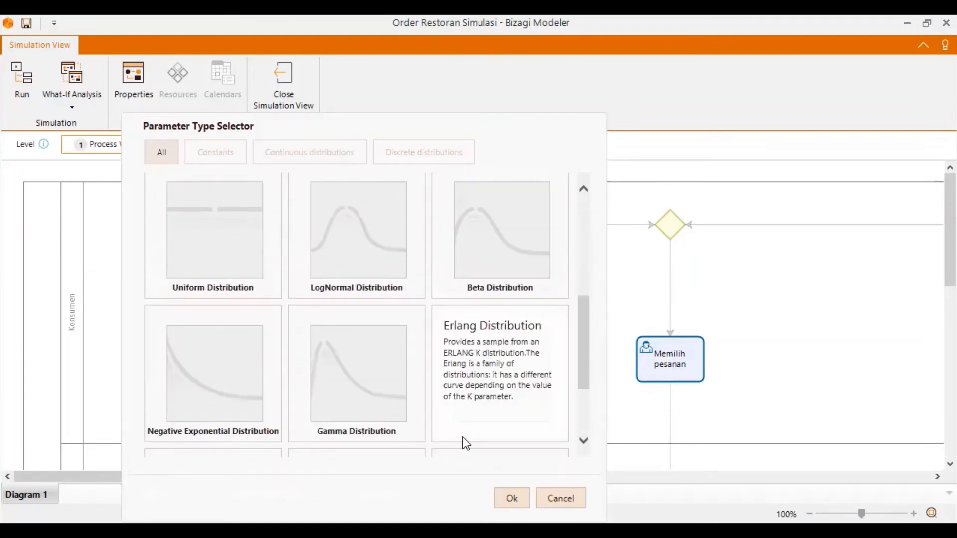
{"action": "scroll", "coordinate": [380, 405], "scroll_direction": "down", "scroll_amount": 1}
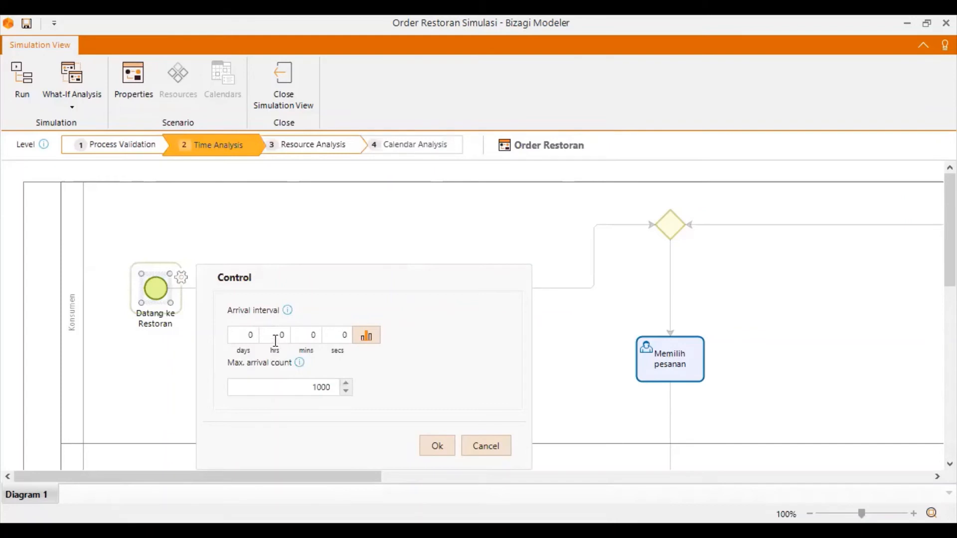
Set the arrival interval of the Datang ke Restoran start event to 10 minutes.
{"action": "left_click", "coordinate": [304, 332]}
{"action": "type", "text": "15"}
{"action": "key", "text": "BackSpace"}
{"action": "type", "text": "0"}
{"action": "left_click", "coordinate": [435, 441]}
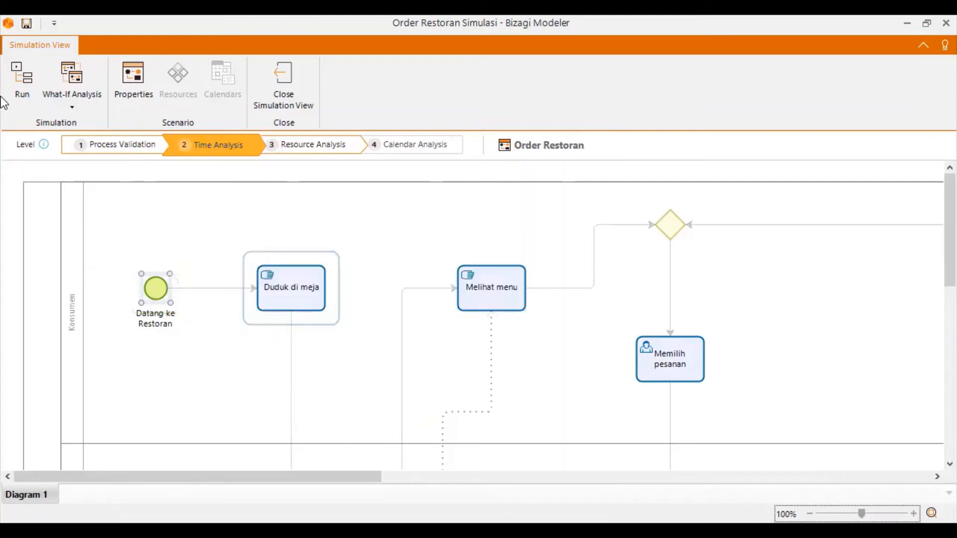
Check the processing time of the Duduk di meja task and accept it as it stands.
{"action": "mouse_move", "coordinate": [171, 275]}
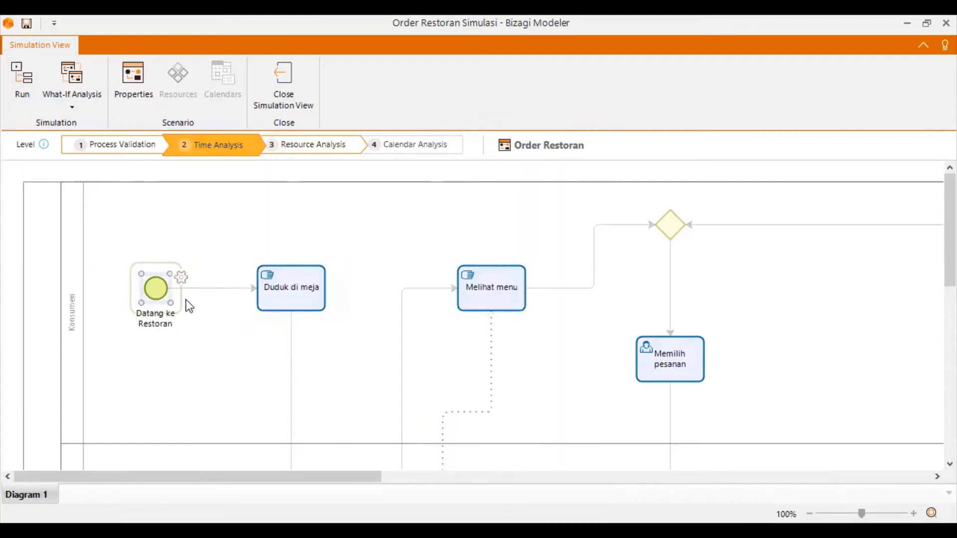
{"action": "left_click", "coordinate": [241, 380]}
{"action": "left_click", "coordinate": [279, 292]}
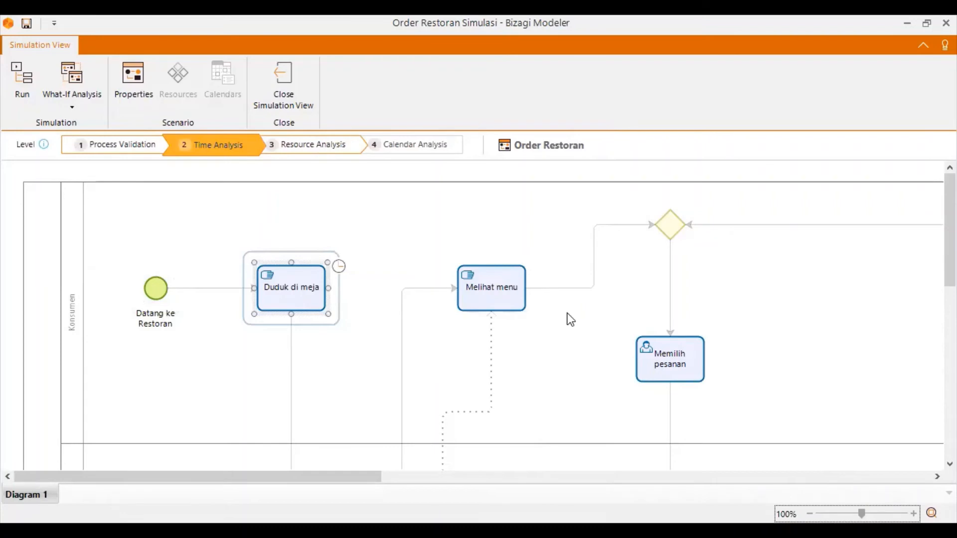
{"action": "double_click", "coordinate": [307, 318]}
{"action": "double_click", "coordinate": [468, 322]}
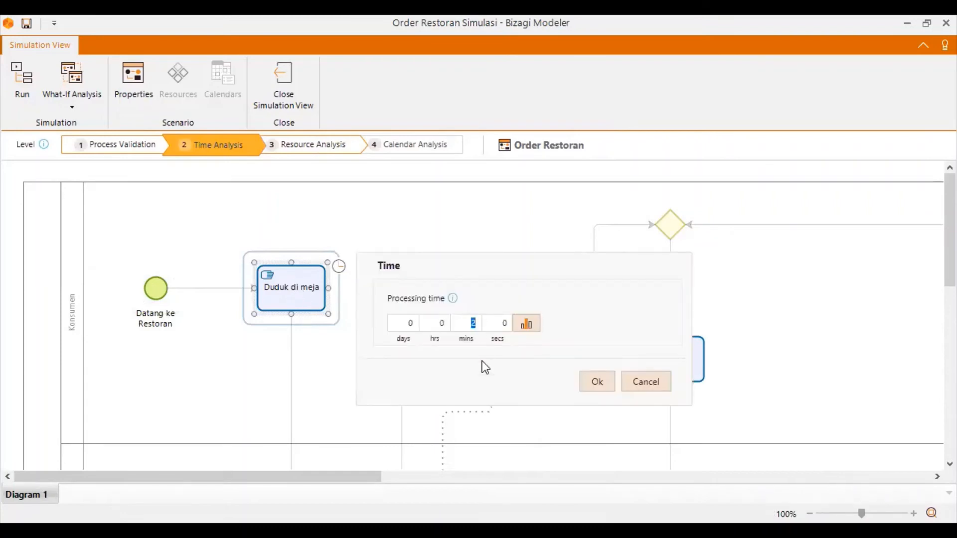
{"action": "left_click", "coordinate": [598, 383]}
Review and accept the existing processing times of the Memberikan Menu and Melihat menu tasks.
{"action": "scroll", "coordinate": [279, 399], "scroll_direction": "down", "scroll_amount": 6}
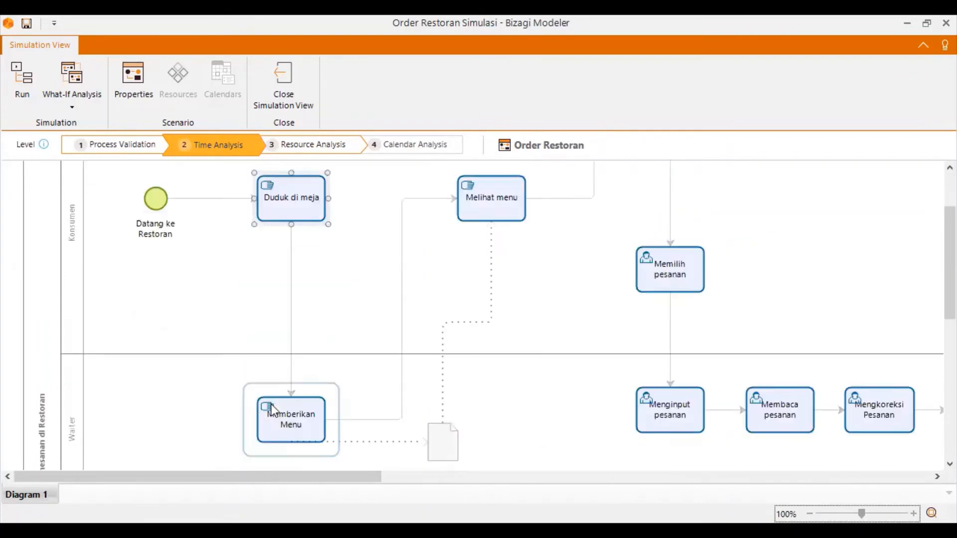
{"action": "left_click", "coordinate": [296, 353]}
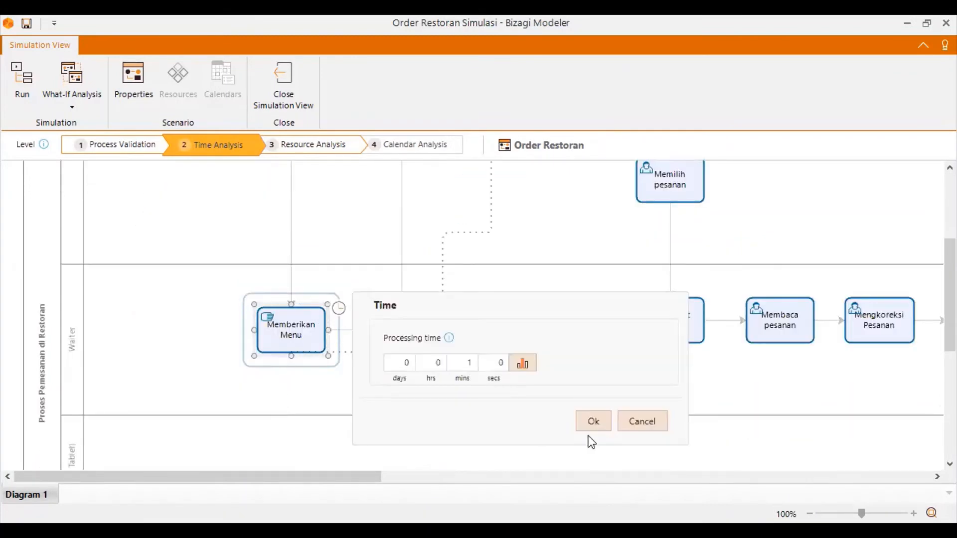
{"action": "left_click", "coordinate": [588, 430]}
{"action": "scroll", "coordinate": [399, 430], "scroll_direction": "up", "scroll_amount": 2}
{"action": "left_click", "coordinate": [512, 207]}
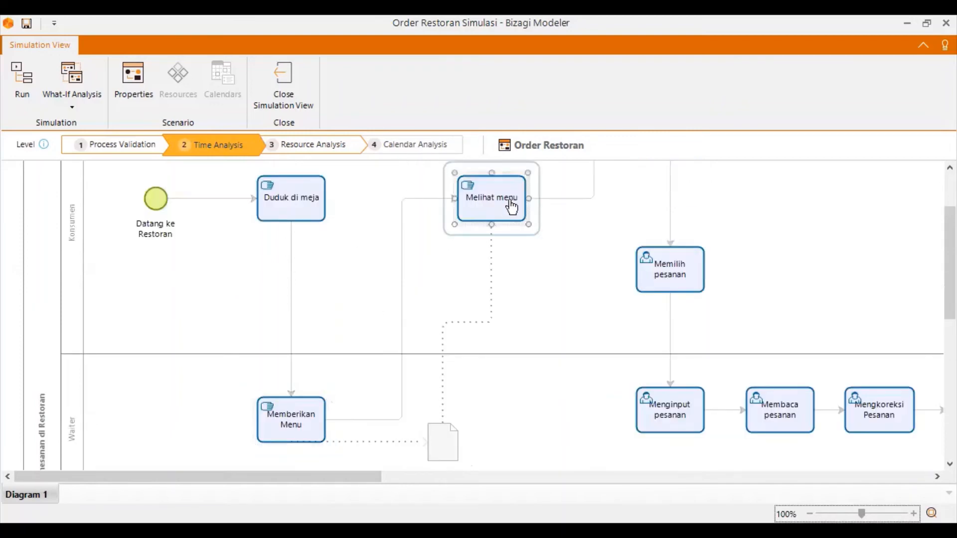
{"action": "left_click", "coordinate": [538, 176]}
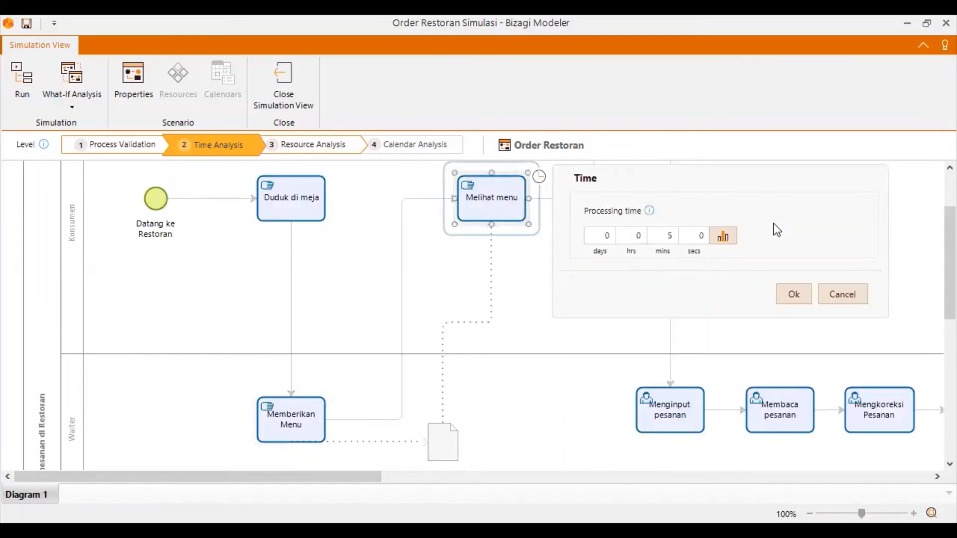
{"action": "left_click", "coordinate": [793, 297]}
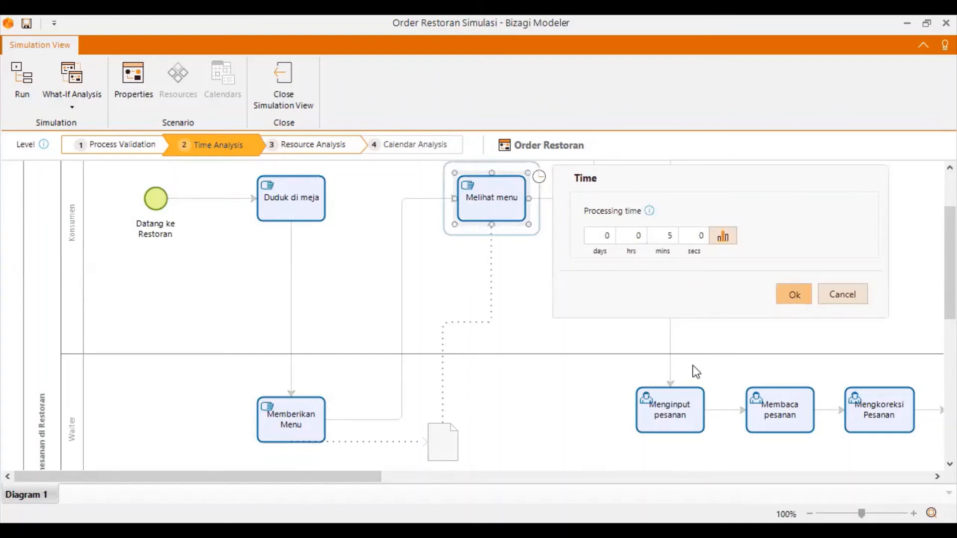
Set the processing time of the Memilih pesanan task to 10 minutes.
{"action": "left_click", "coordinate": [680, 363]}
{"action": "left_click", "coordinate": [718, 338]}
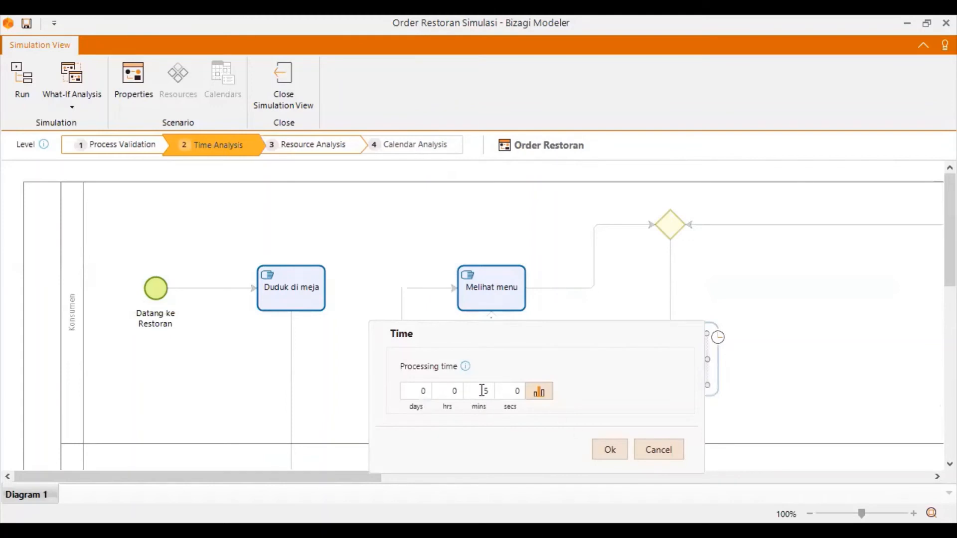
{"action": "type", "text": "10"}
{"action": "left_click", "coordinate": [605, 446]}
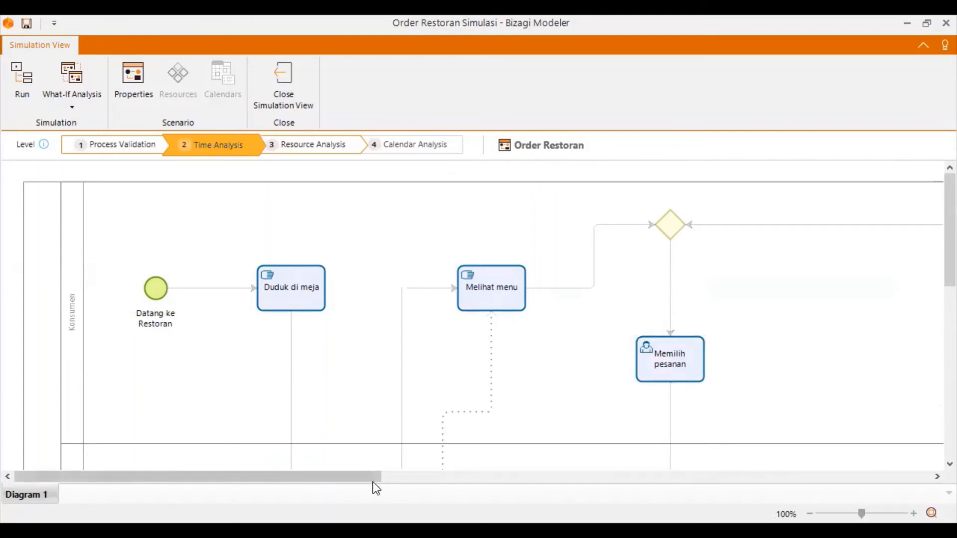
Review and accept the existing processing times of the Menginput pesanan and Membaca pesanan tasks in the Waiter lane.
{"action": "left_click_drag", "start_coordinate": [373, 480], "coordinate": [463, 479]}
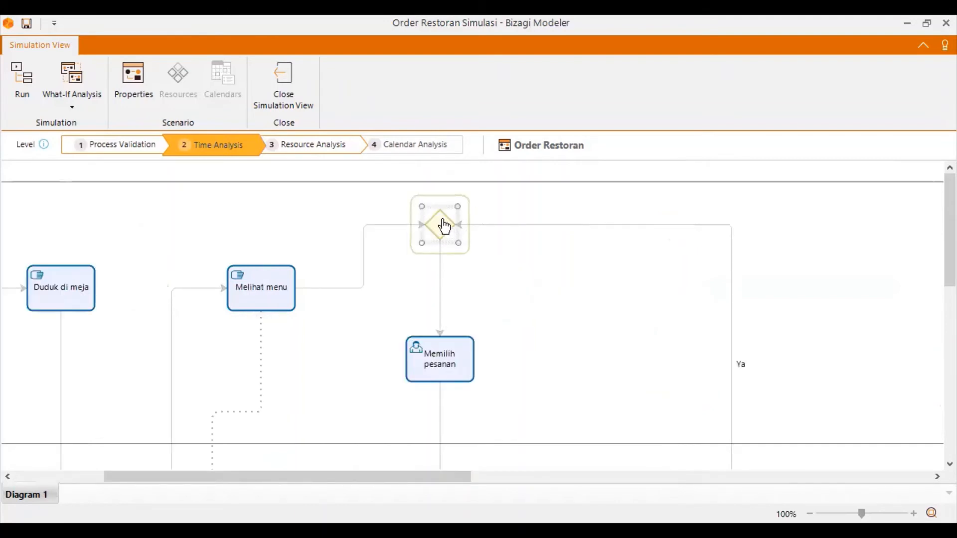
{"action": "scroll", "coordinate": [457, 364], "scroll_direction": "down", "scroll_amount": 3}
{"action": "scroll", "coordinate": [457, 365], "scroll_direction": "up", "scroll_amount": 3}
{"action": "scroll", "coordinate": [436, 321], "scroll_direction": "down", "scroll_amount": 6}
{"action": "scroll", "coordinate": [397, 363], "scroll_direction": "up", "scroll_amount": 6}
{"action": "scroll", "coordinate": [429, 340], "scroll_direction": "down", "scroll_amount": 6}
{"action": "left_click", "coordinate": [459, 311]}
{"action": "left_click", "coordinate": [487, 301]}
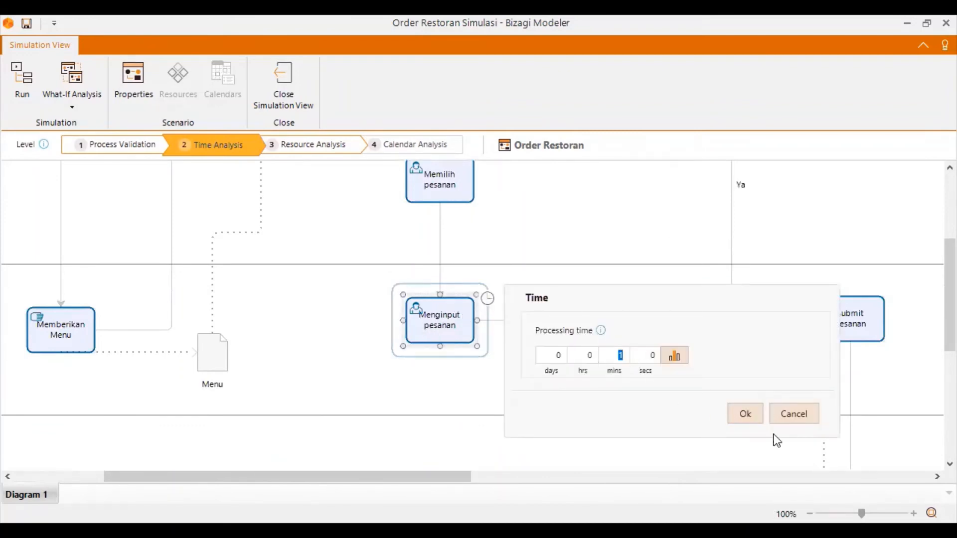
{"action": "left_click", "coordinate": [745, 417]}
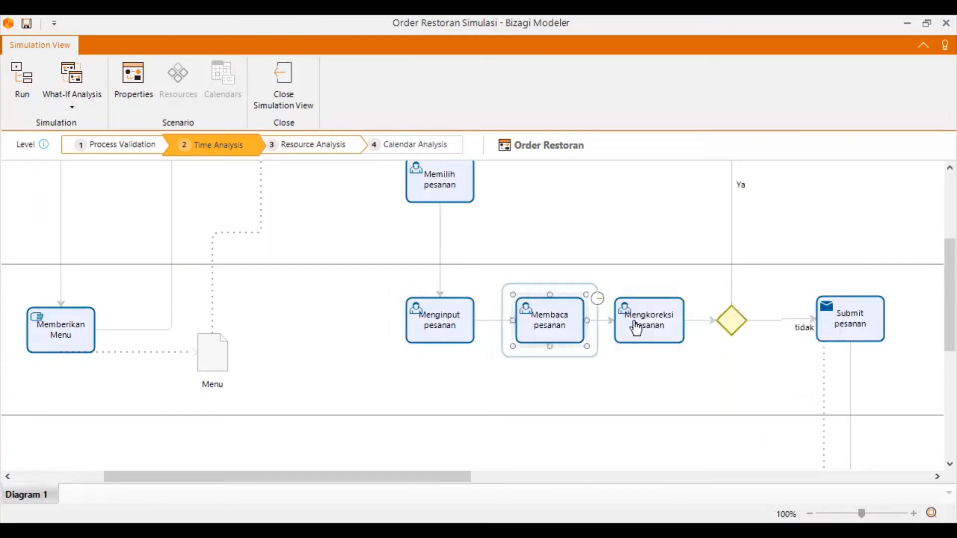
{"action": "left_click", "coordinate": [581, 313]}
{"action": "left_click", "coordinate": [597, 299]}
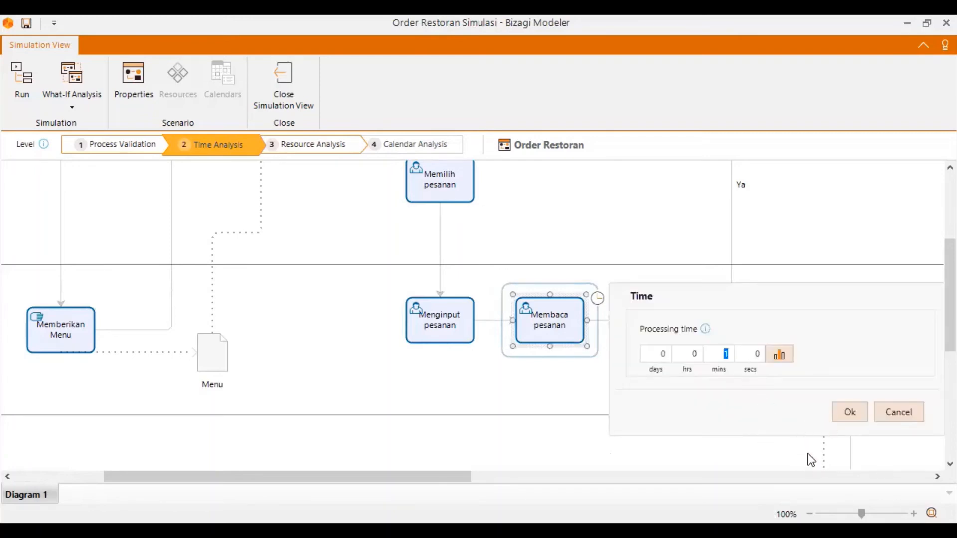
{"action": "left_click", "coordinate": [857, 412]}
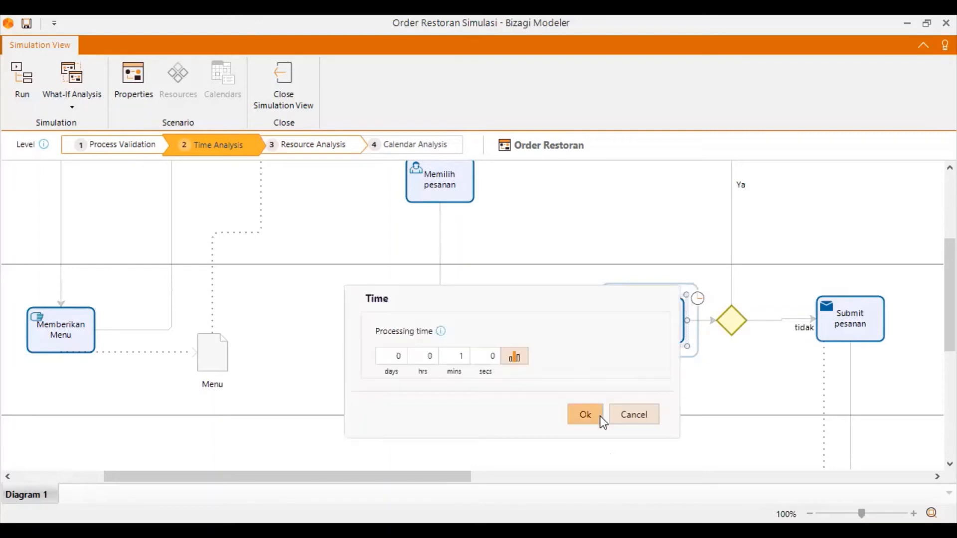
Set the processing time of the Mengkoreksi Pesanan task to 2 minutes.
{"action": "left_click", "coordinate": [587, 416]}
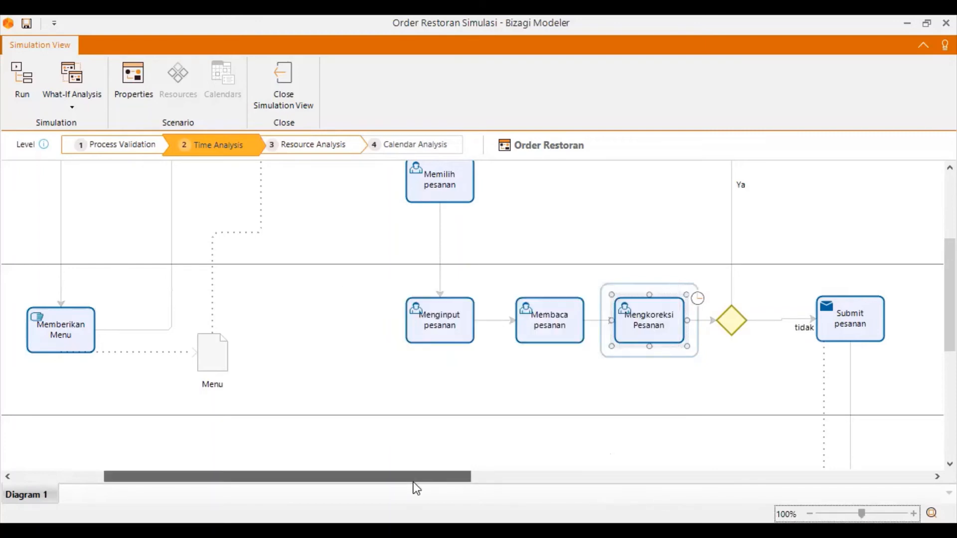
{"action": "left_click_drag", "start_coordinate": [397, 482], "coordinate": [498, 481]}
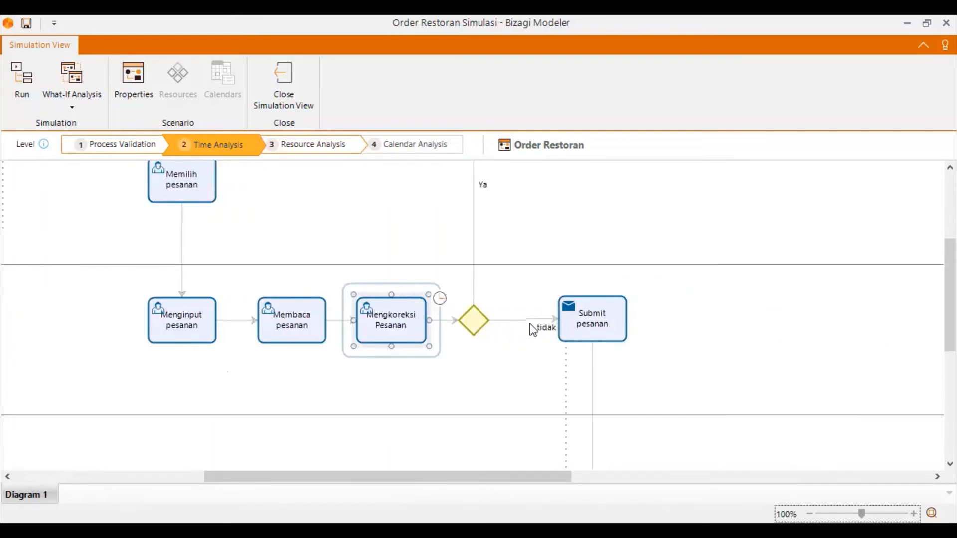
{"action": "double_click", "coordinate": [569, 349]}
{"action": "type", "text": "2"}
{"action": "left_click", "coordinate": [717, 422]}
Check the Ya and tidak probabilities of the gateway after Mengkoreksi Pesanan and trace where its Ya branch leads, without changing anything.
{"action": "left_click", "coordinate": [475, 320]}
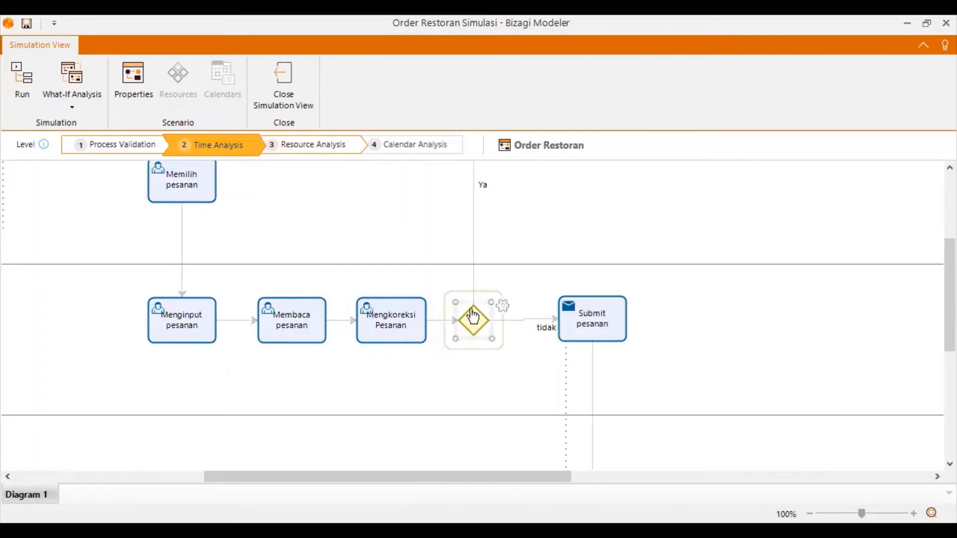
{"action": "left_click", "coordinate": [503, 307]}
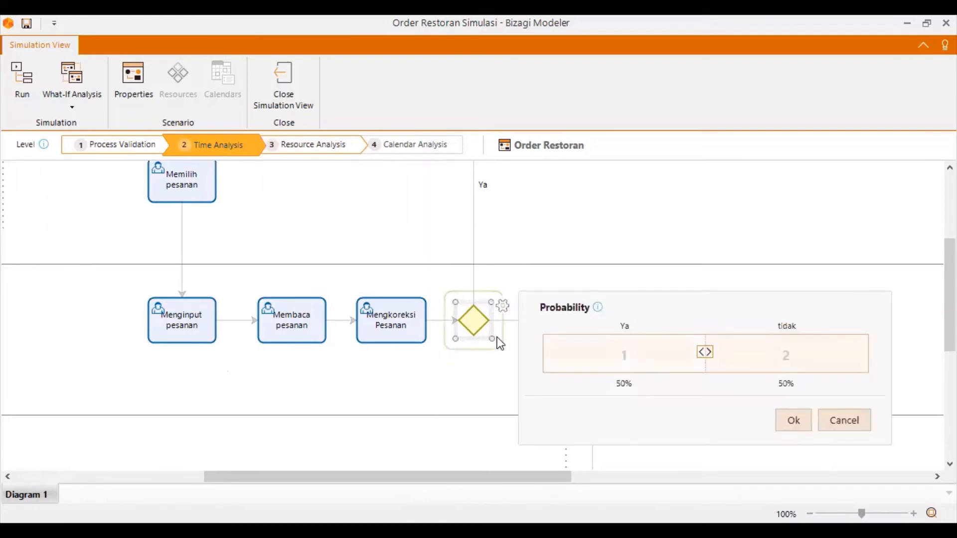
{"action": "left_click", "coordinate": [857, 424]}
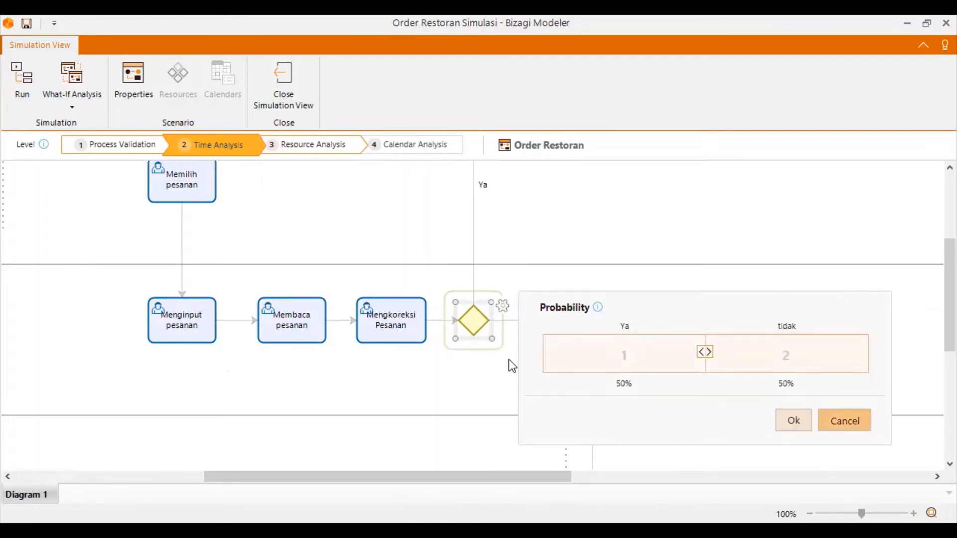
{"action": "scroll", "coordinate": [480, 329], "scroll_direction": "up", "scroll_amount": 3}
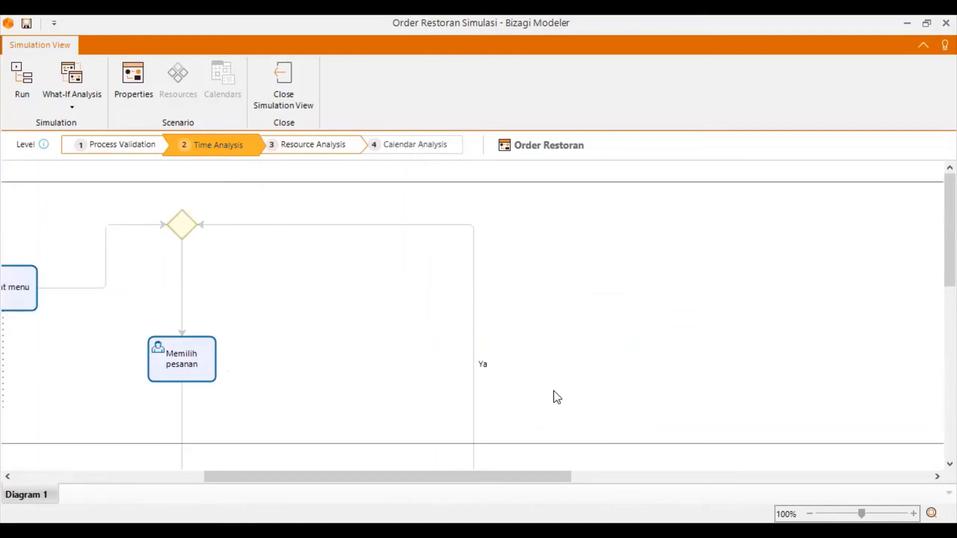
{"action": "scroll", "coordinate": [553, 395], "scroll_direction": "down", "scroll_amount": 5}
{"action": "left_click", "coordinate": [503, 222]}
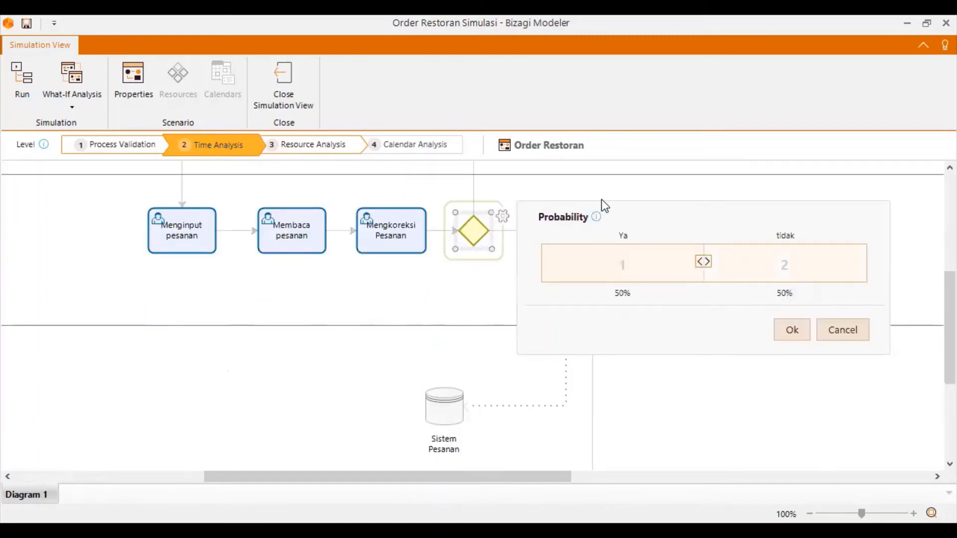
{"action": "left_click", "coordinate": [831, 333]}
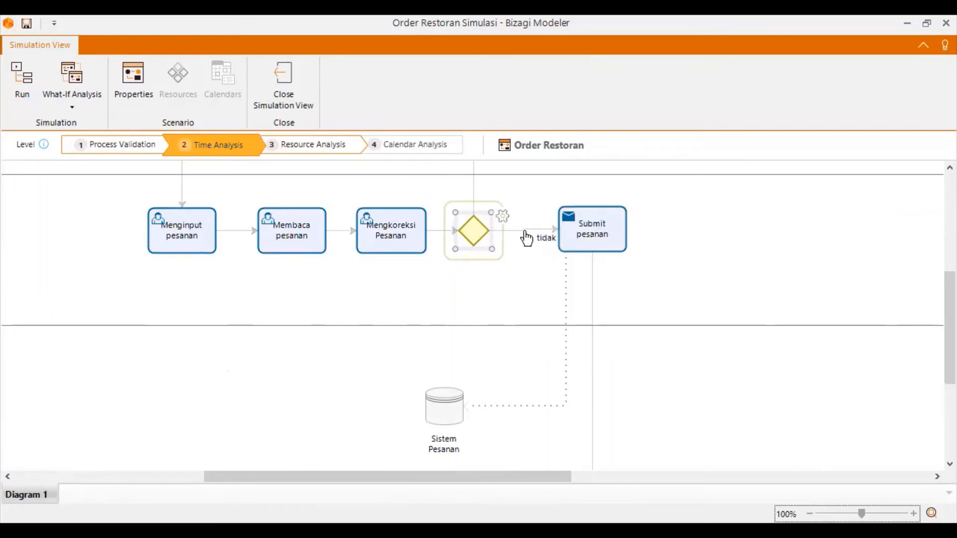
Set the probabilities of the gateway after Mengkoreksi Pesanan to 15% for Ya and 85% for tidak.
{"action": "left_click", "coordinate": [501, 218]}
{"action": "left_click_drag", "start_coordinate": [702, 266], "coordinate": [828, 270]}
{"action": "left_click_drag", "start_coordinate": [751, 271], "coordinate": [585, 269]}
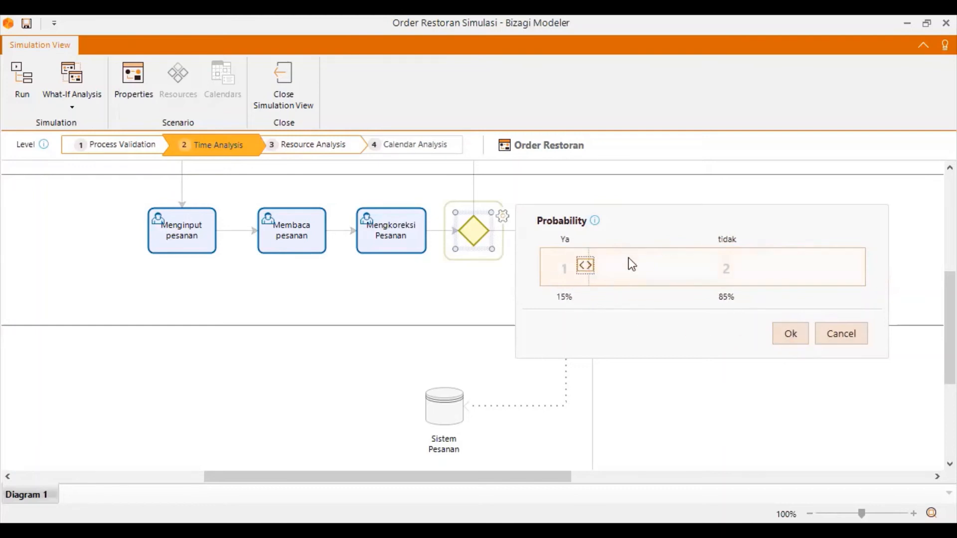
{"action": "left_click", "coordinate": [789, 334]}
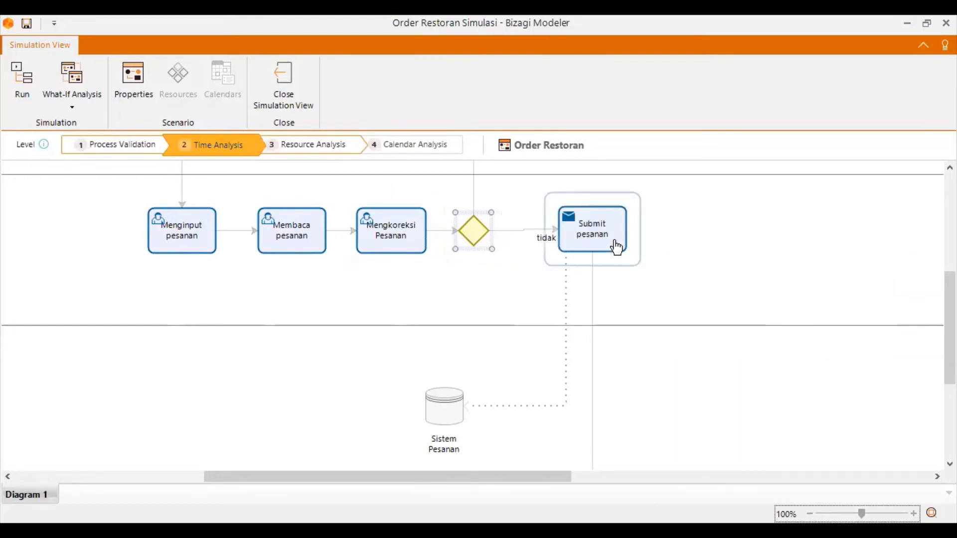
Check the processing time of the Melihat pesanan masuk task and accept it as it stands.
{"action": "scroll", "coordinate": [476, 346], "scroll_direction": "down", "scroll_amount": 3}
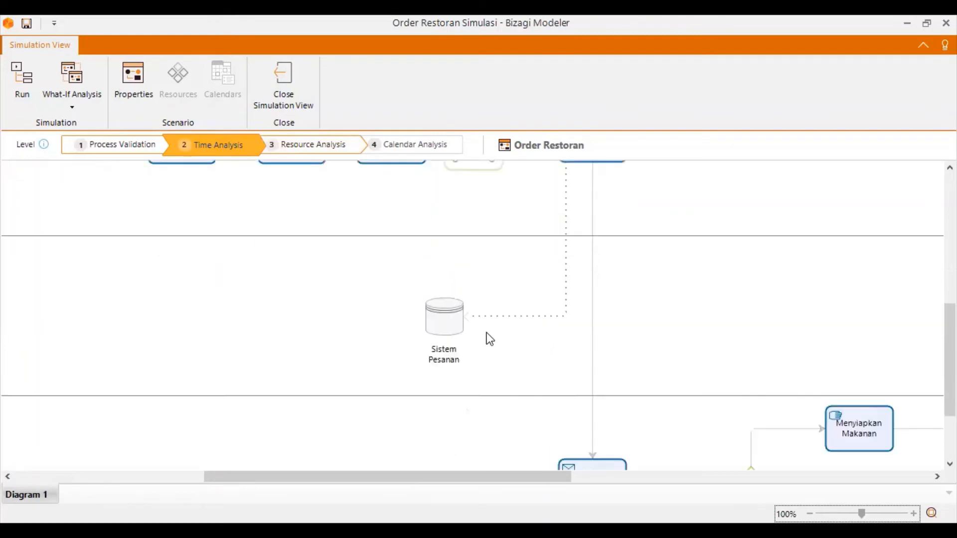
{"action": "scroll", "coordinate": [617, 261], "scroll_direction": "up", "scroll_amount": 3}
{"action": "scroll", "coordinate": [617, 337], "scroll_direction": "down", "scroll_amount": 6}
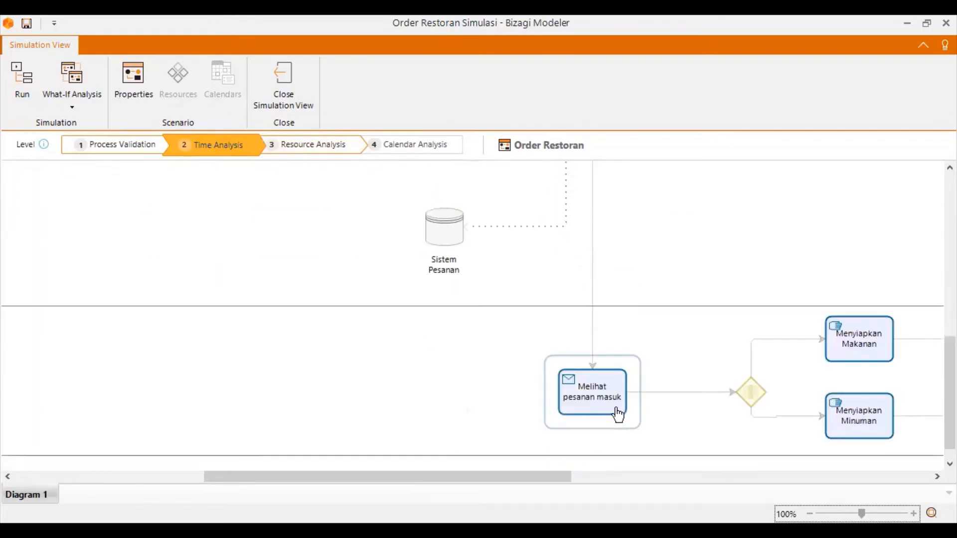
{"action": "left_click", "coordinate": [611, 412]}
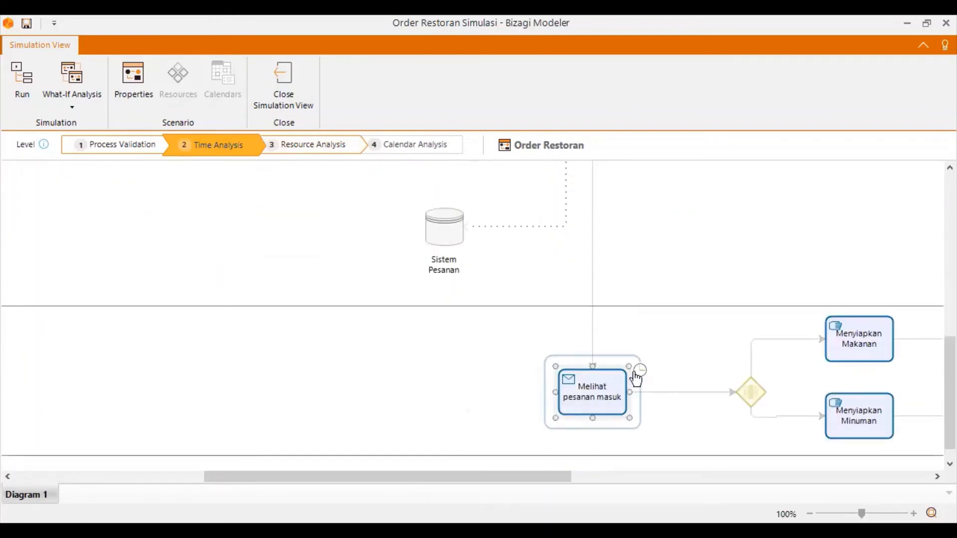
{"action": "left_click_drag", "start_coordinate": [487, 477], "coordinate": [549, 472]}
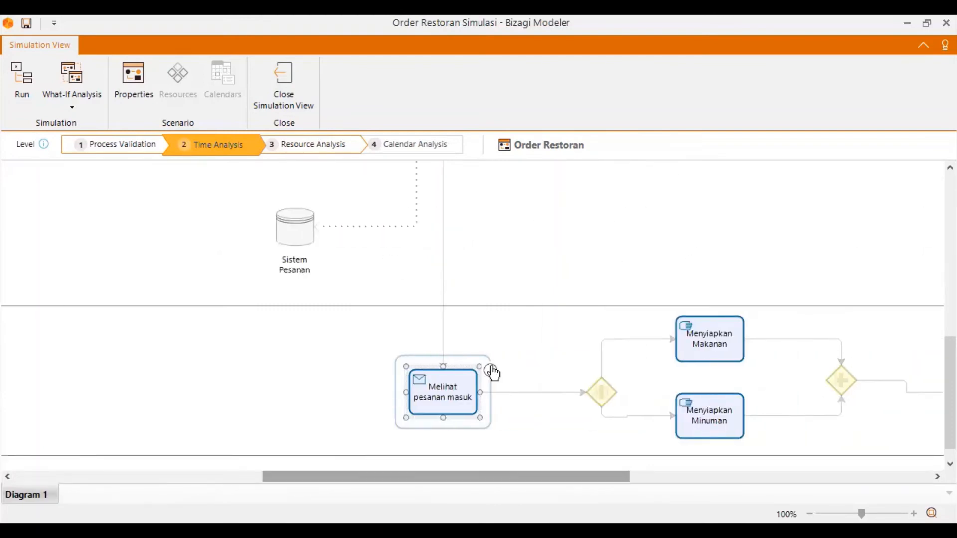
{"action": "left_click", "coordinate": [492, 371]}
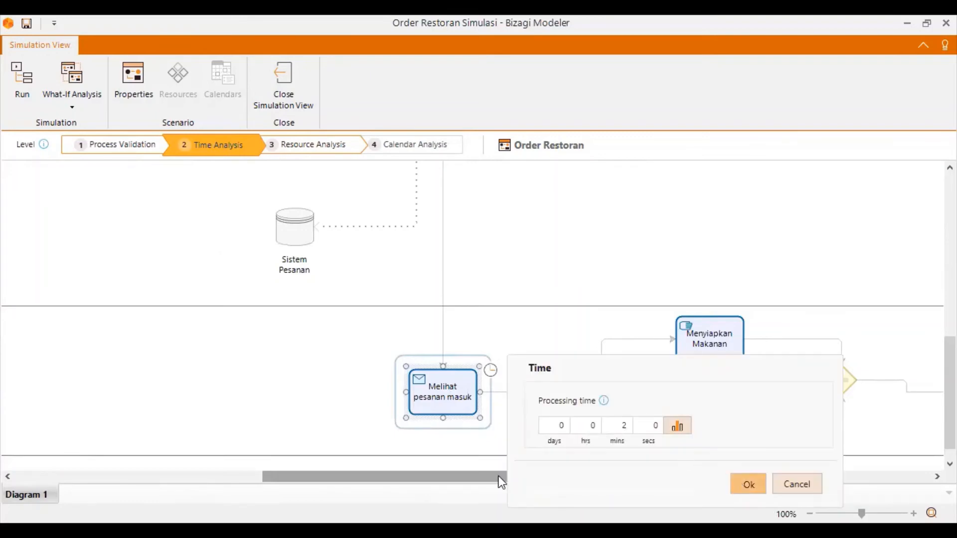
{"action": "left_click", "coordinate": [743, 486]}
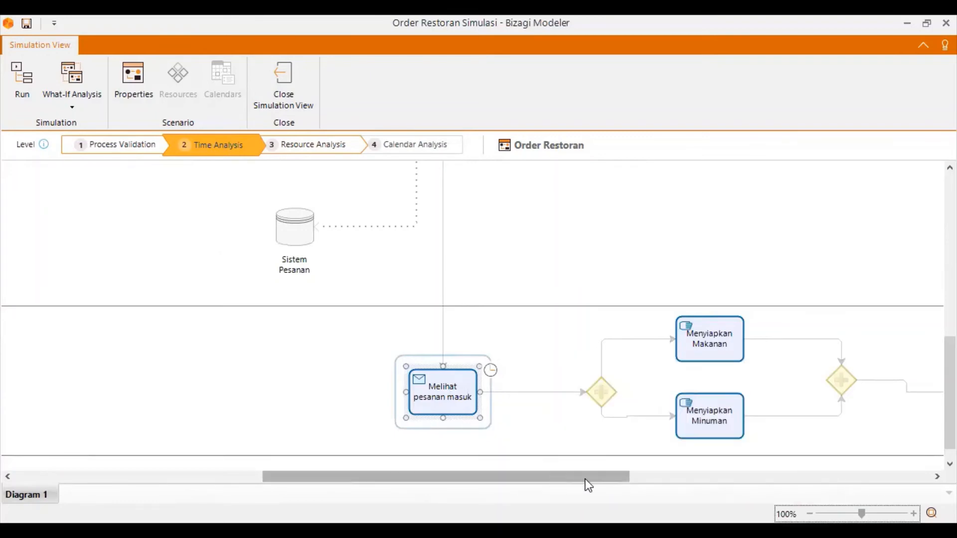
Set the processing time of the Menyiapkan Makanan task to 15 minutes.
{"action": "left_click_drag", "start_coordinate": [585, 479], "coordinate": [723, 479]}
{"action": "left_click", "coordinate": [343, 333]}
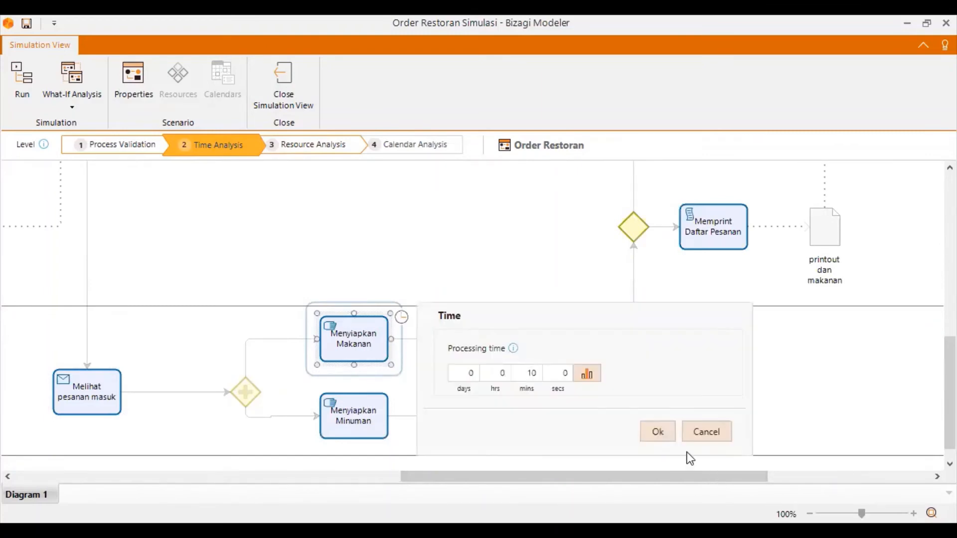
{"action": "left_click", "coordinate": [656, 432]}
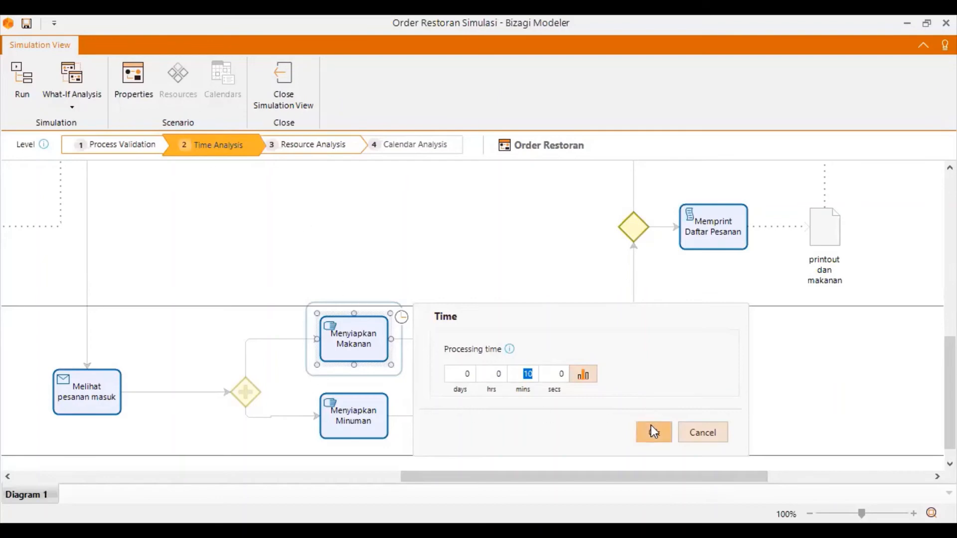
{"action": "type", "text": "15"}
{"action": "left_click", "coordinate": [651, 433]}
Check the processing time of the Menyiapkan Minuman task and accept it as it stands.
{"action": "left_click", "coordinate": [329, 399]}
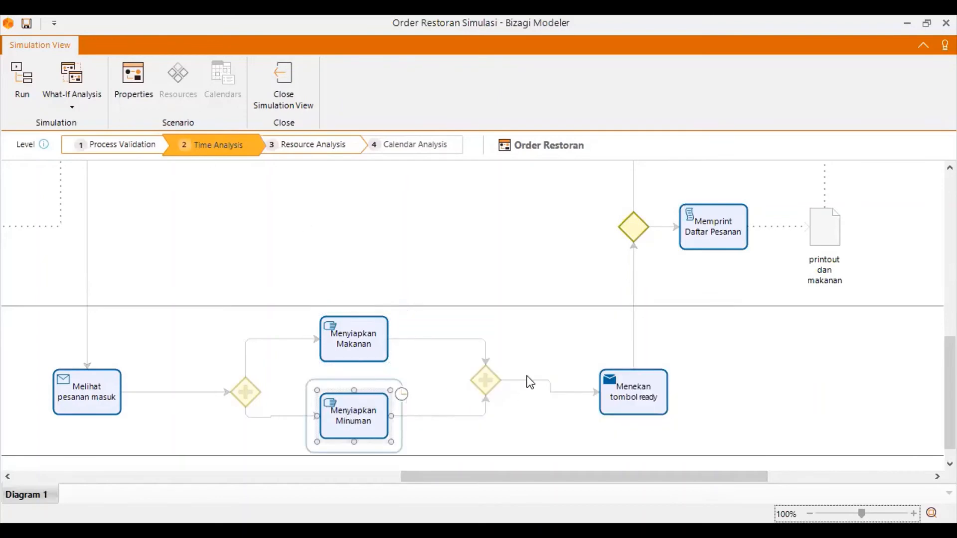
{"action": "left_click", "coordinate": [402, 394]}
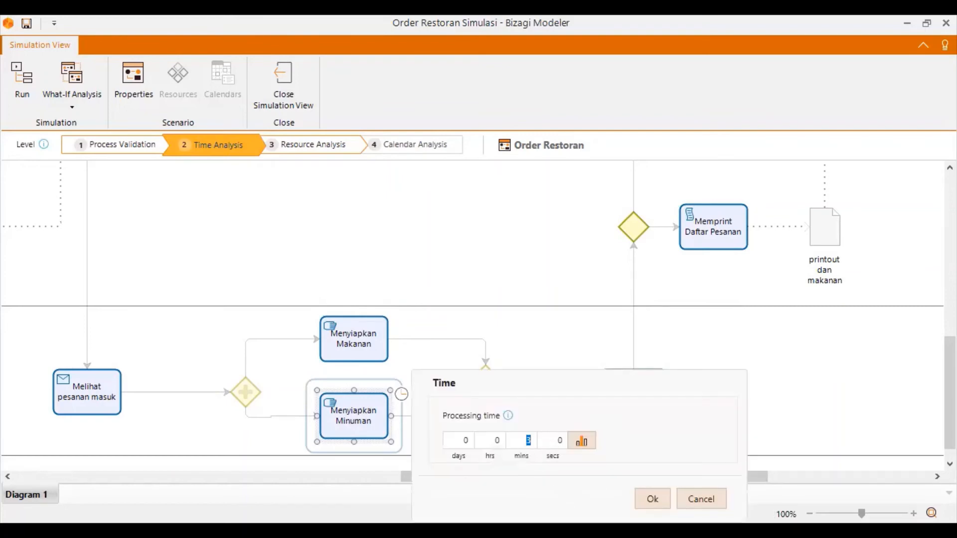
{"action": "left_click", "coordinate": [647, 500]}
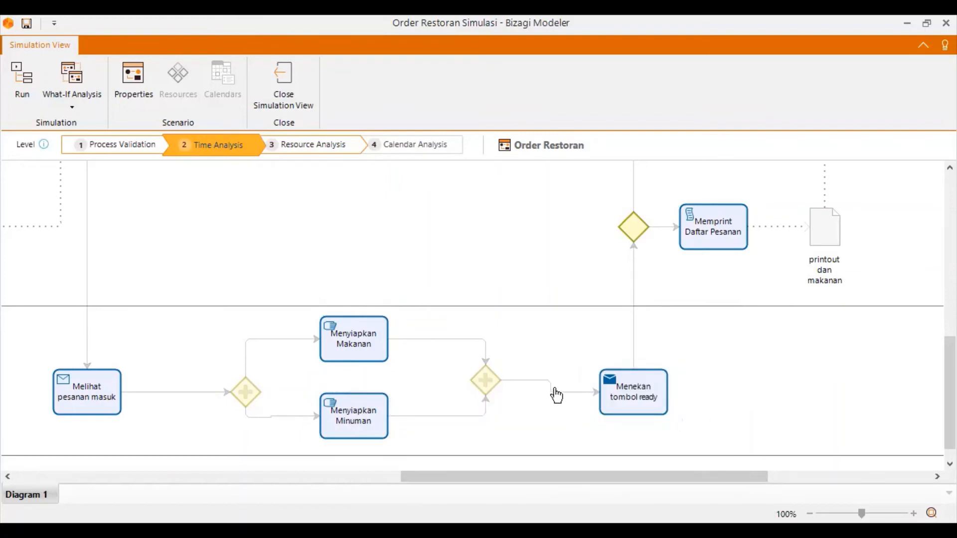
Inspect the two parallel gateways around Menyiapkan Makanan and Menyiapkan Minuman for any simulation settings.
{"action": "left_click", "coordinate": [477, 379]}
{"action": "left_click", "coordinate": [504, 367]}
{"action": "left_click", "coordinate": [245, 401]}
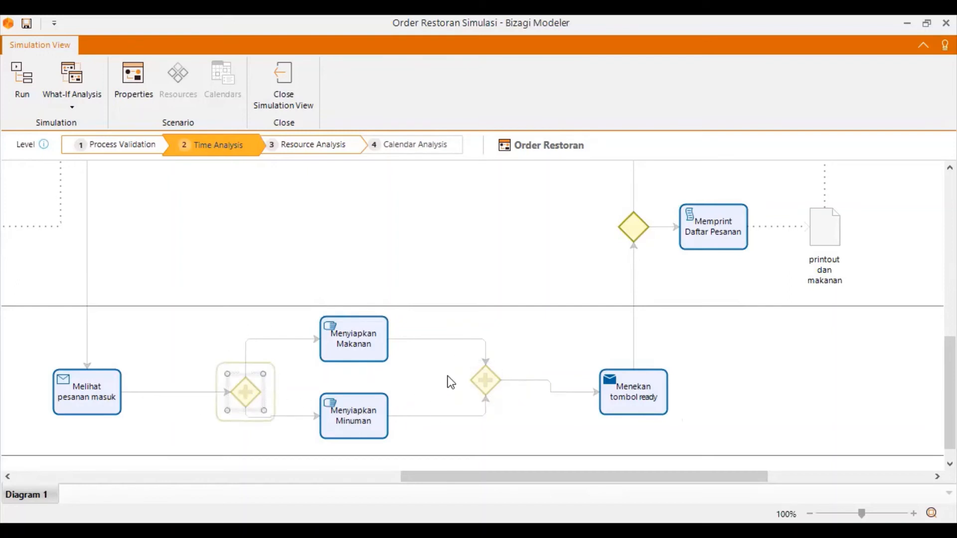
{"action": "left_click", "coordinate": [532, 400]}
Check the processing time of the Menekan tombol ready task and accept it as it stands.
{"action": "left_click", "coordinate": [636, 400]}
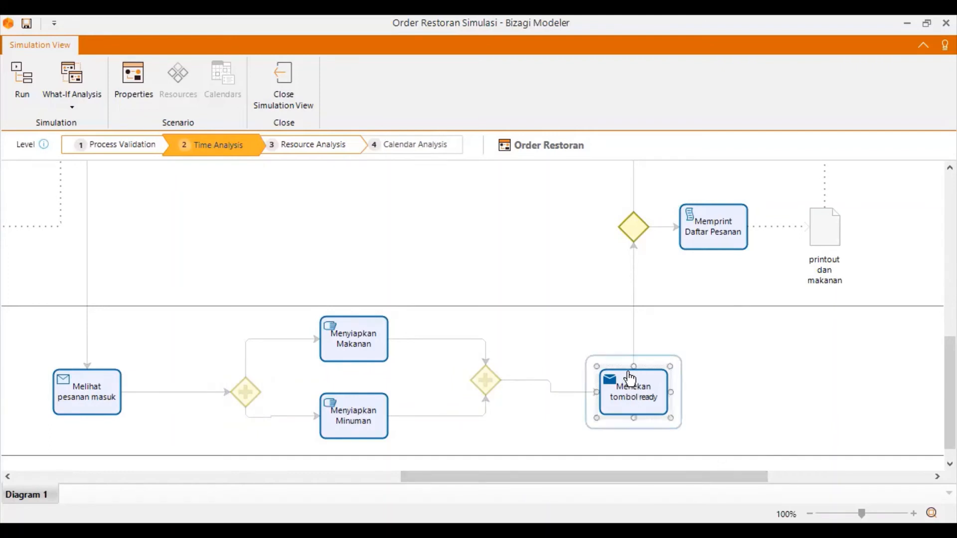
{"action": "left_click", "coordinate": [680, 374]}
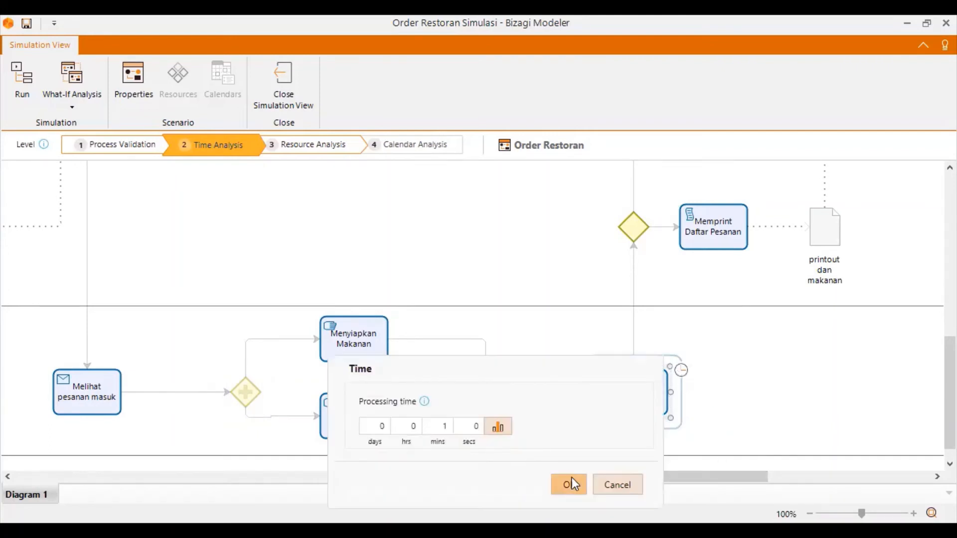
{"action": "left_click", "coordinate": [570, 484]}
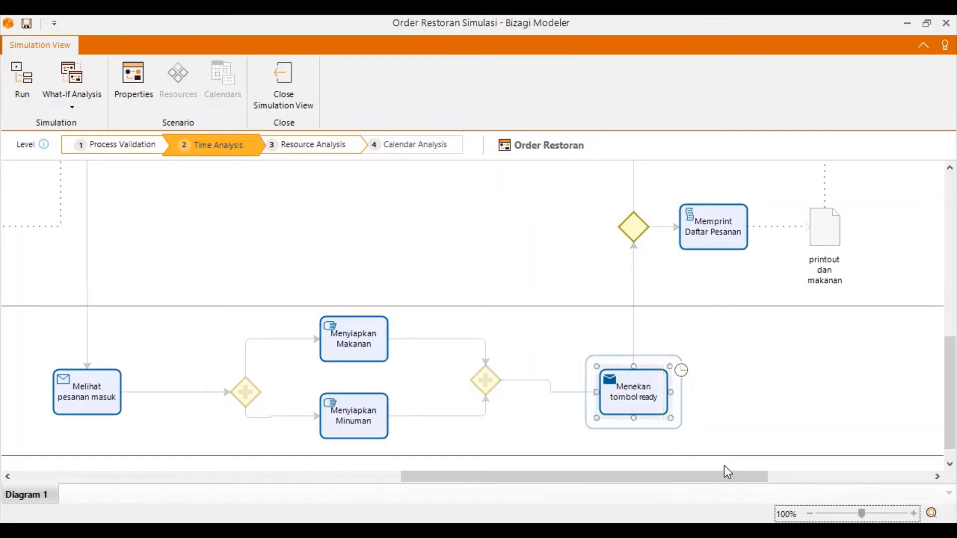
Set the processing time of the Memprint Daftar Pesanan task to 10 seconds.
{"action": "scroll", "coordinate": [786, 381], "scroll_direction": "up", "scroll_amount": 3}
{"action": "left_click", "coordinate": [722, 421]}
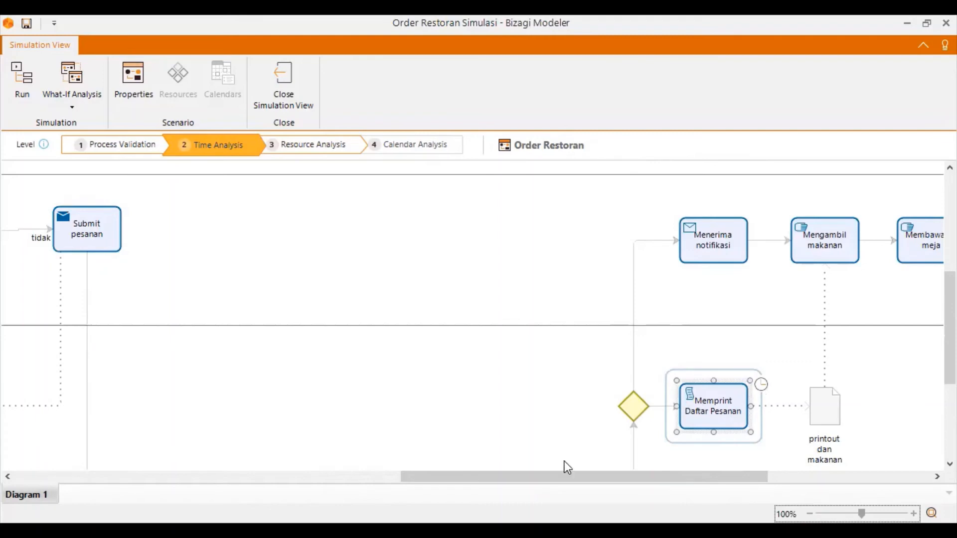
{"action": "double_click", "coordinate": [557, 441]}
{"action": "type", "text": "10"}
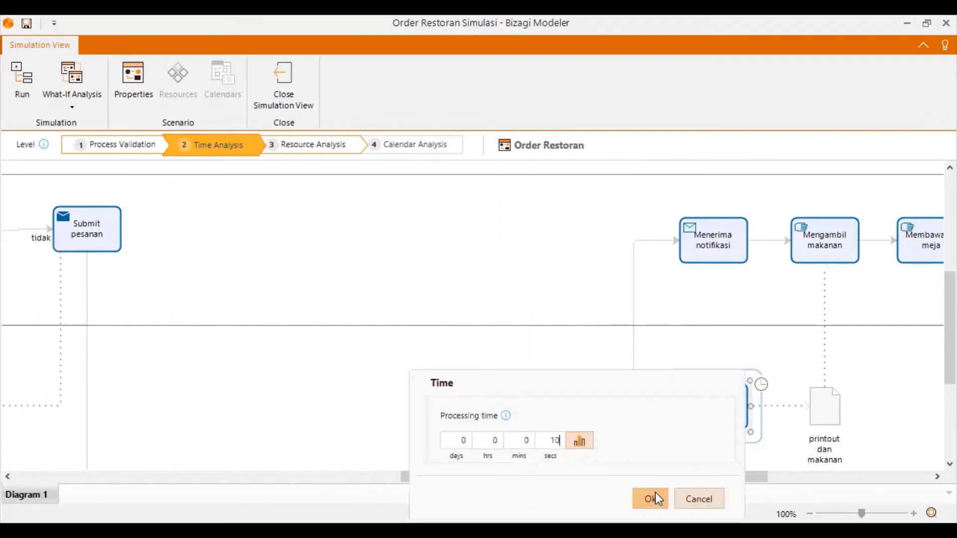
{"action": "left_click", "coordinate": [656, 496]}
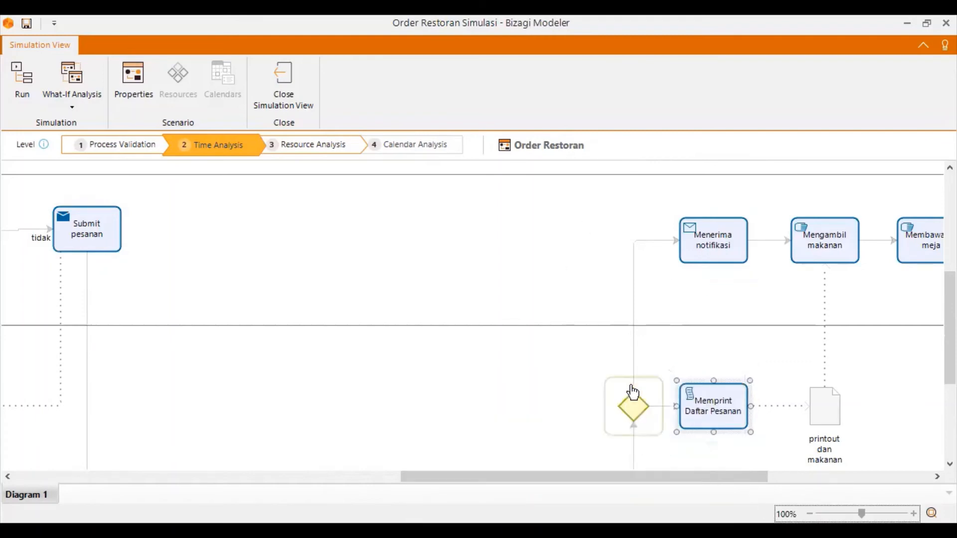
Set the processing time of the Menerima notifikasi task to 1 second.
{"action": "left_click", "coordinate": [711, 249]}
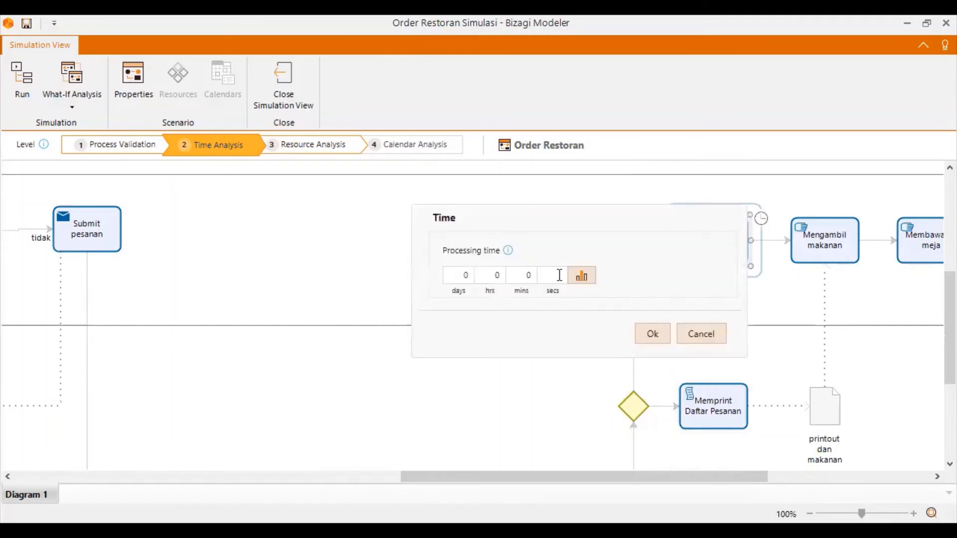
{"action": "type", "text": "1"}
{"action": "left_click", "coordinate": [667, 334]}
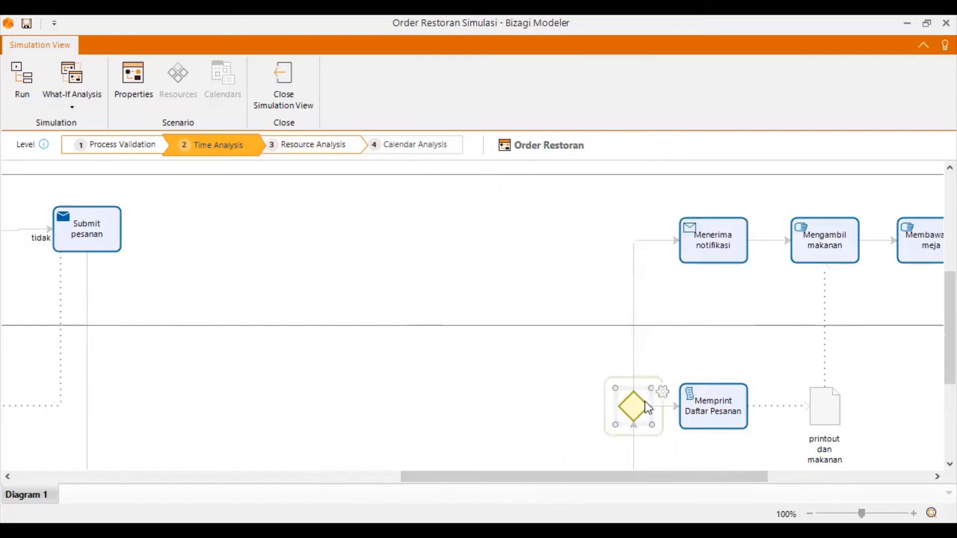
Trace the flow from Menekan tombol ready through the gateway and the serving tasks up to Menyantap makanan and the end event.
{"action": "scroll", "coordinate": [658, 394], "scroll_direction": "down", "scroll_amount": 3}
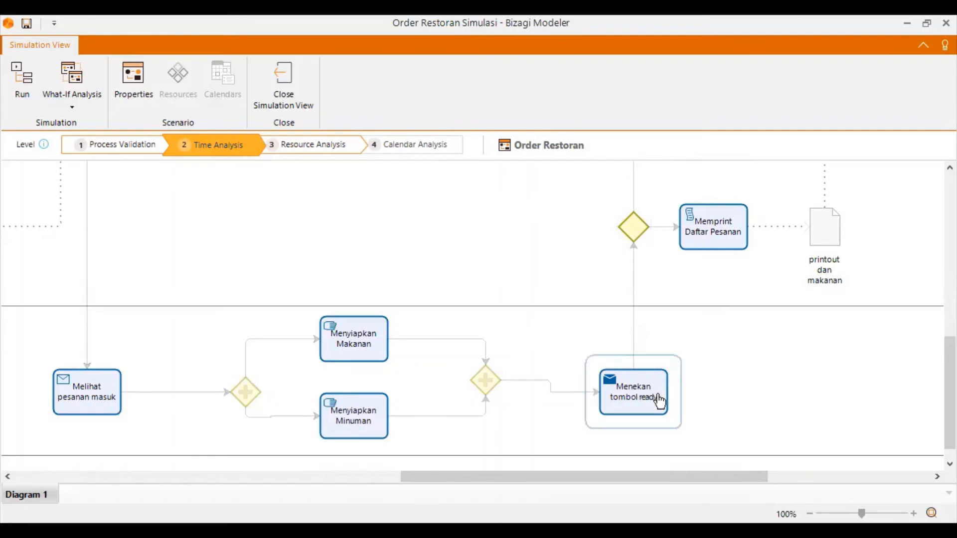
{"action": "scroll", "coordinate": [663, 331], "scroll_direction": "up", "scroll_amount": 3}
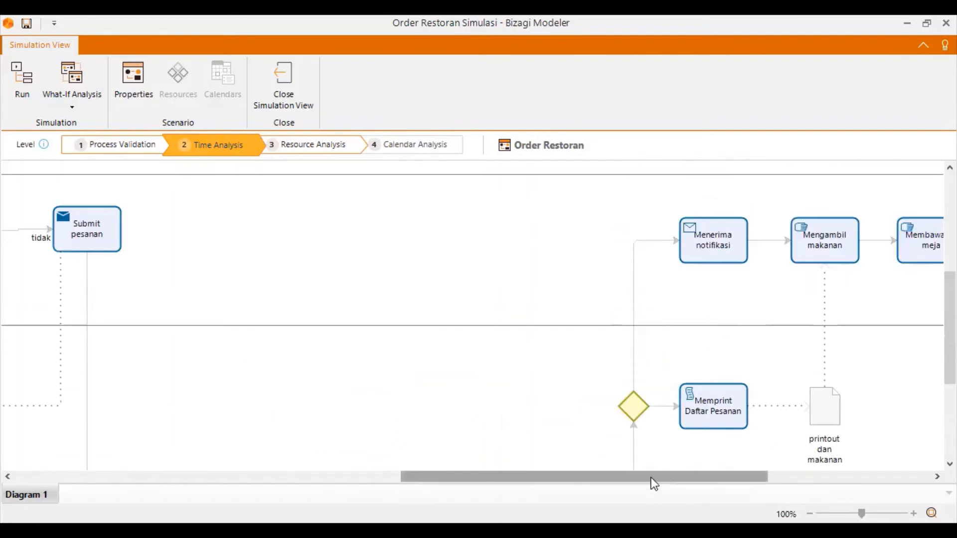
{"action": "left_click", "coordinate": [794, 478]}
{"action": "scroll", "coordinate": [723, 447], "scroll_direction": "up", "scroll_amount": 3}
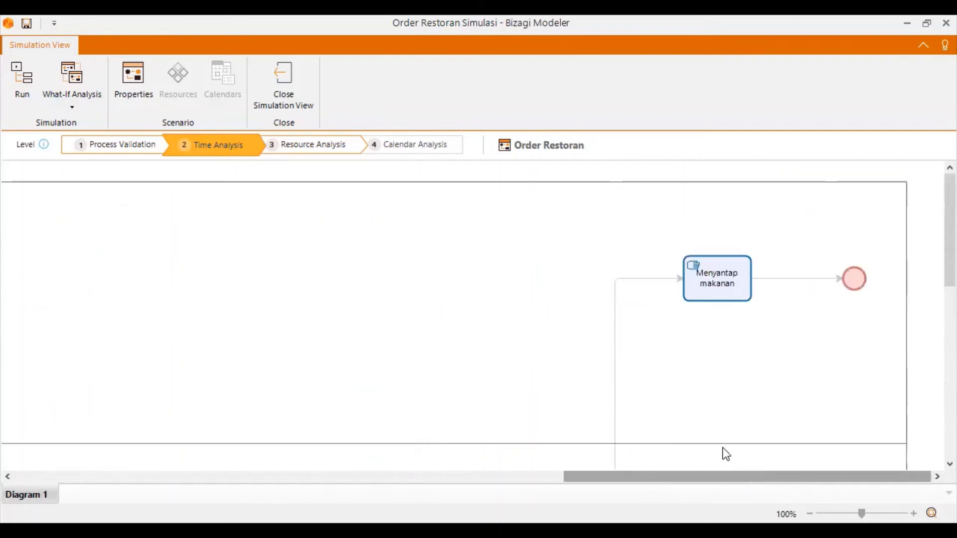
{"action": "scroll", "coordinate": [723, 448], "scroll_direction": "down", "scroll_amount": 3}
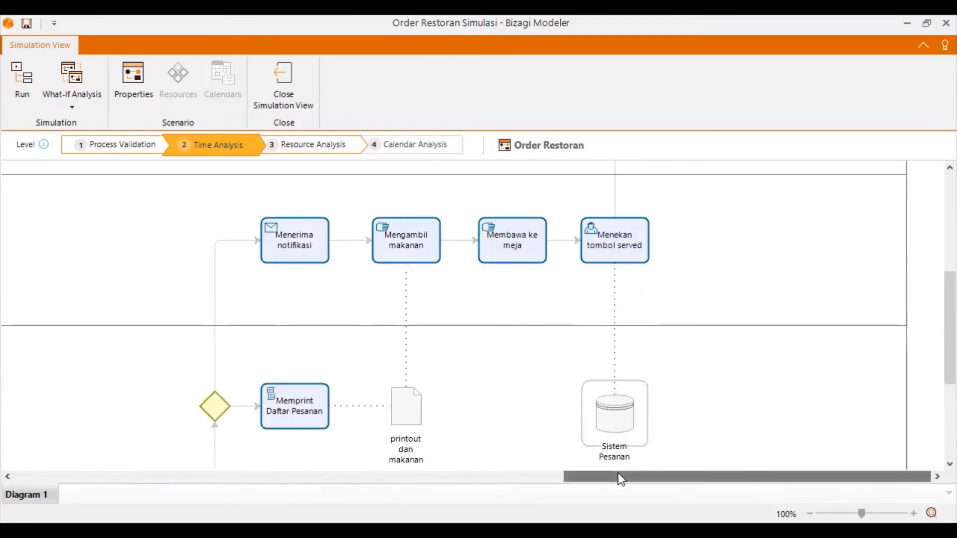
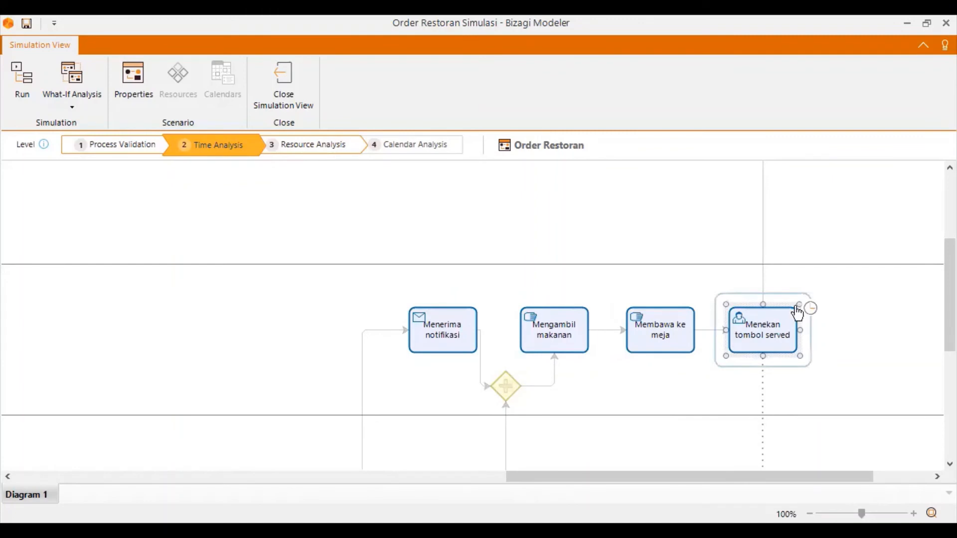
Set the processing time of the Menekan tombol served task to 0 minutes 30 seconds.
{"action": "left_click", "coordinate": [811, 308]}
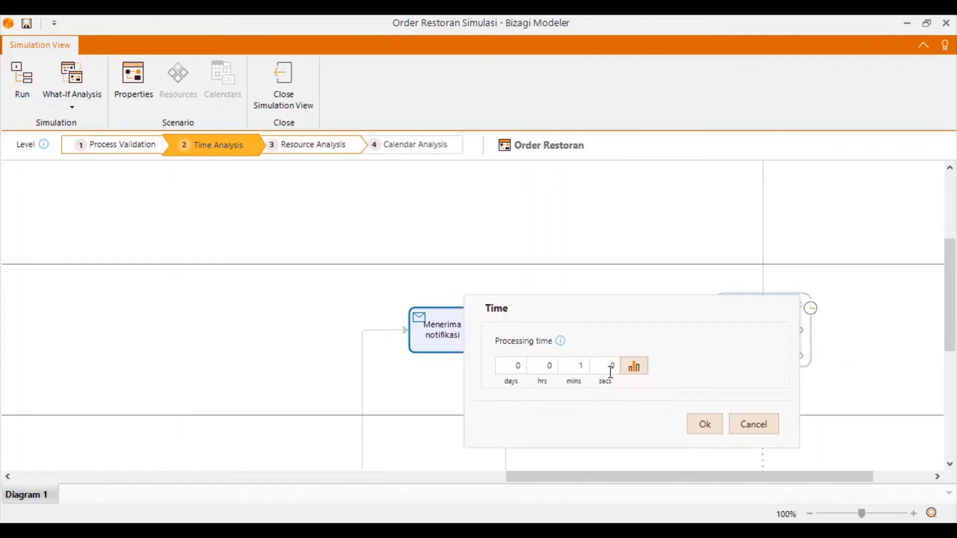
{"action": "left_click", "coordinate": [611, 373]}
{"action": "key", "text": "BackSpace"}
{"action": "type", "text": "30"}
{"action": "double_click", "coordinate": [590, 372]}
{"action": "type", "text": "0"}
{"action": "left_click", "coordinate": [706, 428]}
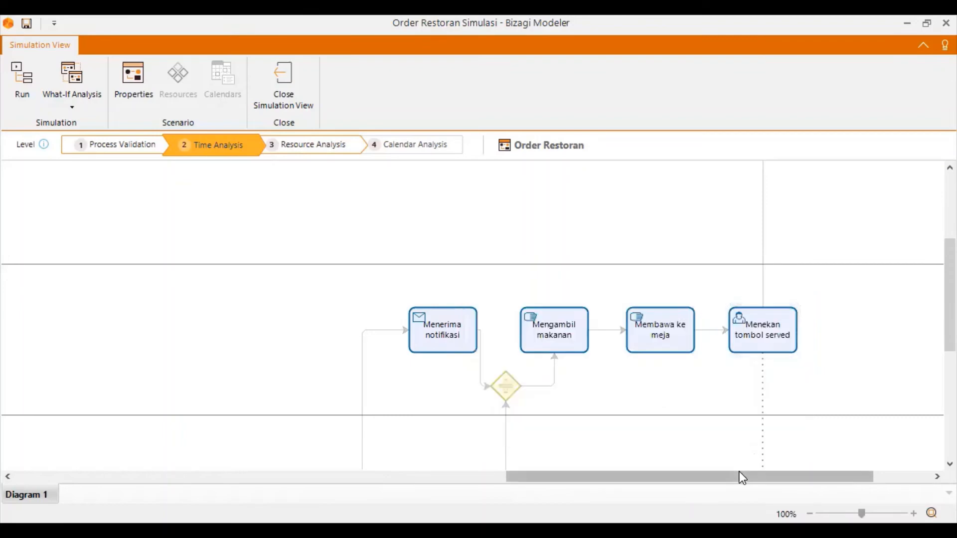
Check the processing time of the Menyantap makanan task and accept it as it stands.
{"action": "scroll", "coordinate": [672, 417], "scroll_direction": "right", "scroll_amount": 3}
{"action": "scroll", "coordinate": [671, 418], "scroll_direction": "down", "scroll_amount": 5}
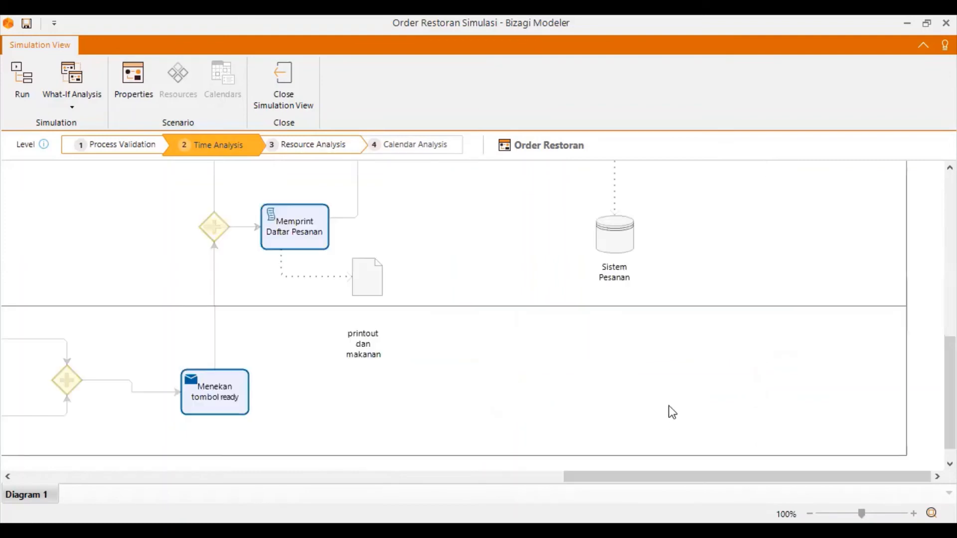
{"action": "scroll", "coordinate": [668, 406], "scroll_direction": "up", "scroll_amount": 5}
{"action": "scroll", "coordinate": [646, 455], "scroll_direction": "down", "scroll_amount": 5}
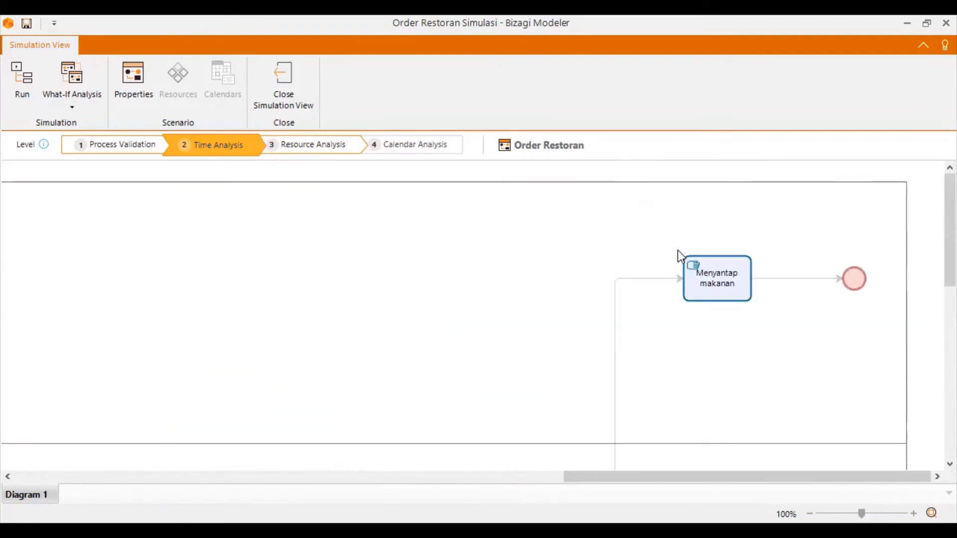
{"action": "left_click", "coordinate": [741, 264]}
{"action": "left_click", "coordinate": [765, 257]}
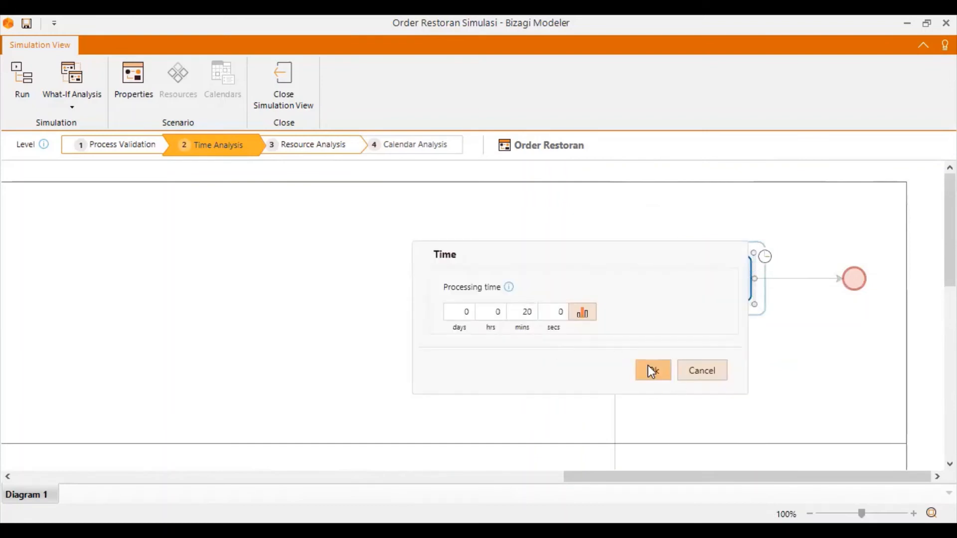
{"action": "left_click", "coordinate": [652, 371]}
Switch the simulation to the Resource Analysis level and open the list of model resources for management.
{"action": "left_click_drag", "start_coordinate": [641, 477], "coordinate": [2, 397]}
{"action": "scroll", "coordinate": [348, 382], "scroll_direction": "down", "scroll_amount": 5}
{"action": "scroll", "coordinate": [345, 381], "scroll_direction": "up", "scroll_amount": 5}
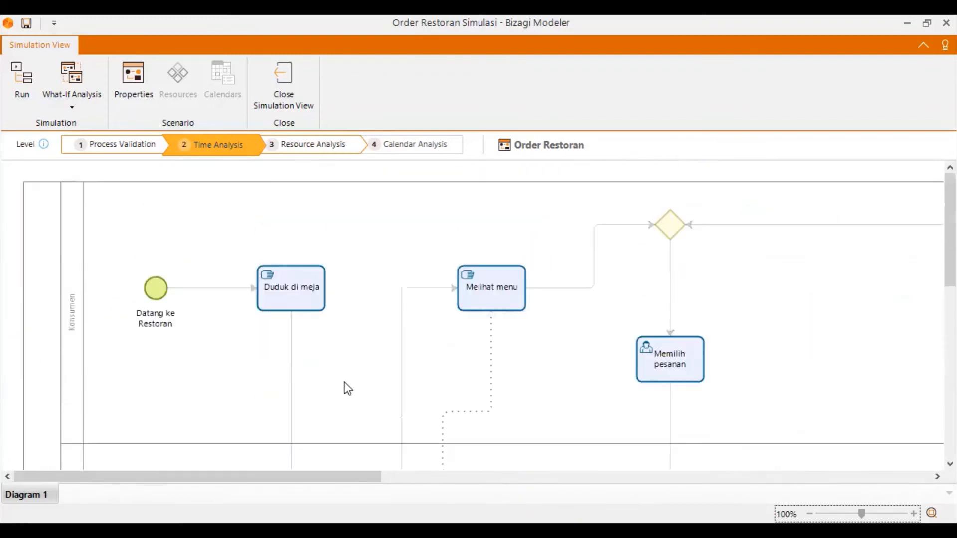
{"action": "left_click", "coordinate": [310, 150]}
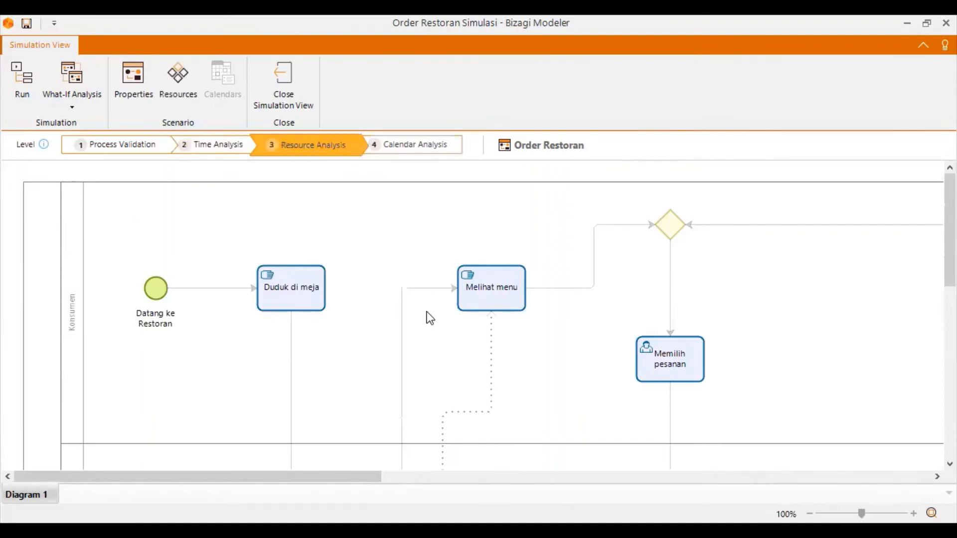
{"action": "left_click", "coordinate": [276, 273]}
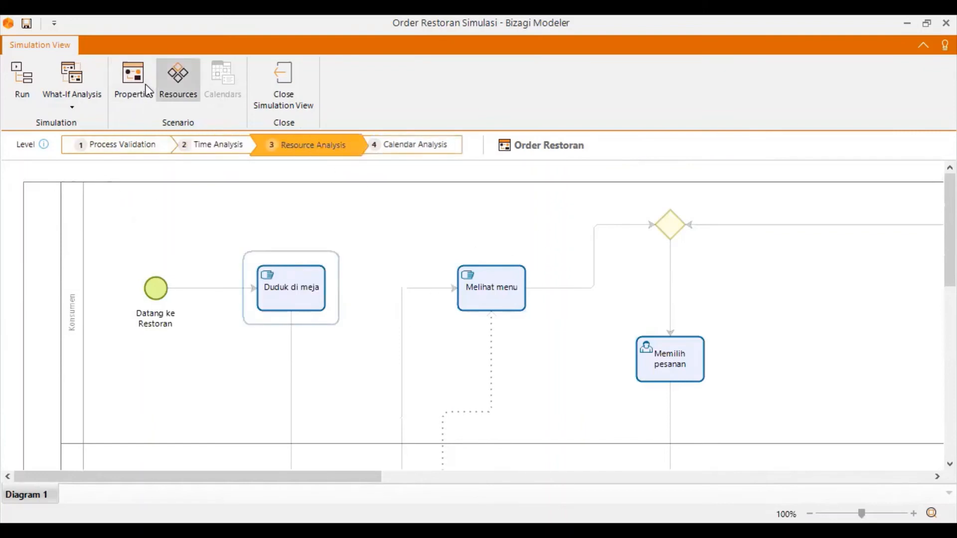
{"action": "left_click", "coordinate": [179, 85]}
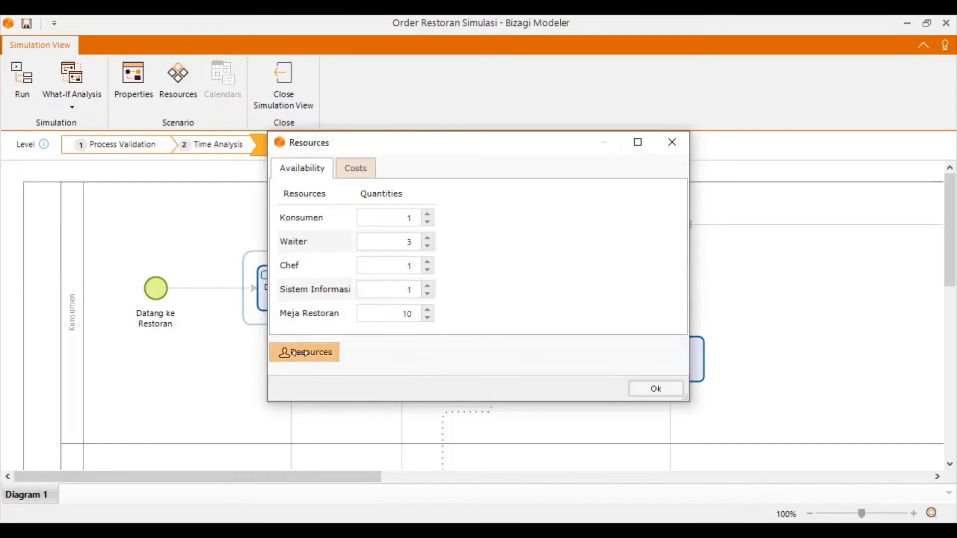
{"action": "left_click", "coordinate": [305, 352]}
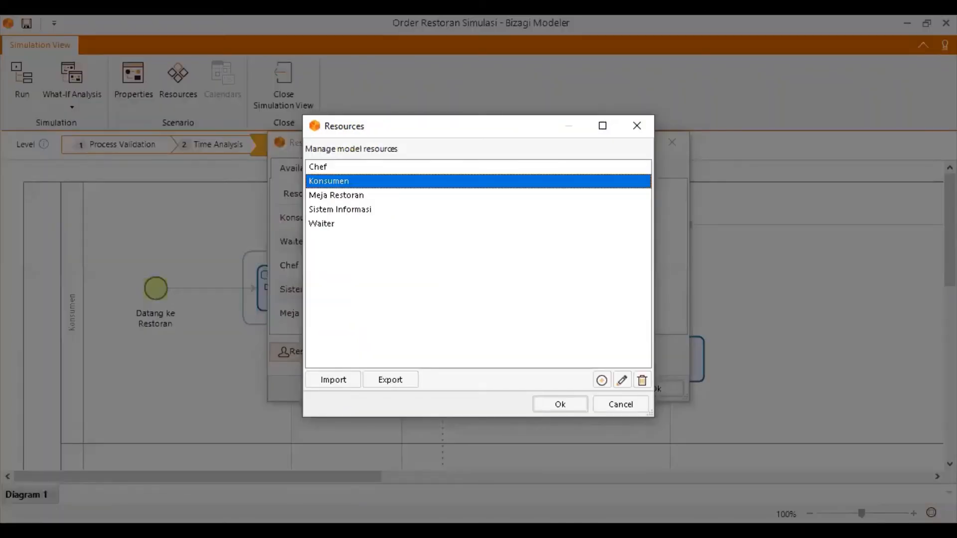
{"action": "left_click", "coordinate": [371, 166]}
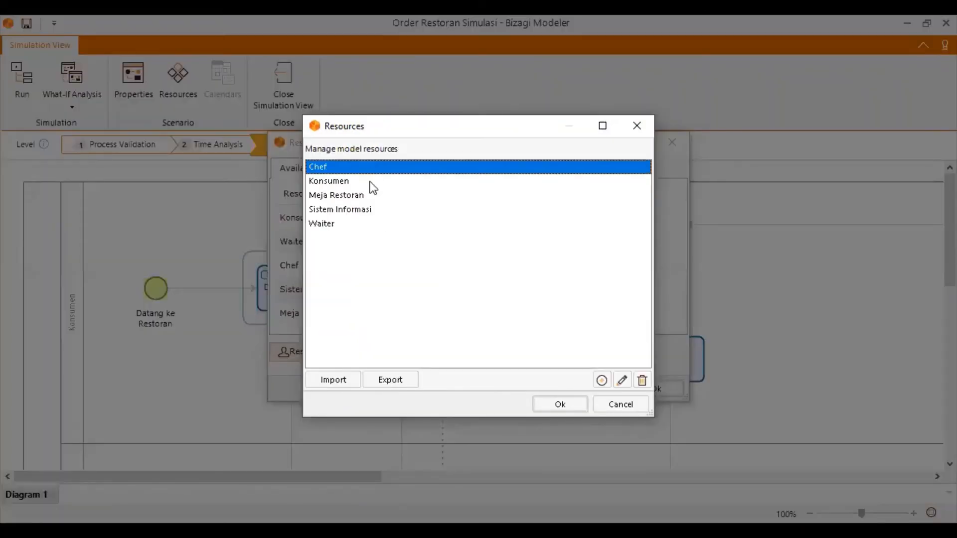
{"action": "left_click", "coordinate": [370, 181]}
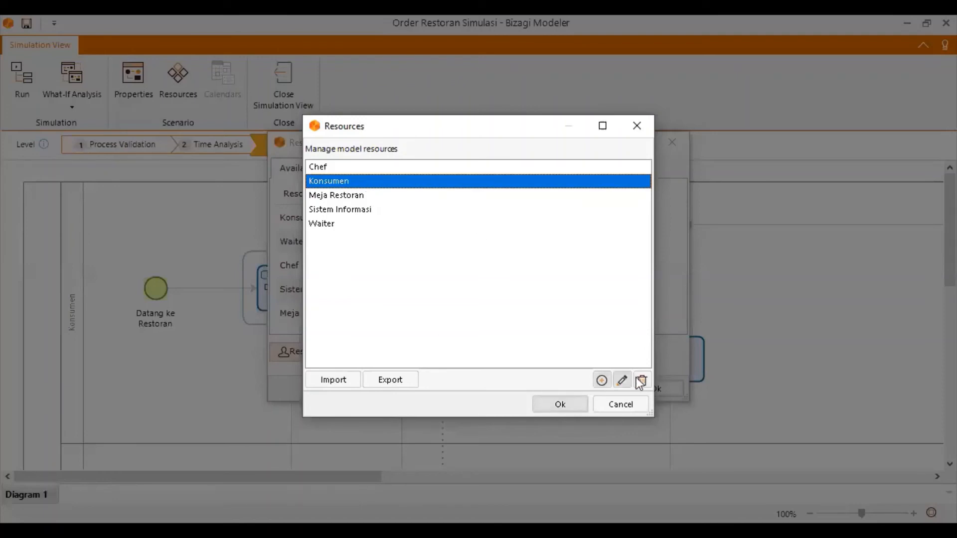
Add a Role resource named Sample with the description Test, and delete it again.
{"action": "left_click", "coordinate": [600, 380]}
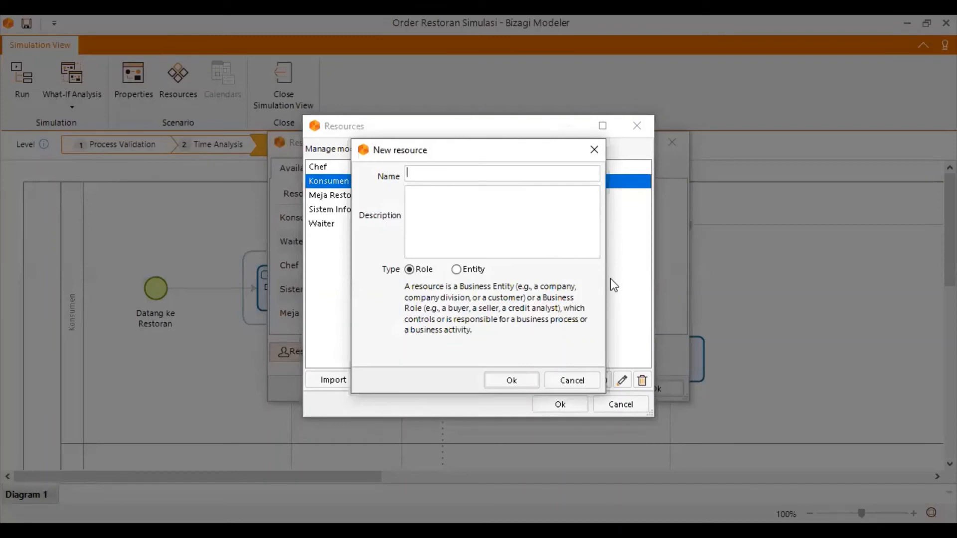
{"action": "type", "text": "Sample"}
{"action": "key", "text": "Tab"}
{"action": "type", "text": "Test"}
{"action": "left_click", "coordinate": [456, 269]}
{"action": "left_click", "coordinate": [410, 270]}
{"action": "left_click", "coordinate": [507, 384]}
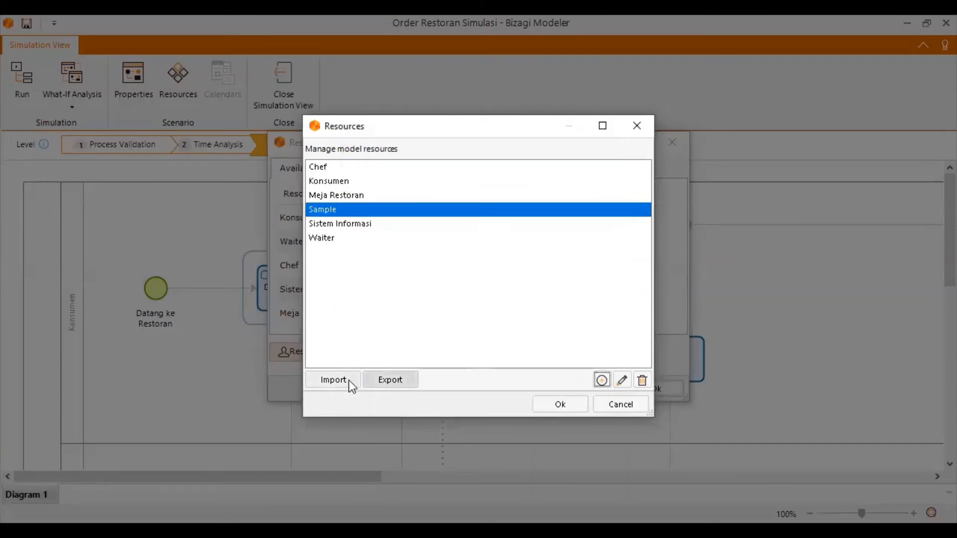
{"action": "left_click", "coordinate": [642, 380]}
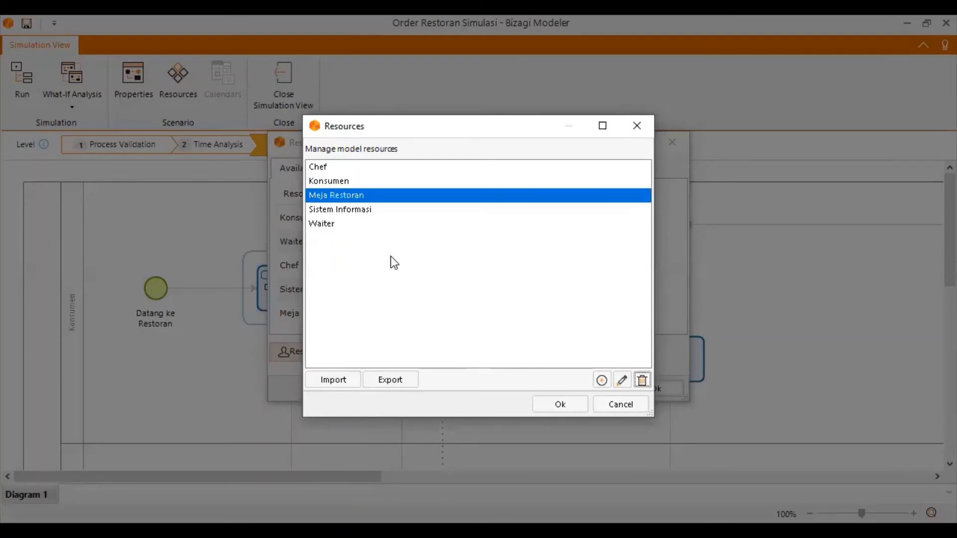
Review the model resources from Chef to Waiter one by one and accept the list.
{"action": "left_click", "coordinate": [347, 168]}
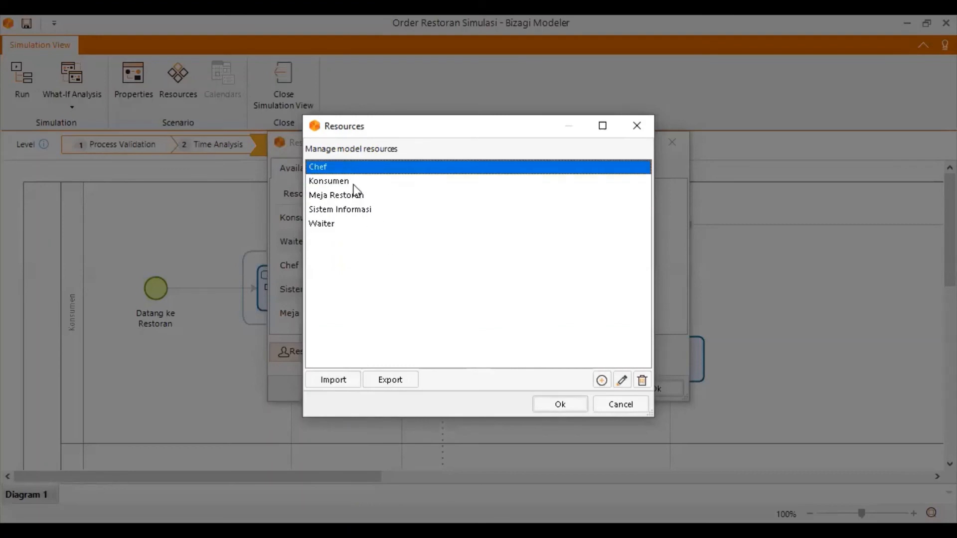
{"action": "left_click", "coordinate": [356, 182]}
{"action": "left_click", "coordinate": [360, 198]}
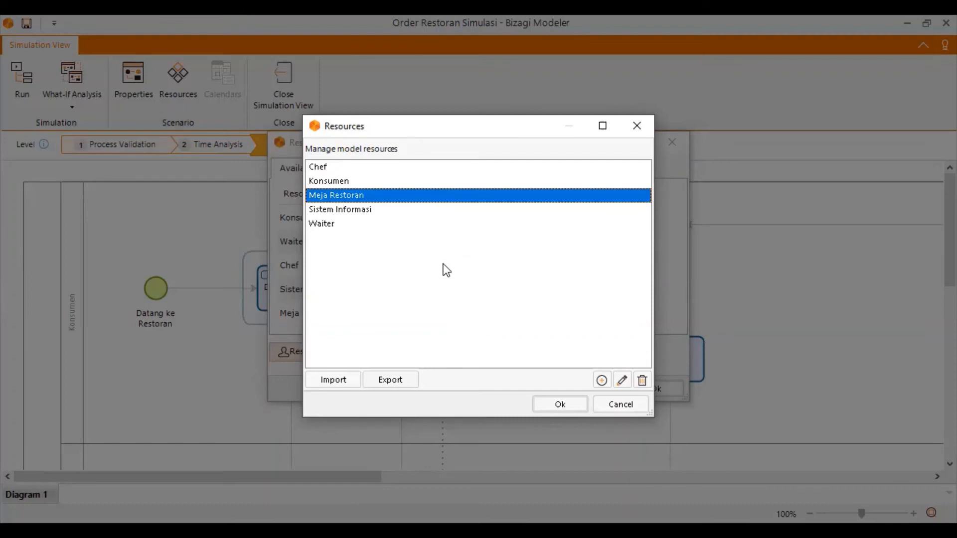
{"action": "left_click", "coordinate": [348, 209]}
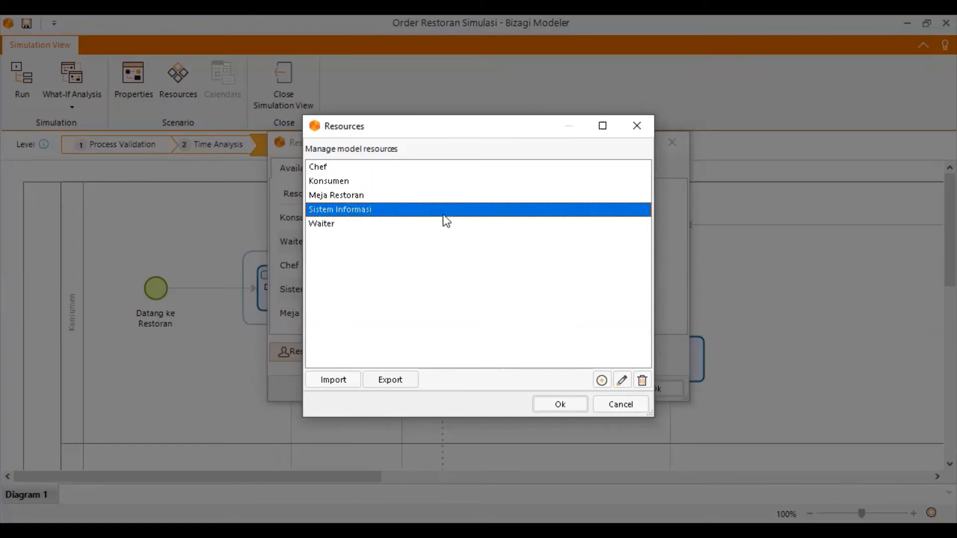
{"action": "left_click", "coordinate": [333, 225]}
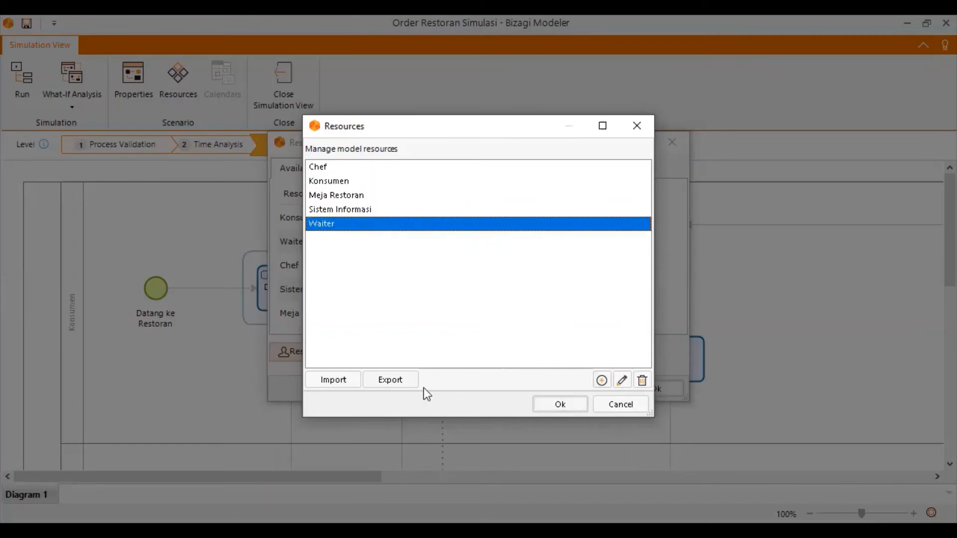
{"action": "left_click", "coordinate": [560, 405]}
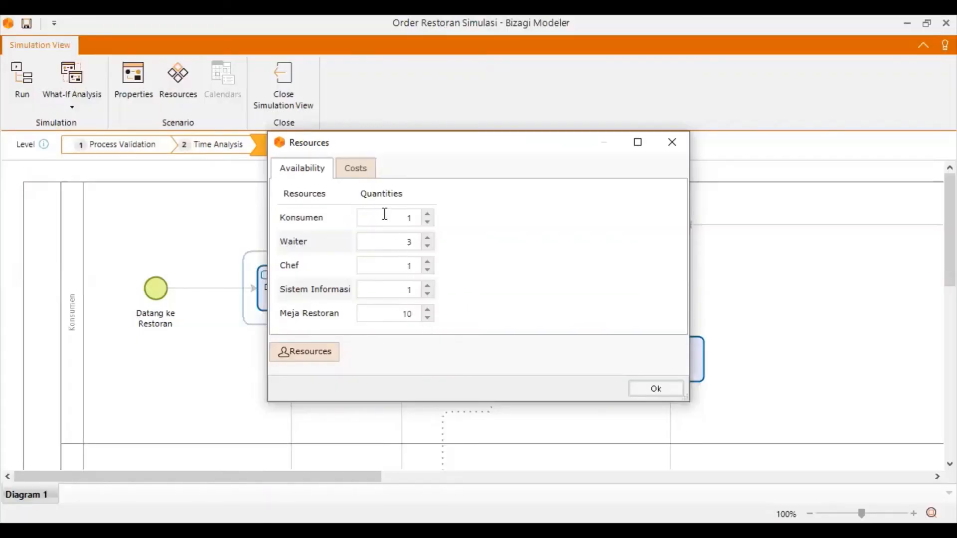
Set the available quantities to 5 for Konsumen, 5 for Meja Restoran and 2 for Waiter.
{"action": "double_click", "coordinate": [409, 218]}
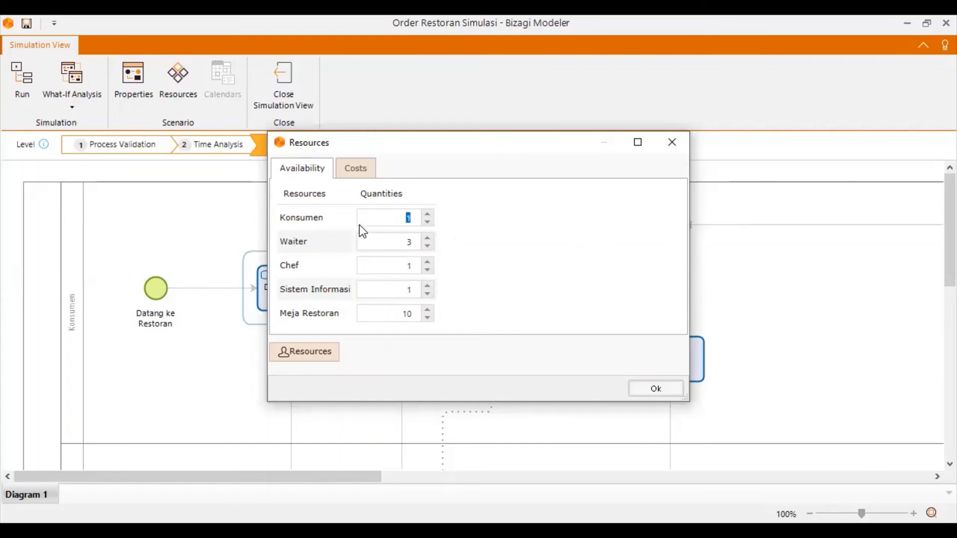
{"action": "left_click", "coordinate": [404, 219]}
{"action": "key", "text": "BackSpace"}
{"action": "type", "text": "5"}
{"action": "left_click_drag", "start_coordinate": [401, 313], "coordinate": [431, 319]}
{"action": "type", "text": "5"}
{"action": "left_click_drag", "start_coordinate": [395, 288], "coordinate": [423, 273]}
{"action": "left_click_drag", "start_coordinate": [389, 241], "coordinate": [439, 249]}
{"action": "type", "text": "2"}
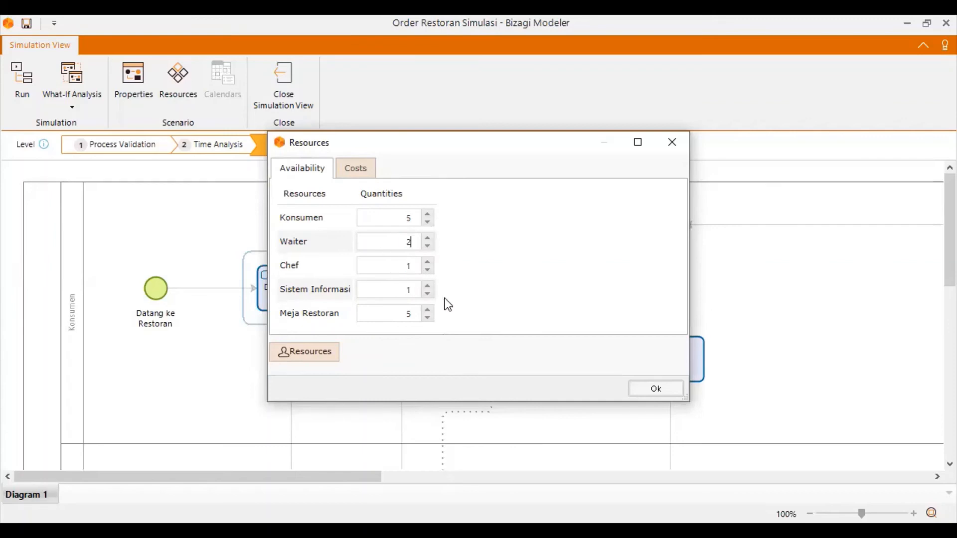
Review the hourly costs of Waiter, Chef, Sistem Informasi and Meja Restoran, and confirm the resource settings.
{"action": "left_click", "coordinate": [354, 167]}
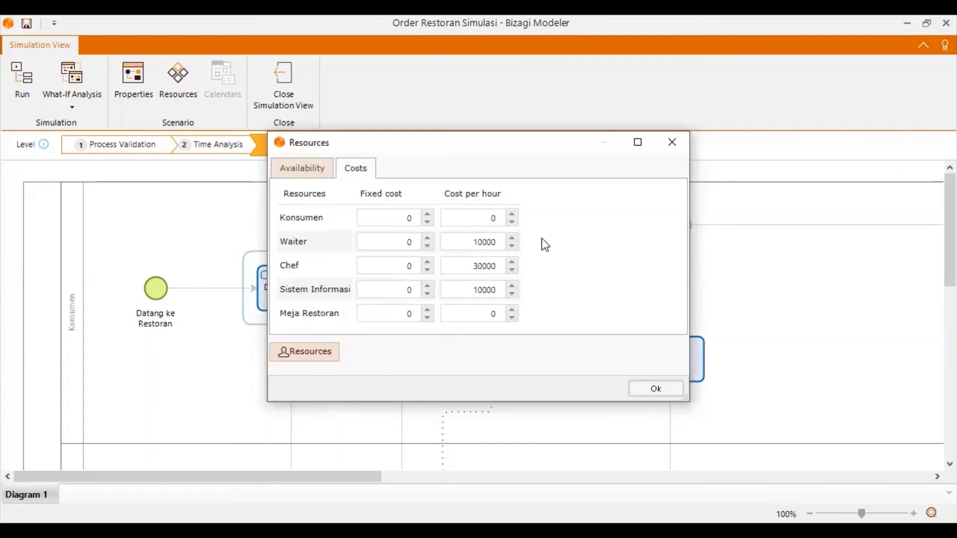
{"action": "left_click_drag", "start_coordinate": [468, 242], "coordinate": [513, 246]}
{"action": "left_click_drag", "start_coordinate": [470, 266], "coordinate": [537, 267]}
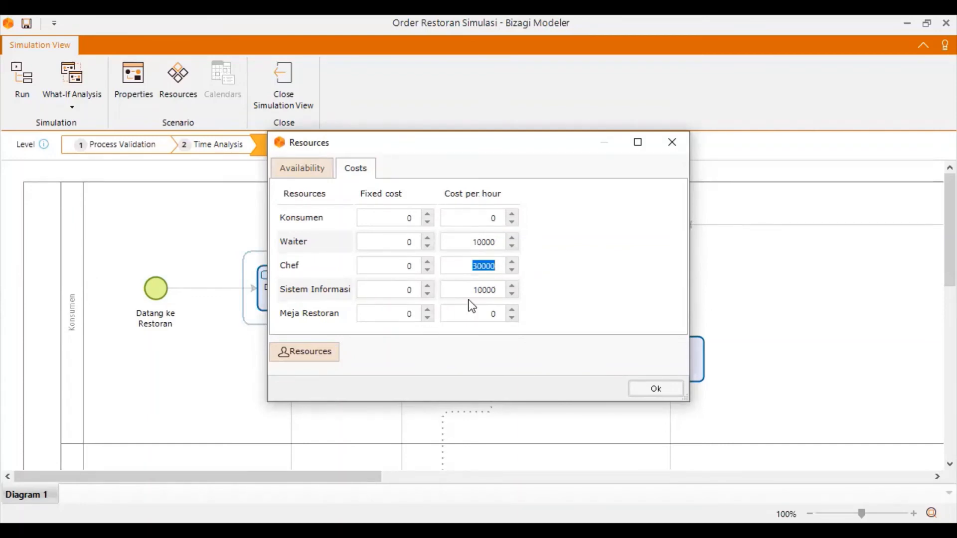
{"action": "left_click_drag", "start_coordinate": [470, 289], "coordinate": [537, 301]}
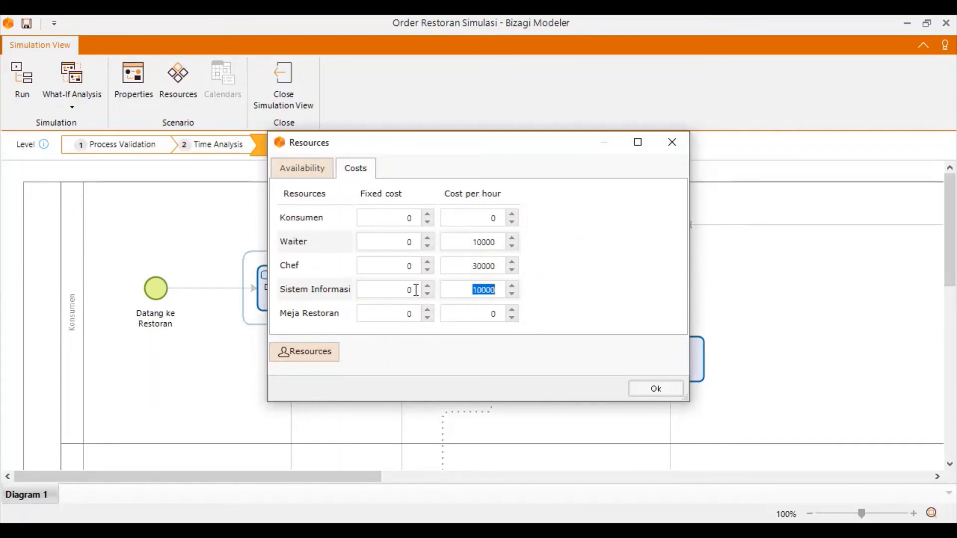
{"action": "left_click_drag", "start_coordinate": [458, 313], "coordinate": [531, 313]}
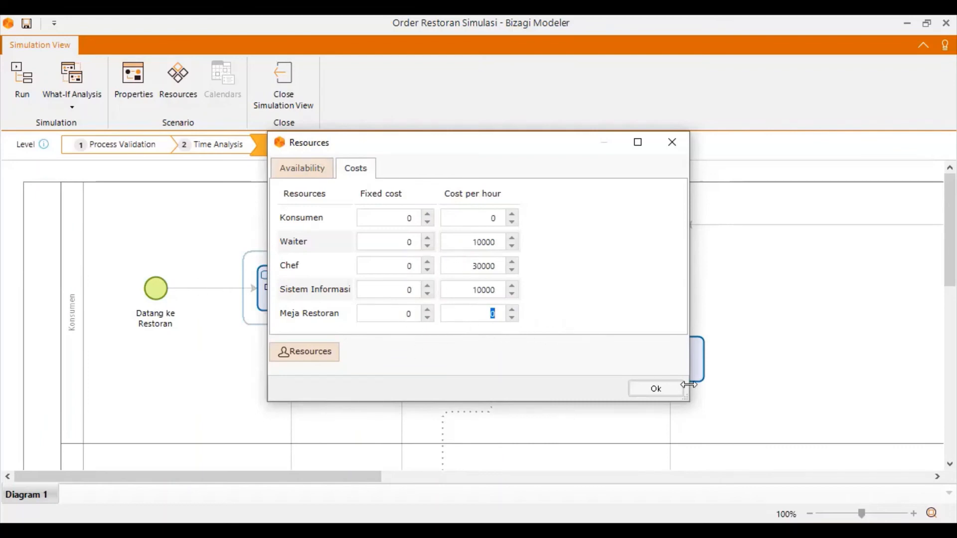
{"action": "left_click", "coordinate": [661, 389]}
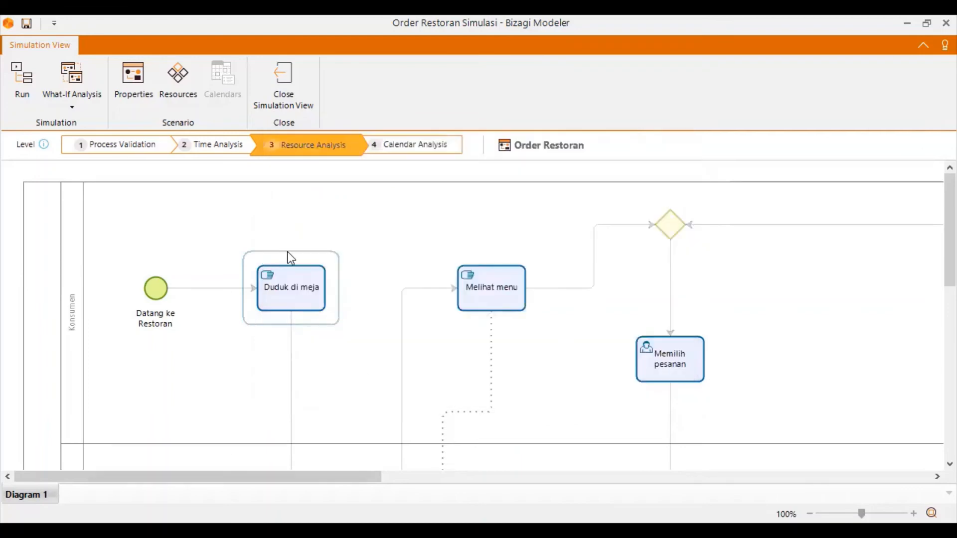
Switch the simulation to the Calendar Analysis level and open the calendar definitions.
{"action": "scroll", "coordinate": [570, 334], "scroll_direction": "down", "scroll_amount": 5}
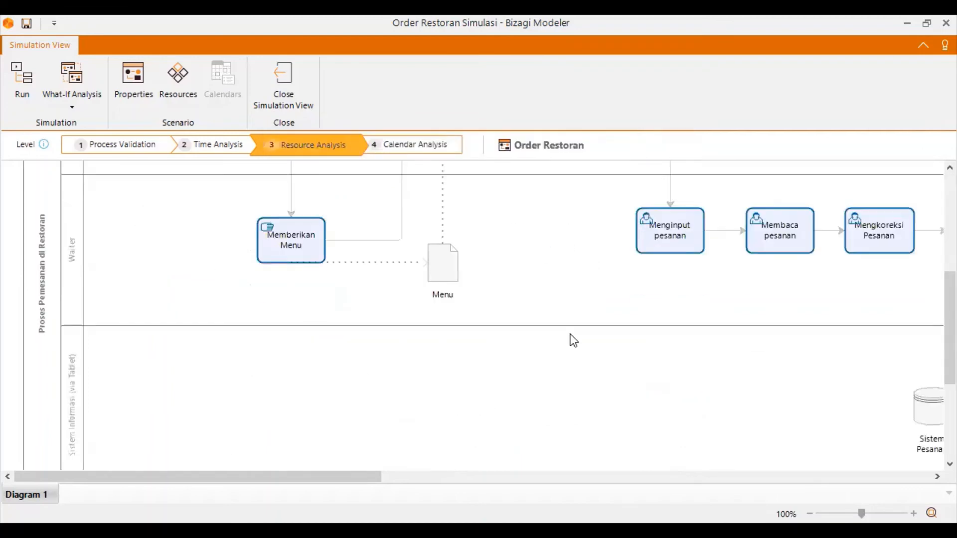
{"action": "scroll", "coordinate": [570, 334], "scroll_direction": "up", "scroll_amount": 5}
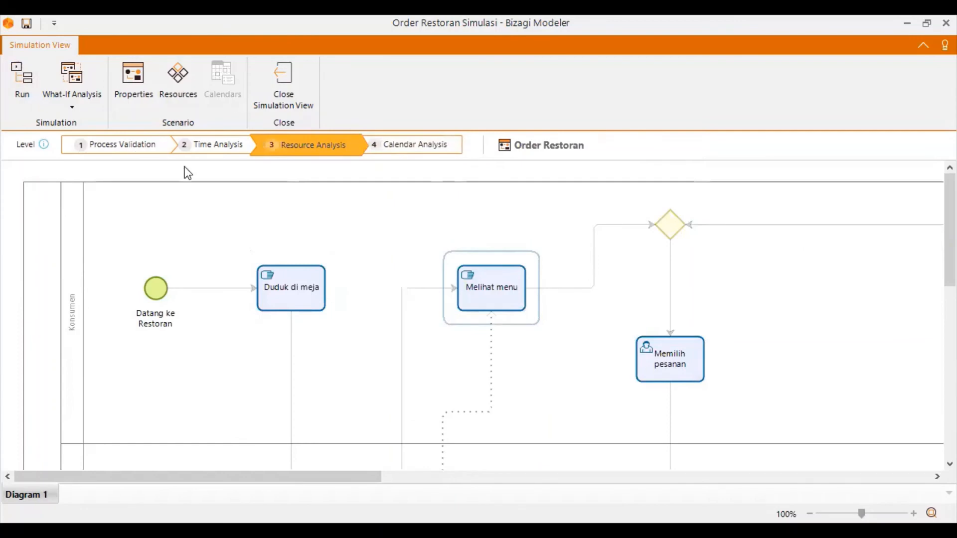
{"action": "left_click", "coordinate": [400, 150]}
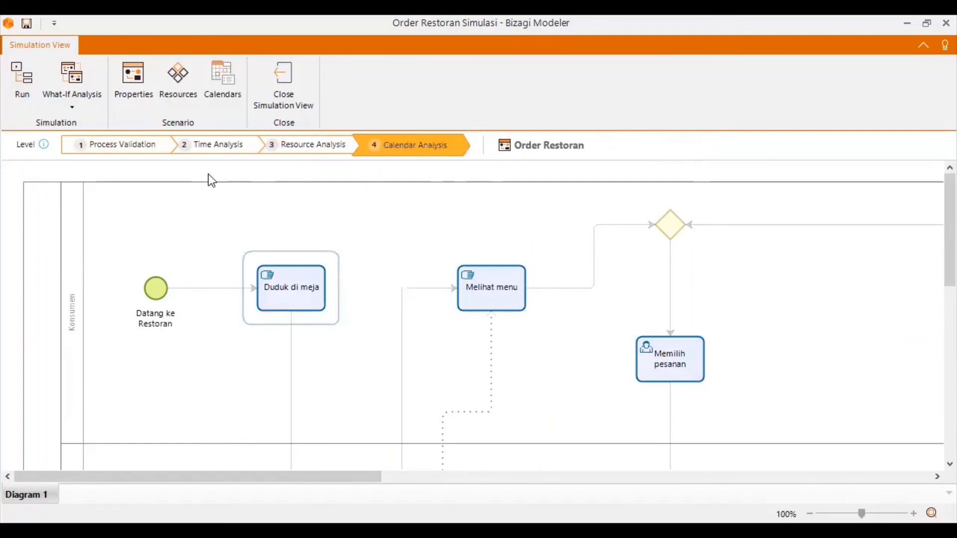
{"action": "scroll", "coordinate": [447, 365], "scroll_direction": "down", "scroll_amount": 5}
{"action": "scroll", "coordinate": [635, 436], "scroll_direction": "up", "scroll_amount": 5}
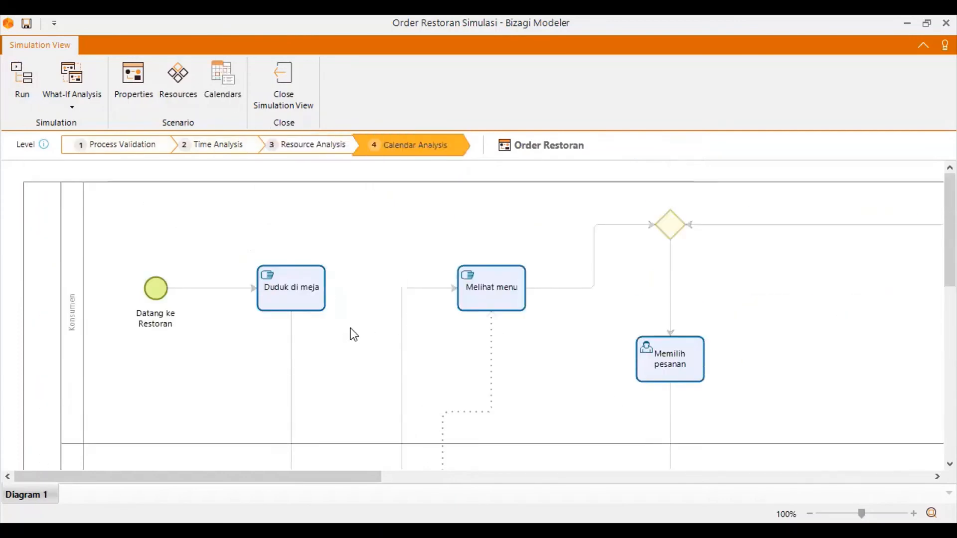
{"action": "left_click", "coordinate": [223, 87]}
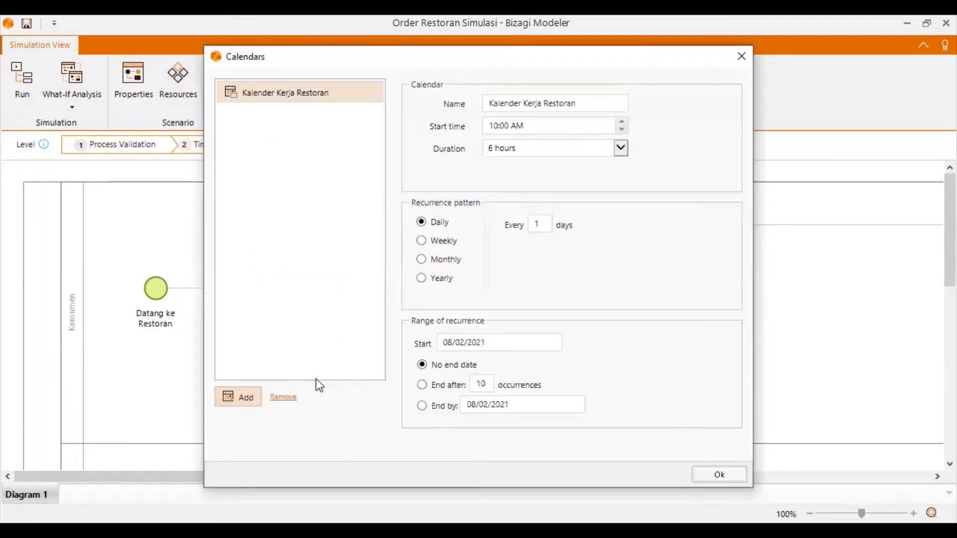
Replace the Kalender Kerja Restoran calendar with a new calendar named Kalender Normal.
{"action": "left_click", "coordinate": [289, 399]}
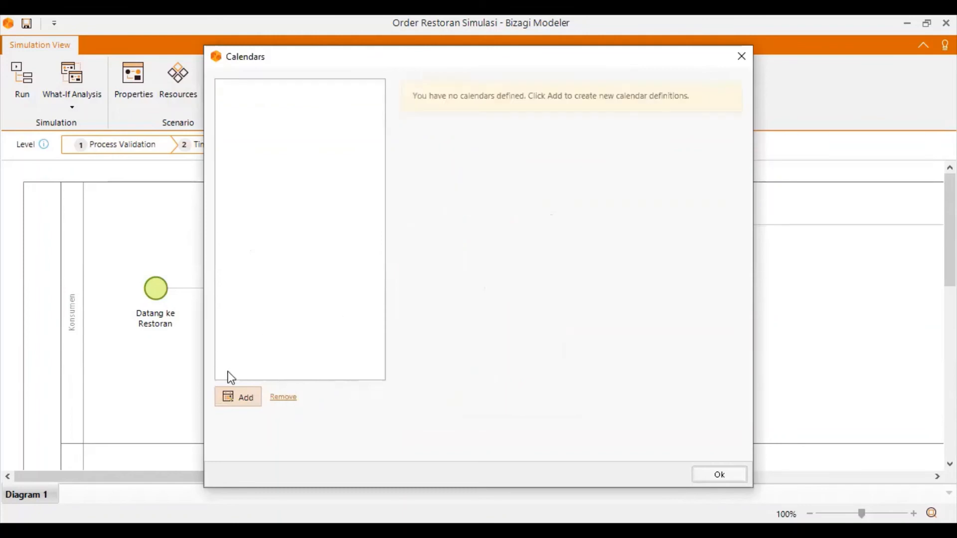
{"action": "left_click", "coordinate": [239, 401]}
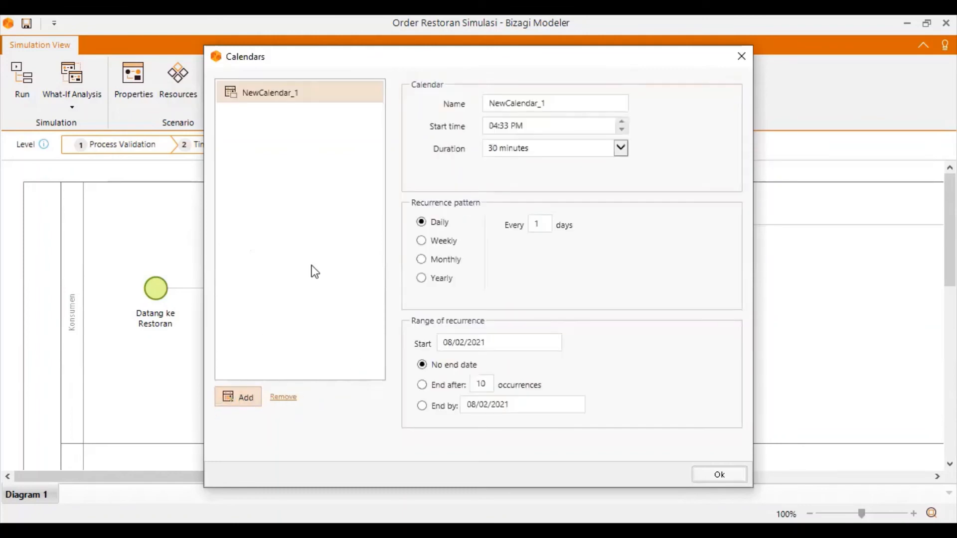
{"action": "left_click", "coordinate": [562, 104]}
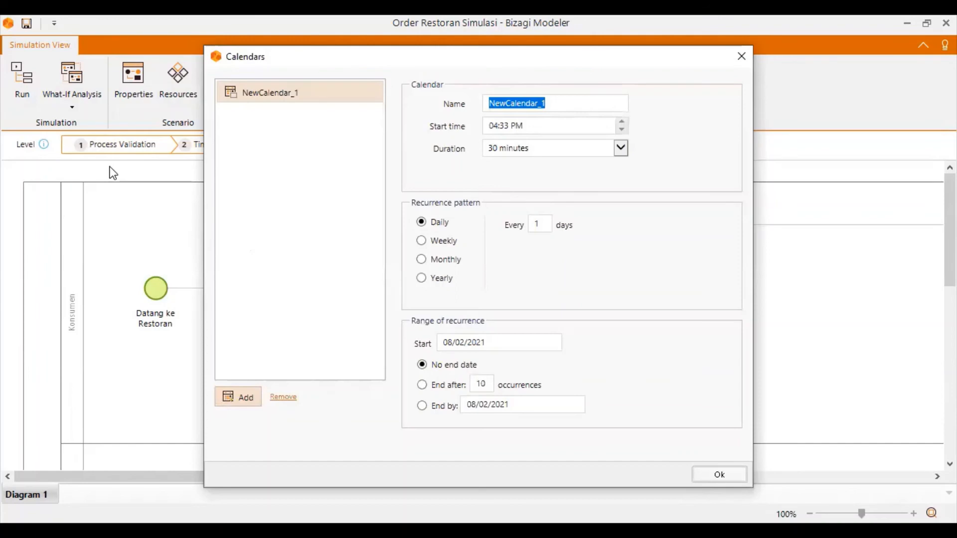
{"action": "type", "text": "Ke"}
{"action": "key", "text": "BackSpace"}
{"action": "type", "text": "alender Normal"}
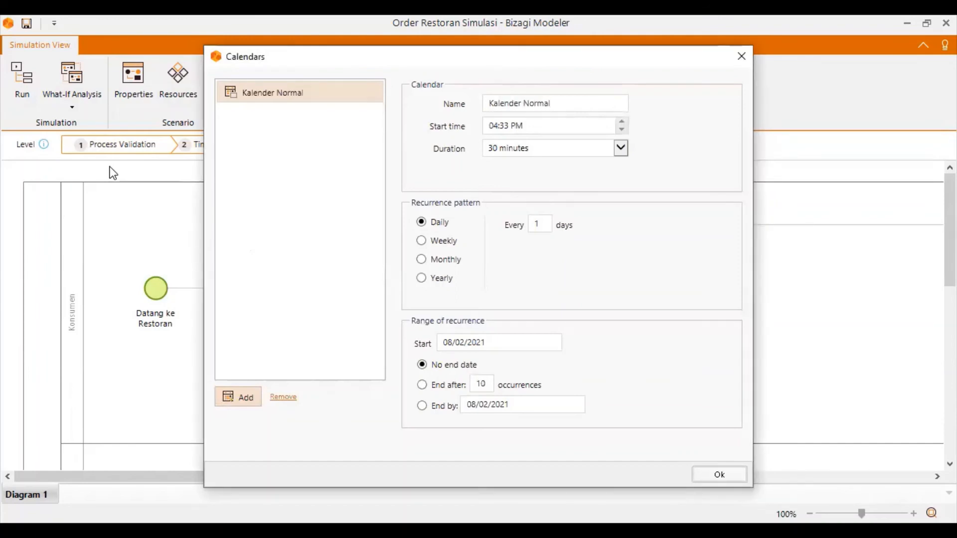
Set the start time of the Kalender Normal calendar to 11:00 AM.
{"action": "left_click", "coordinate": [526, 128]}
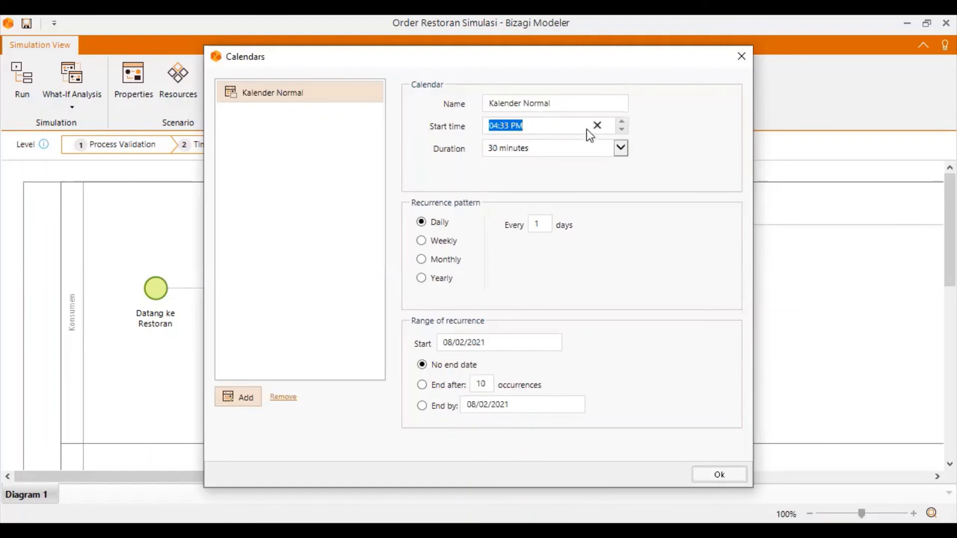
{"action": "left_click", "coordinate": [621, 122]}
{"action": "type", "text": "0"}
{"action": "type", "text": "10"}
{"action": "key", "text": "BackSpace"}
{"action": "type", "text": "100a"}
Set the duration of Kalender Normal to 7 hours, check its recurrence start date, and confirm the calendar definitions.
{"action": "left_click", "coordinate": [558, 149]}
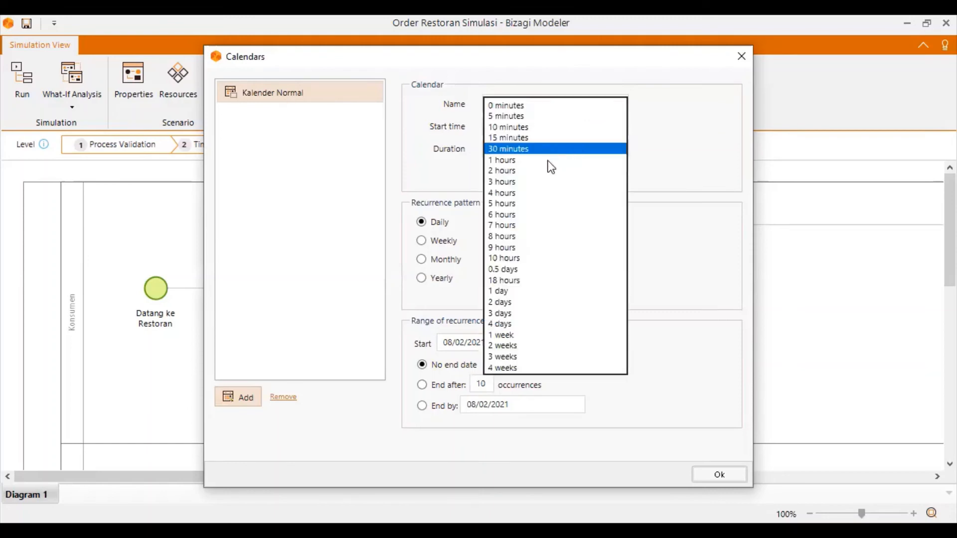
{"action": "left_click", "coordinate": [510, 214]}
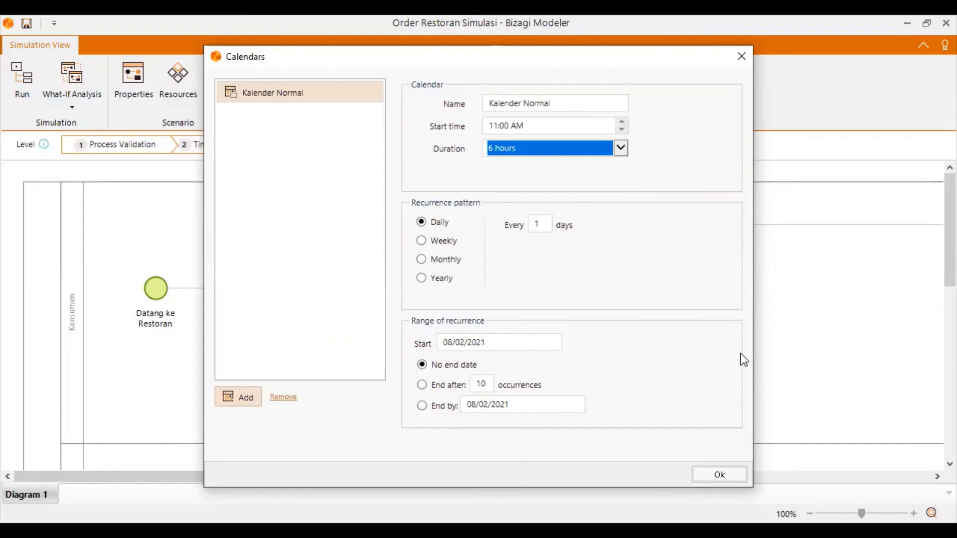
{"action": "left_click", "coordinate": [573, 152]}
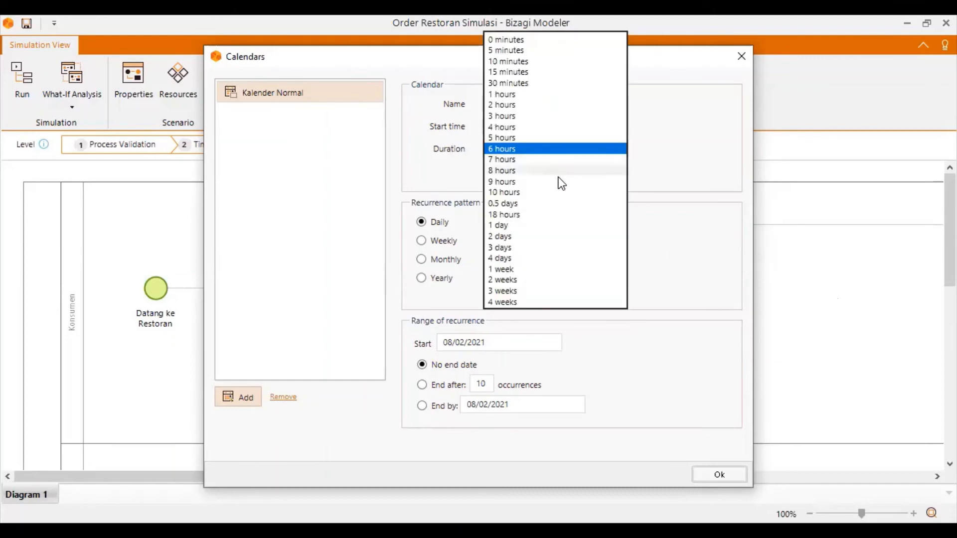
{"action": "left_click", "coordinate": [523, 159]}
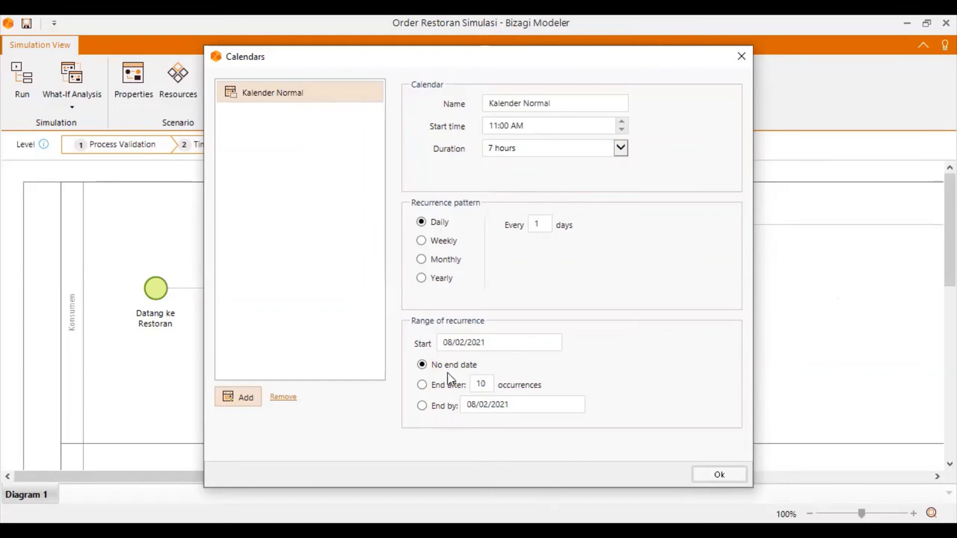
{"action": "left_click", "coordinate": [501, 342]}
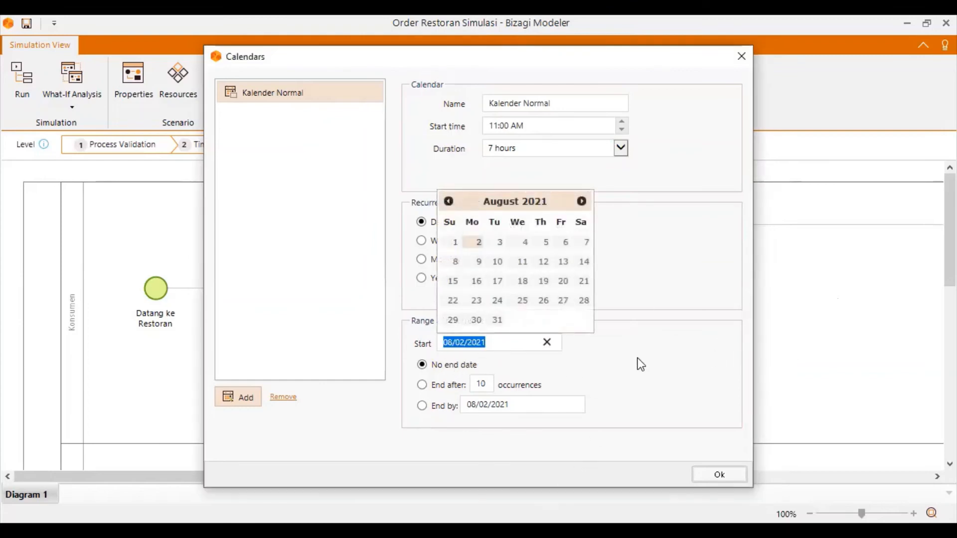
{"action": "left_click", "coordinate": [715, 274]}
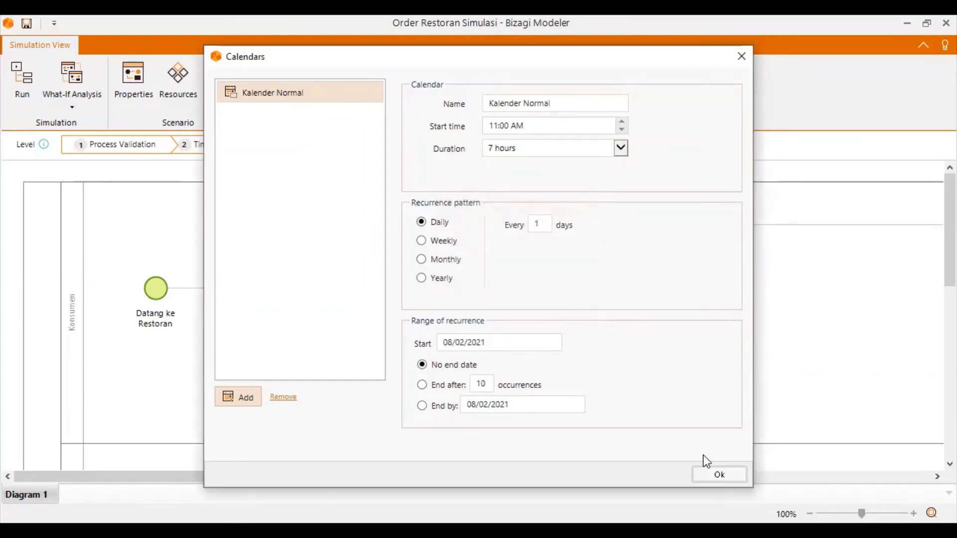
{"action": "left_click", "coordinate": [720, 474]}
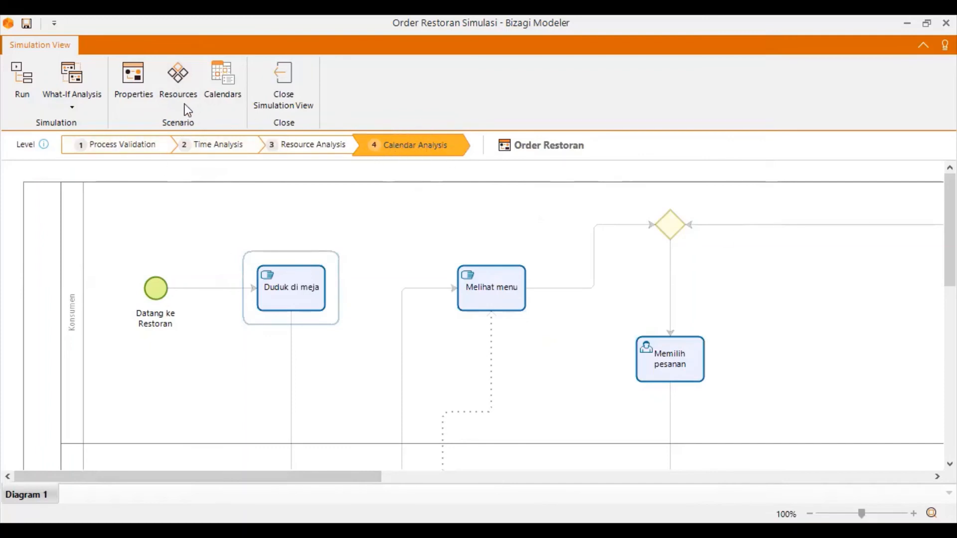
Set the Kalender Normal resource quantities to 5 for Konsumen, 2 for Waiter, 1 for Chef, 1 for Sistem Informasi and 5 for Meja Restoran.
{"action": "left_click", "coordinate": [176, 82]}
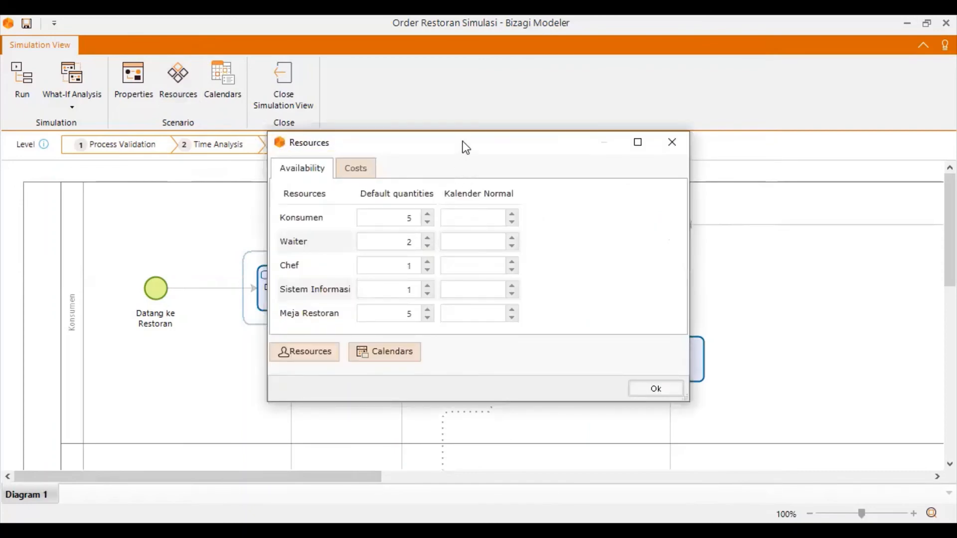
{"action": "left_click_drag", "start_coordinate": [466, 153], "coordinate": [650, 164]}
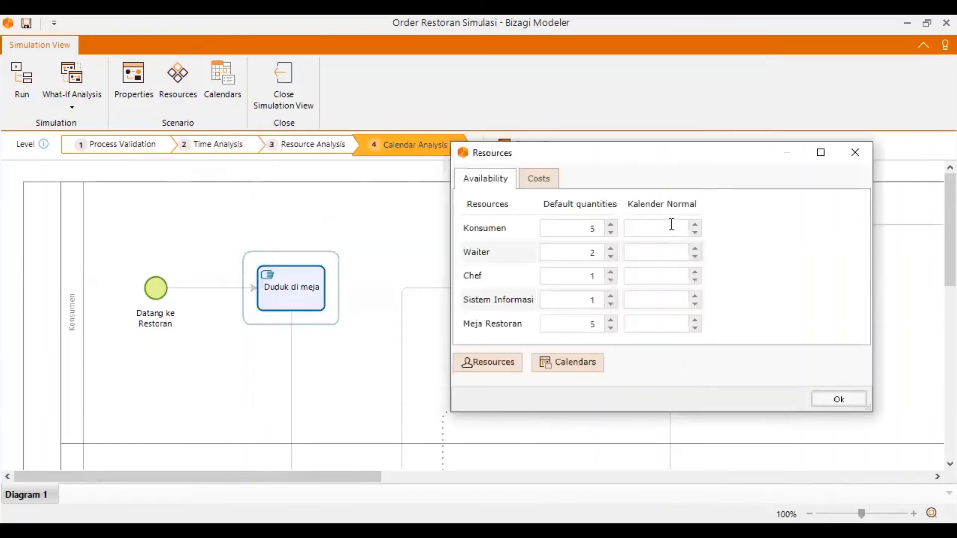
{"action": "left_click", "coordinate": [670, 222]}
{"action": "type", "text": "5"}
{"action": "left_click", "coordinate": [659, 251]}
{"action": "type", "text": "2"}
{"action": "left_click", "coordinate": [664, 278]}
{"action": "type", "text": "1"}
{"action": "left_click", "coordinate": [667, 299]}
{"action": "type", "text": "1"}
{"action": "left_click", "coordinate": [678, 324]}
{"action": "type", "text": "5"}
Check the resource costs and confirm the resource settings.
{"action": "left_click", "coordinate": [538, 180]}
{"action": "left_click", "coordinate": [495, 180]}
{"action": "left_click", "coordinate": [853, 399]}
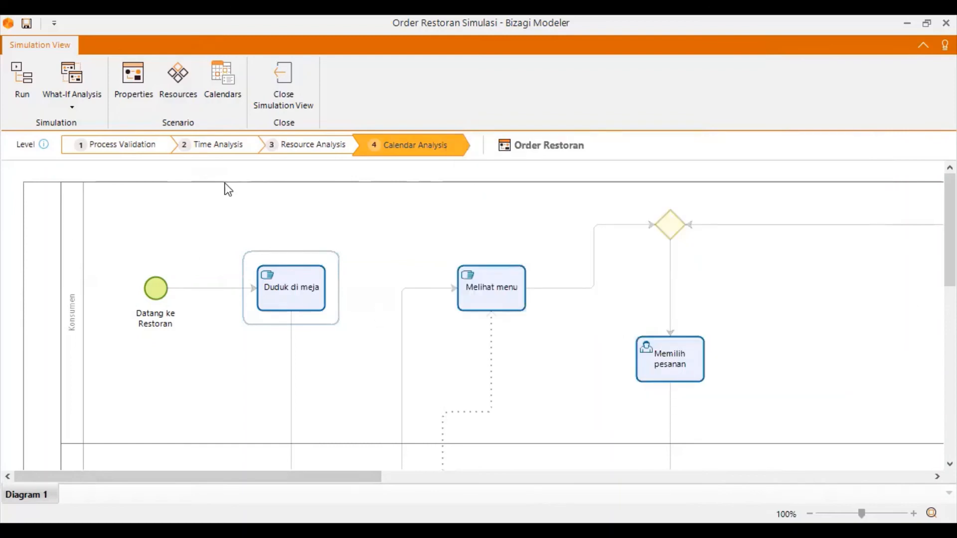
Check the scenario properties, and start the Order Restoran process simulation at the Calendar Analysis level.
{"action": "left_click", "coordinate": [139, 83]}
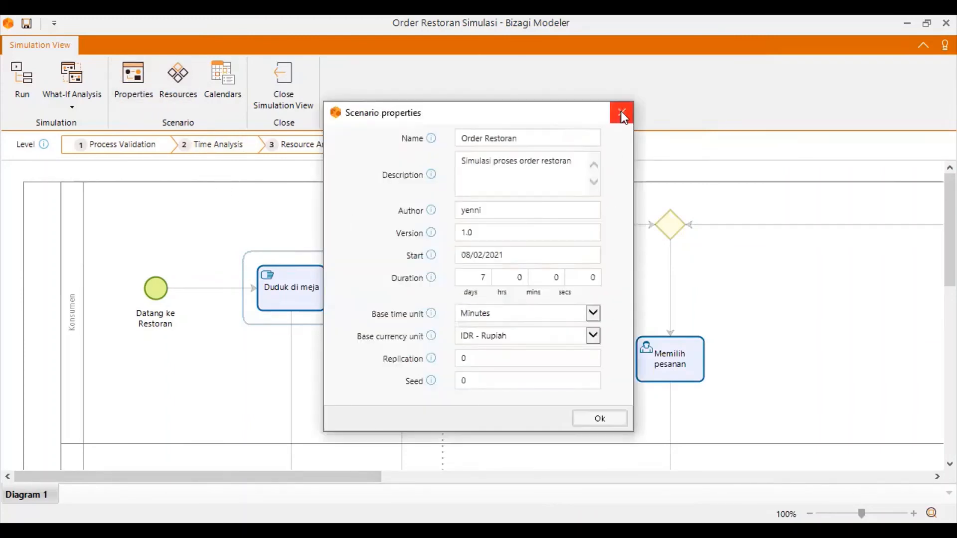
{"action": "left_click", "coordinate": [622, 114]}
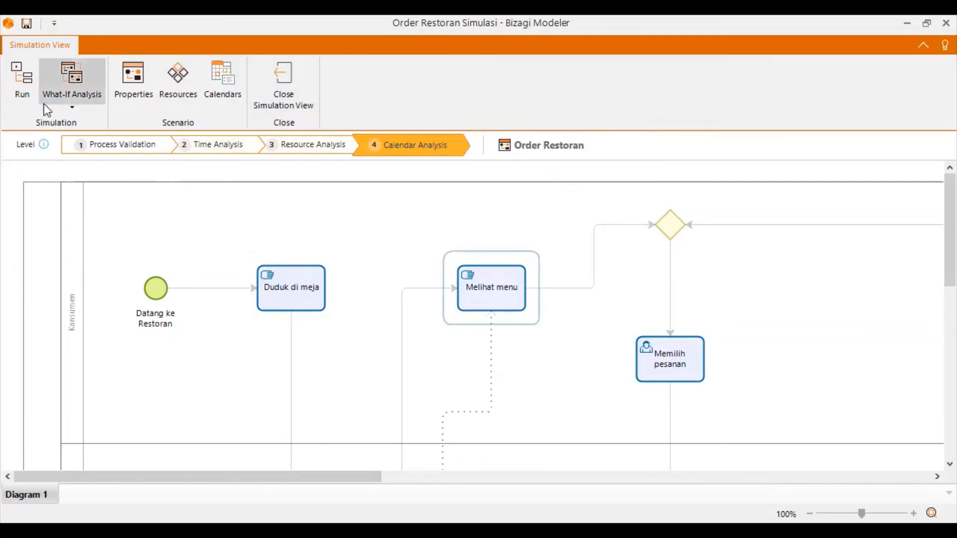
{"action": "left_click", "coordinate": [13, 78]}
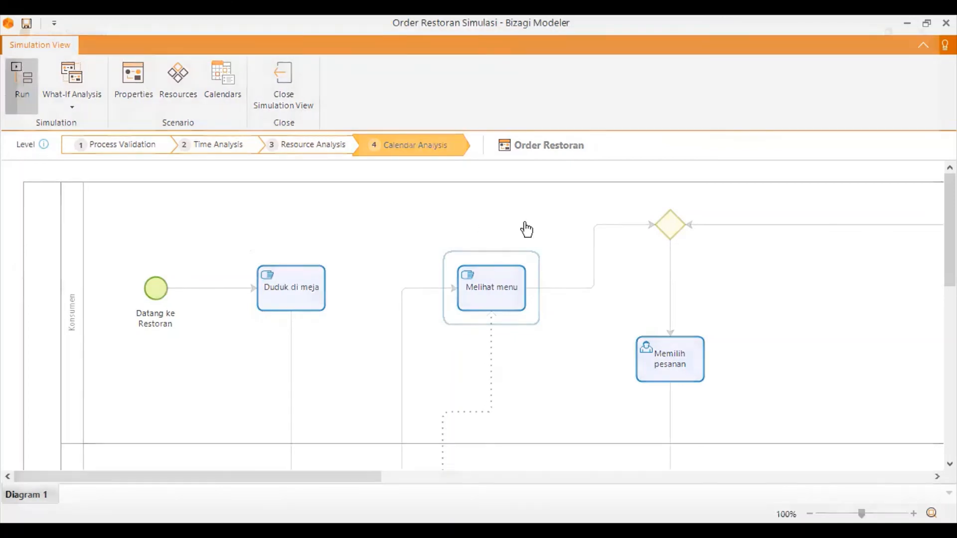
{"action": "scroll", "coordinate": [696, 436], "scroll_direction": "down", "scroll_amount": 3}
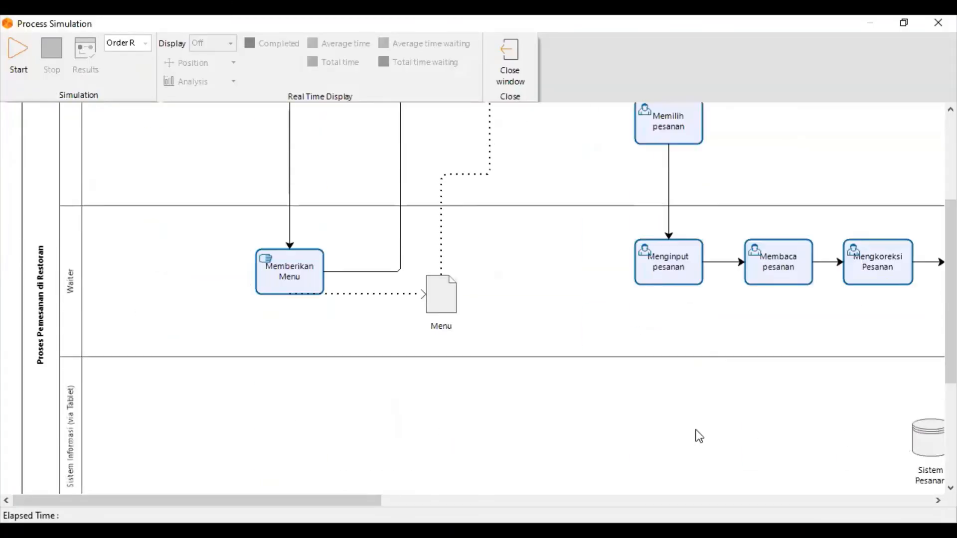
{"action": "scroll", "coordinate": [377, 327], "scroll_direction": "up", "scroll_amount": 3}
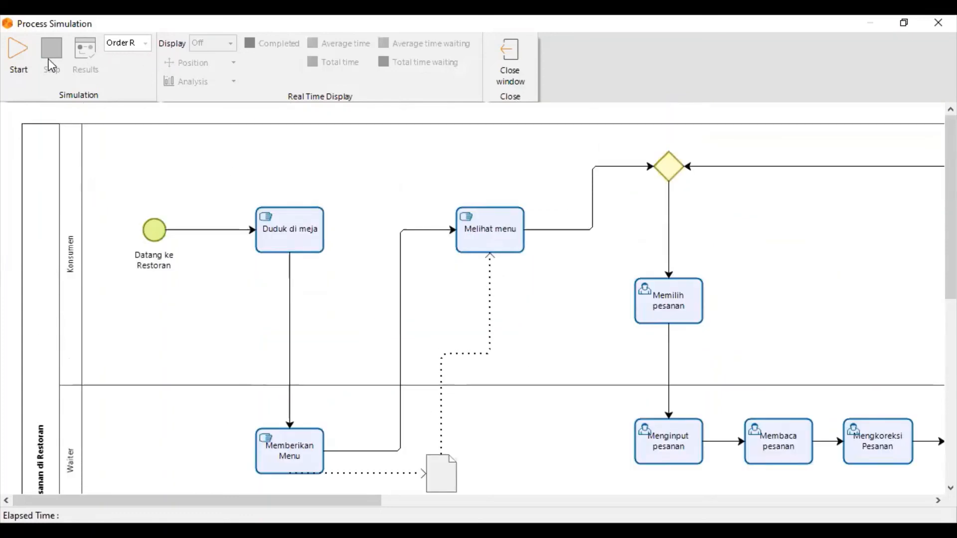
{"action": "left_click", "coordinate": [13, 36]}
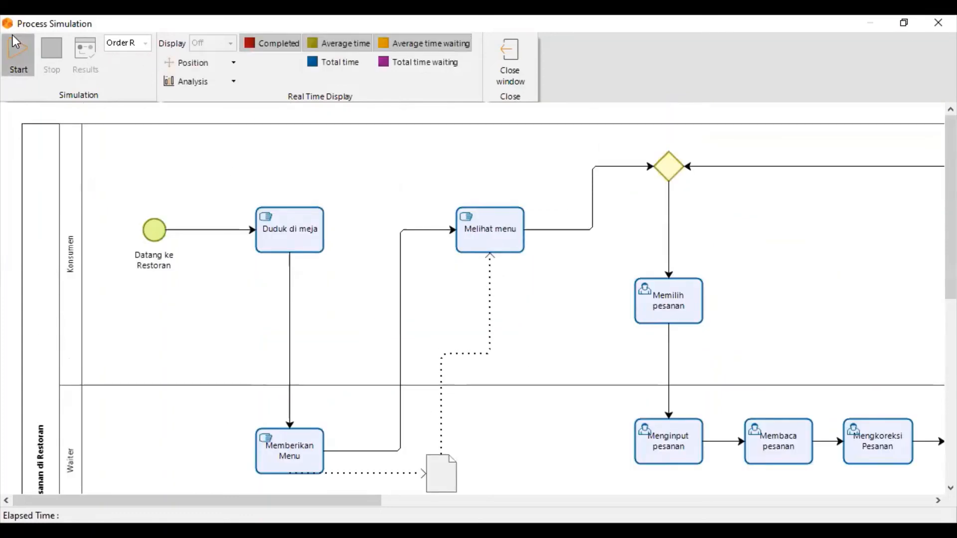
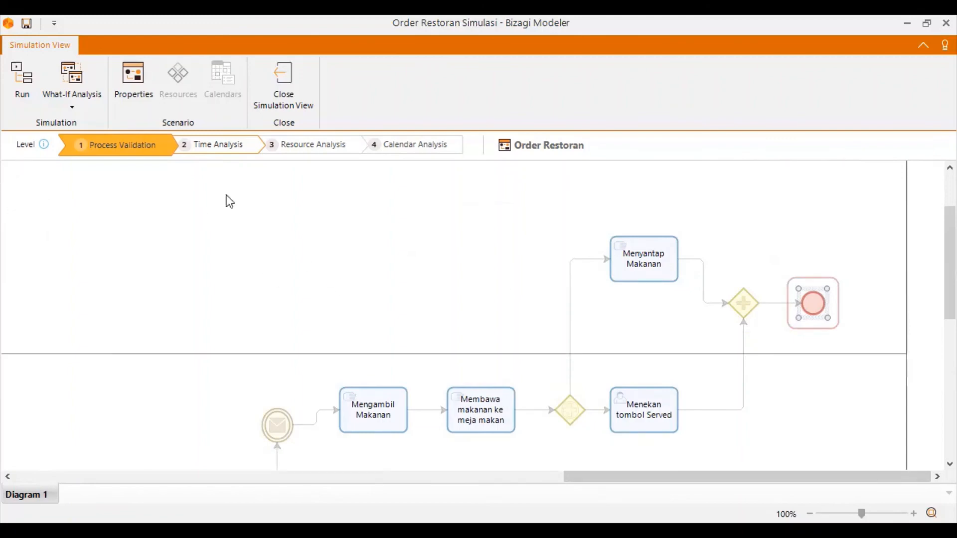
Check the processing times of the Mengambil Makanan and Membawa makanan ke meja makan tasks at the Time Analysis level.
{"action": "left_click", "coordinate": [217, 145]}
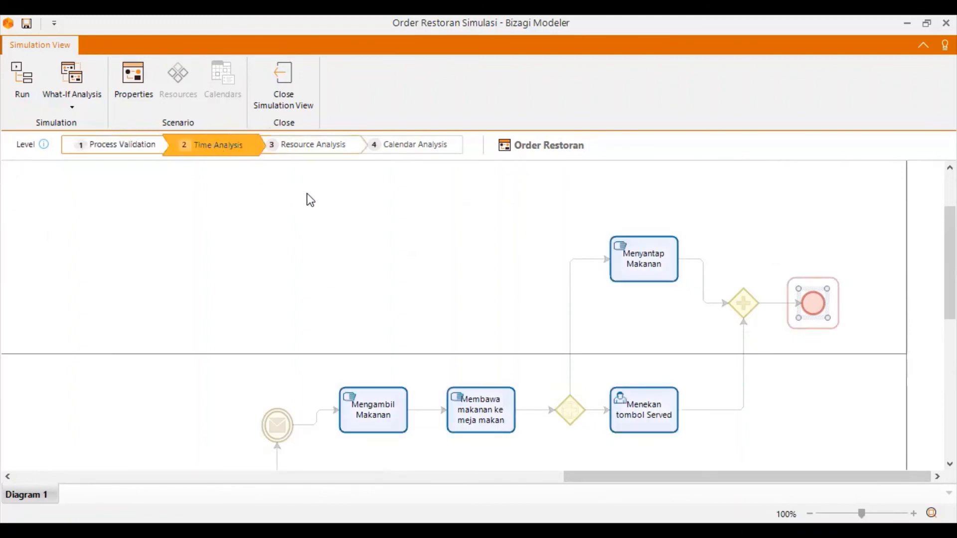
{"action": "scroll", "coordinate": [374, 282], "scroll_direction": "down", "scroll_amount": 2}
{"action": "scroll", "coordinate": [386, 296], "scroll_direction": "up", "scroll_amount": 2}
{"action": "left_click", "coordinate": [395, 413]}
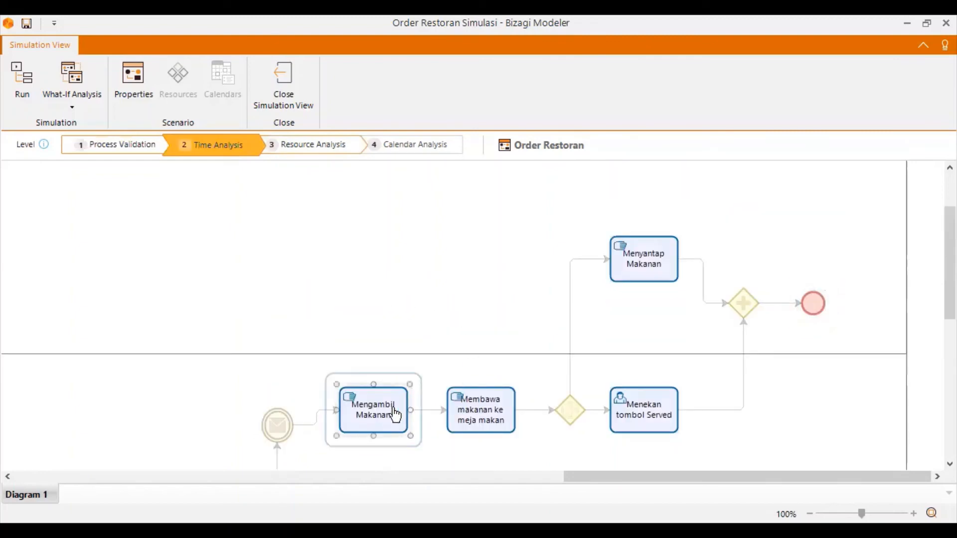
{"action": "left_click", "coordinate": [421, 388]}
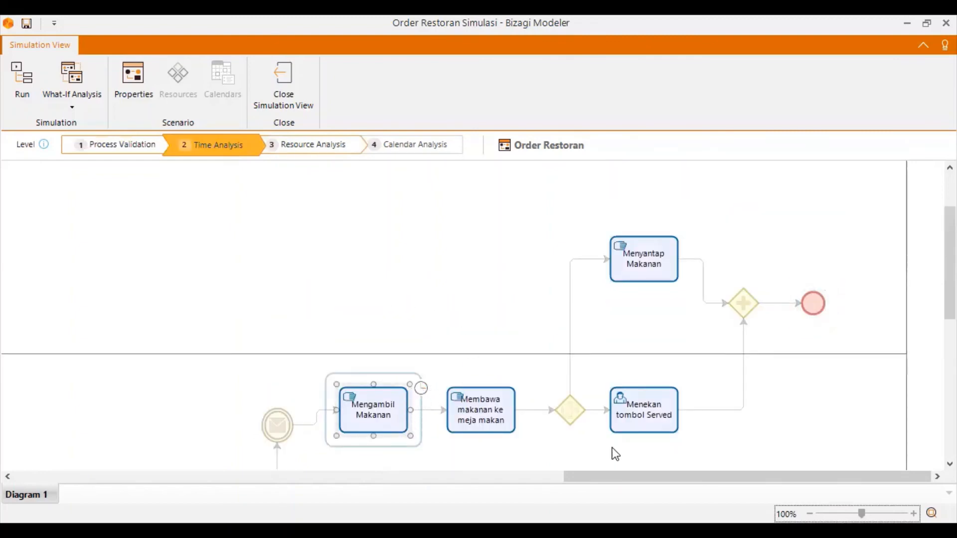
{"action": "left_click", "coordinate": [677, 500]}
{"action": "left_click", "coordinate": [488, 419]}
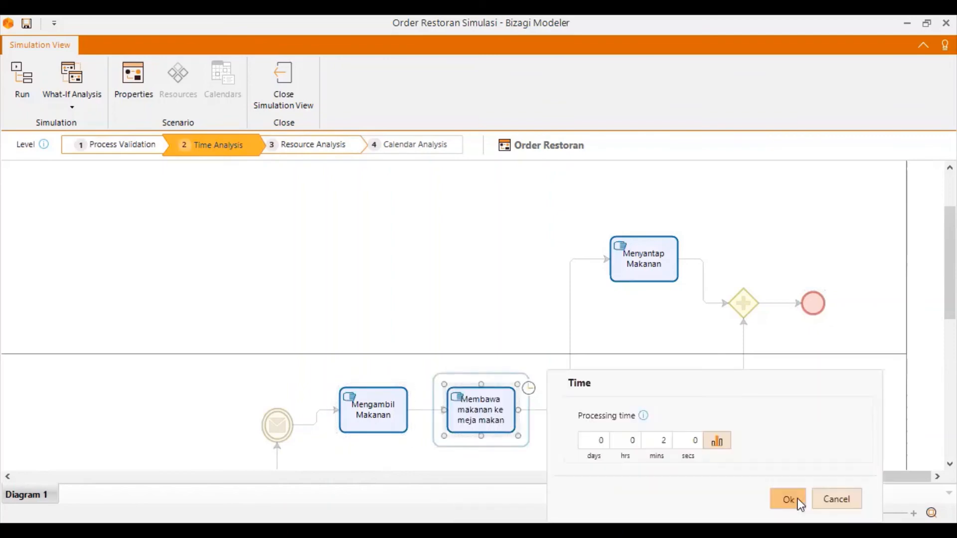
{"action": "left_click", "coordinate": [794, 499]}
Check the processing times of the Menyantap Makanan and Menekan tombol Served tasks.
{"action": "left_click", "coordinate": [668, 259]}
{"action": "left_click", "coordinate": [695, 243]}
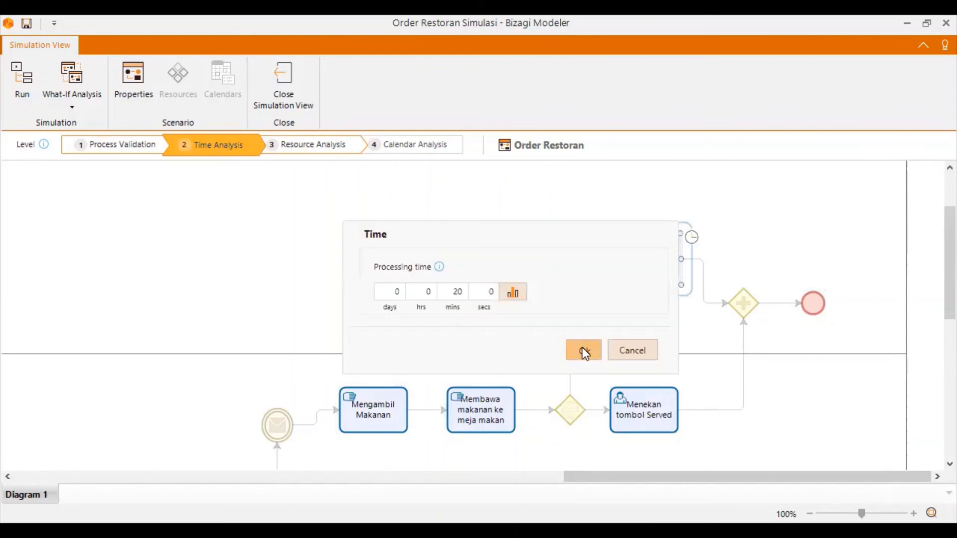
{"action": "left_click", "coordinate": [585, 354]}
{"action": "left_click", "coordinate": [670, 394]}
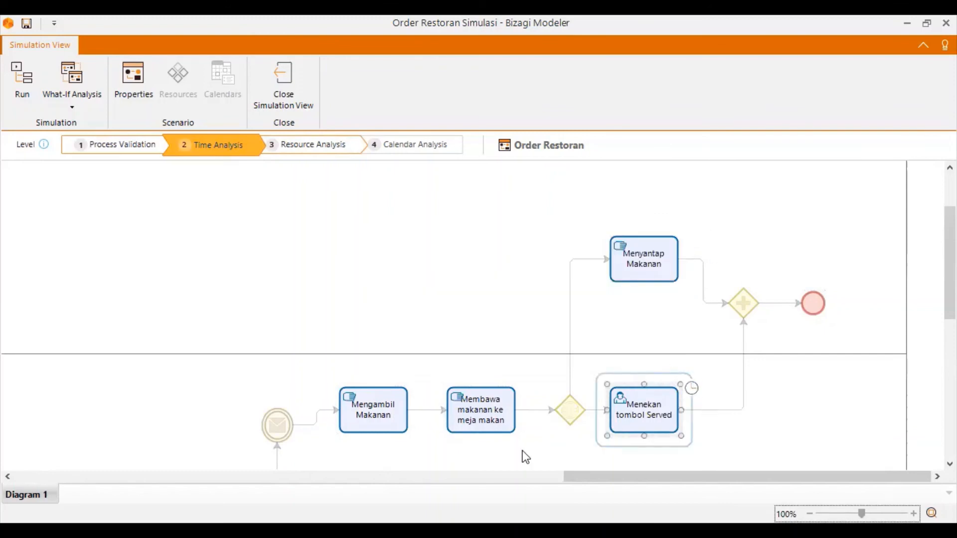
{"action": "left_click", "coordinate": [588, 504]}
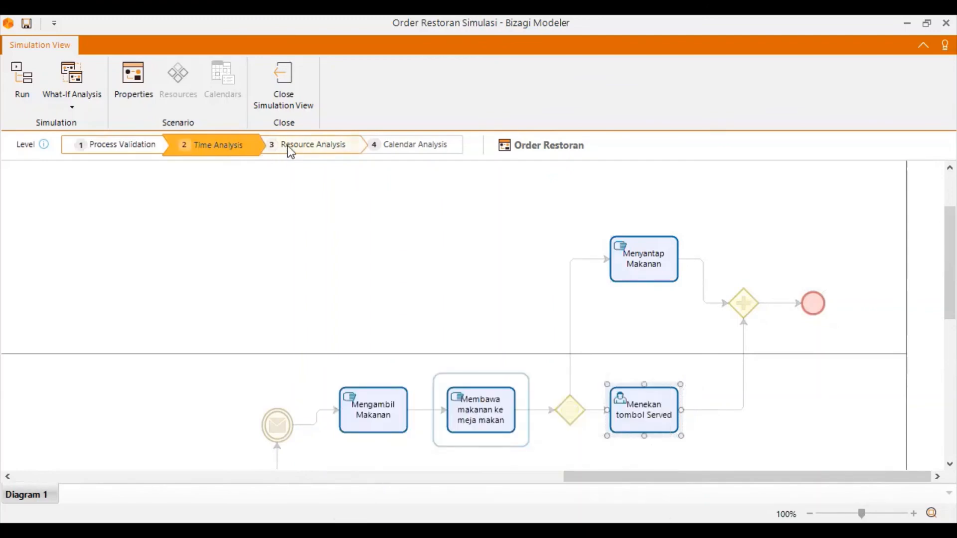
Check the resources assigned to the Menyantap Makanan and Menekan tombol Served tasks at the Resource Analysis level.
{"action": "left_click", "coordinate": [287, 150]}
{"action": "left_click", "coordinate": [639, 272]}
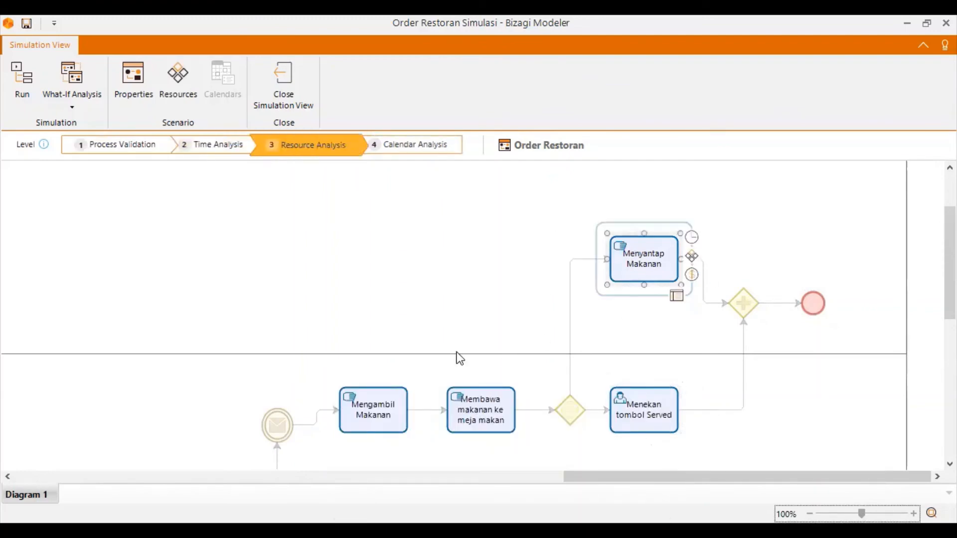
{"action": "left_click", "coordinate": [579, 480]}
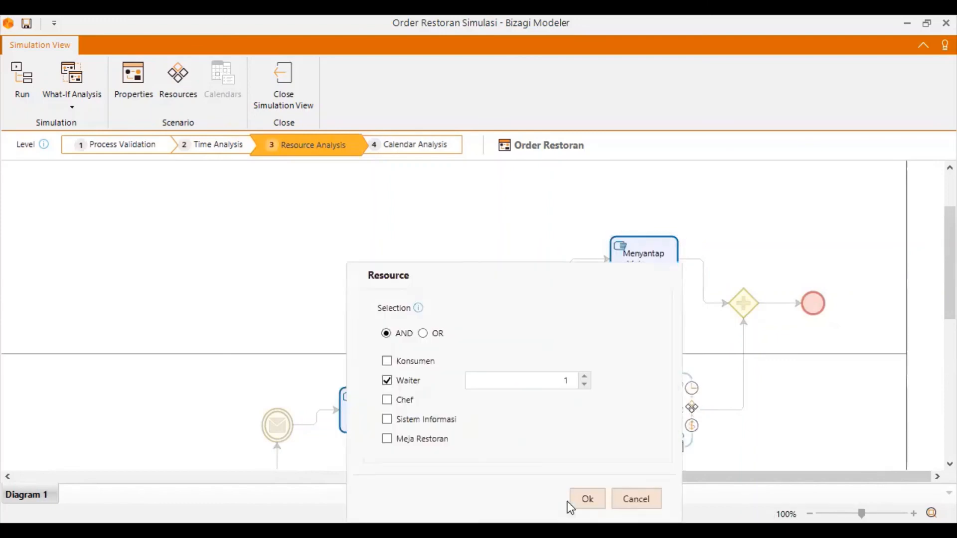
{"action": "left_click", "coordinate": [582, 501]}
Check the resources assigned to the Membawa makanan ke meja makan and Mengambil Makanan tasks.
{"action": "left_click", "coordinate": [465, 407]}
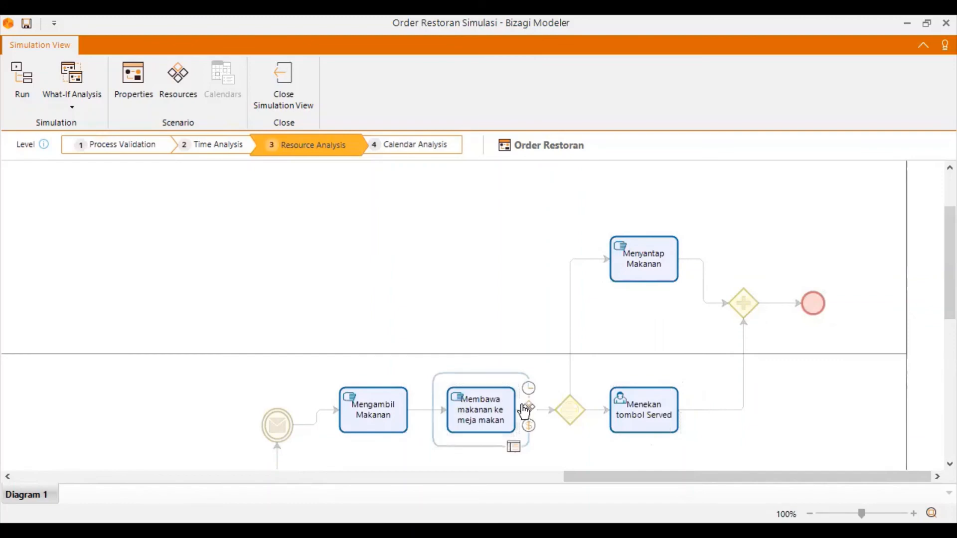
{"action": "left_click", "coordinate": [529, 408]}
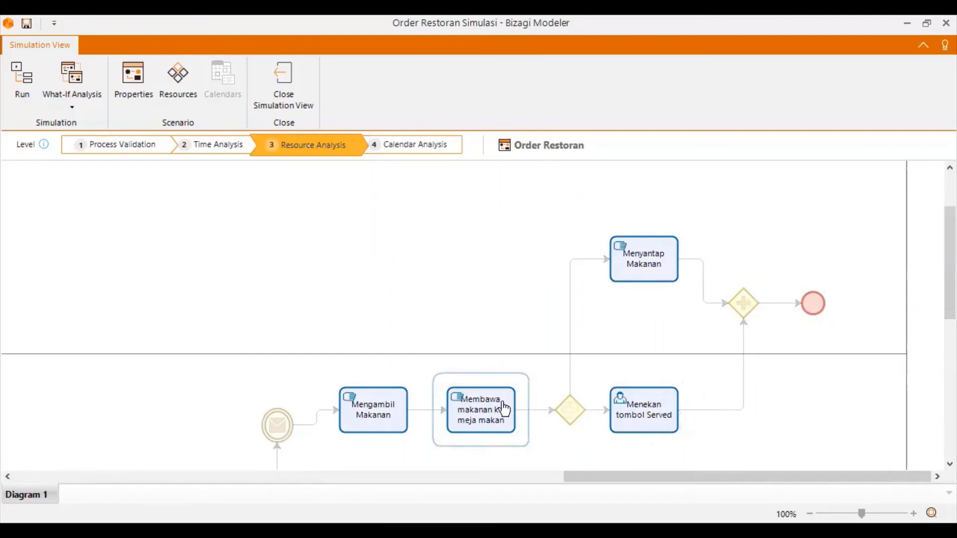
{"action": "left_click", "coordinate": [504, 410]}
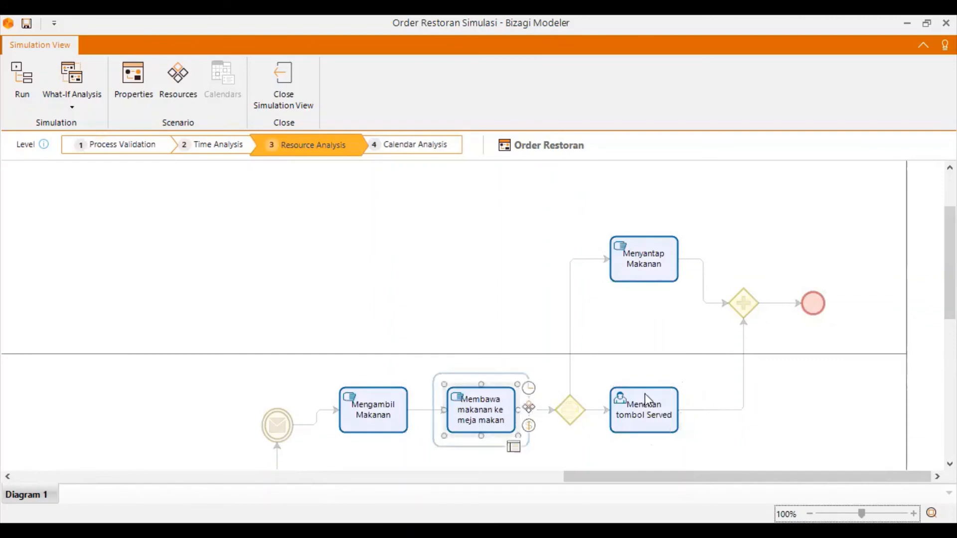
{"action": "left_click", "coordinate": [529, 409]}
{"action": "left_click", "coordinate": [776, 502]}
{"action": "left_click", "coordinate": [385, 413]}
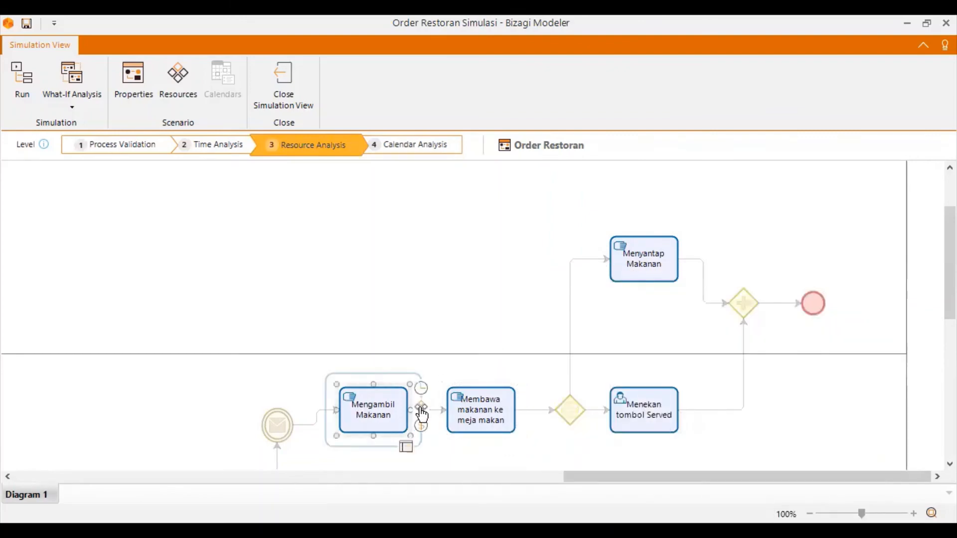
{"action": "left_click", "coordinate": [421, 407]}
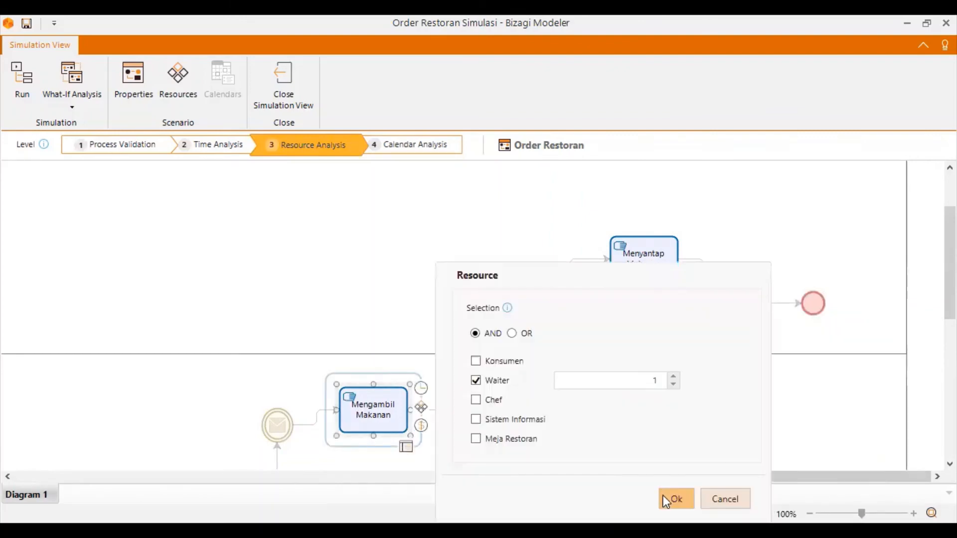
{"action": "left_click", "coordinate": [662, 495]}
Assign 1 Sistem Informasi as the resource of the Mengirim notifikasi task.
{"action": "scroll", "coordinate": [292, 305], "scroll_direction": "down", "scroll_amount": 3}
{"action": "left_click", "coordinate": [299, 333]}
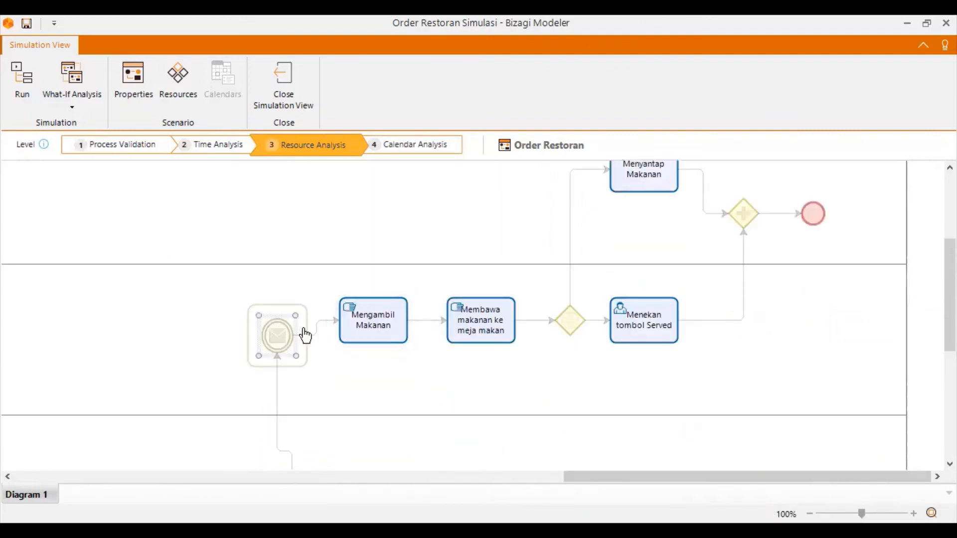
{"action": "scroll", "coordinate": [333, 367], "scroll_direction": "down", "scroll_amount": 3}
{"action": "left_click", "coordinate": [310, 406]}
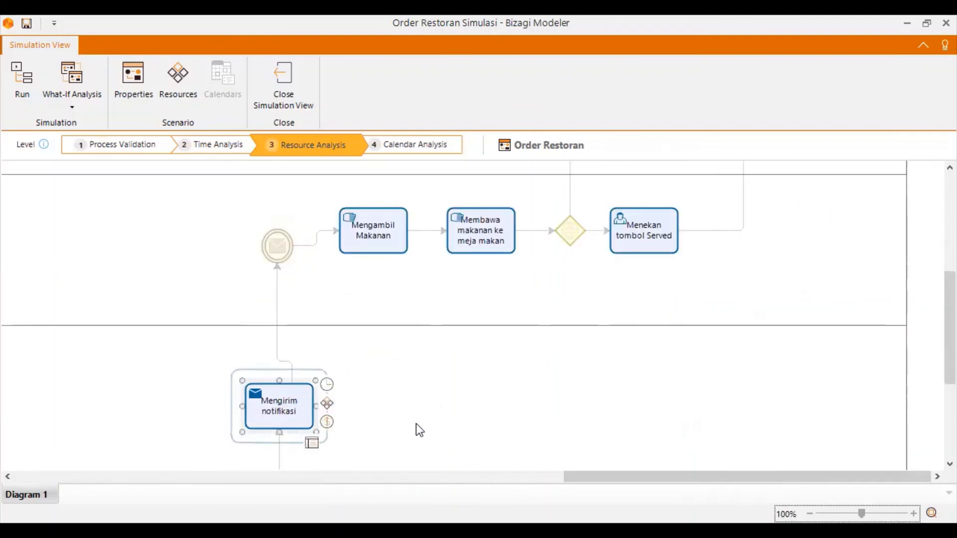
{"action": "left_click", "coordinate": [397, 420]}
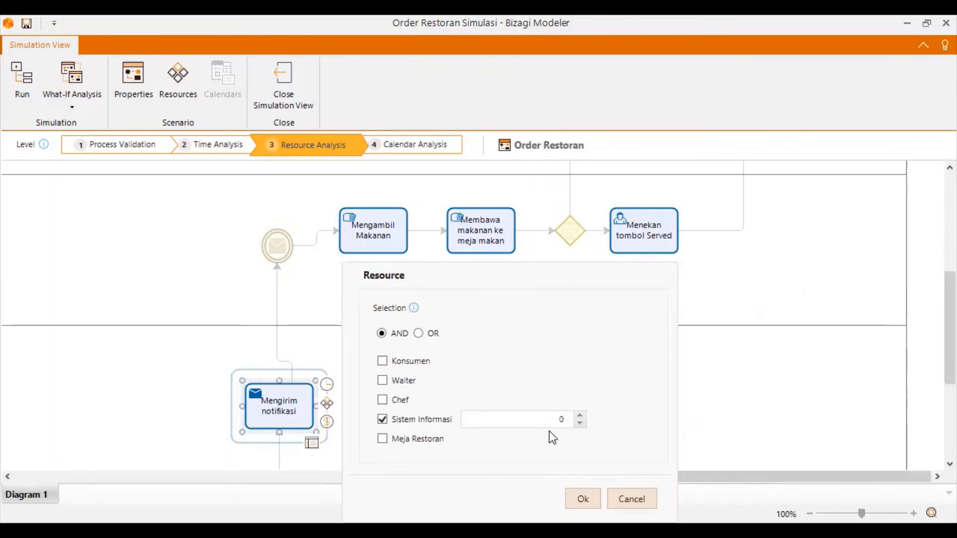
{"action": "type", "text": "1"}
{"action": "left_click", "coordinate": [576, 495]}
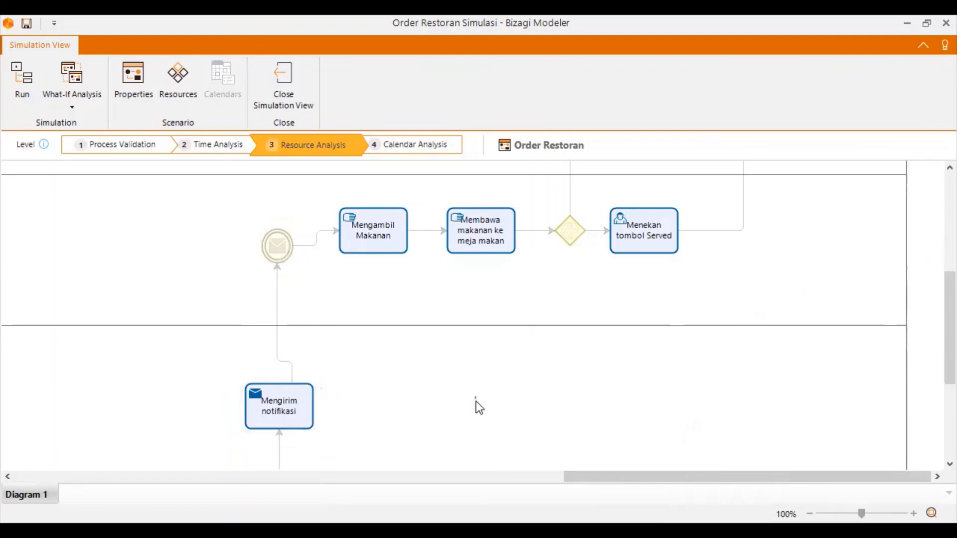
Assign 1 Chef as the resource of the Menekan tombol ready task.
{"action": "scroll", "coordinate": [479, 413], "scroll_direction": "down", "scroll_amount": 3}
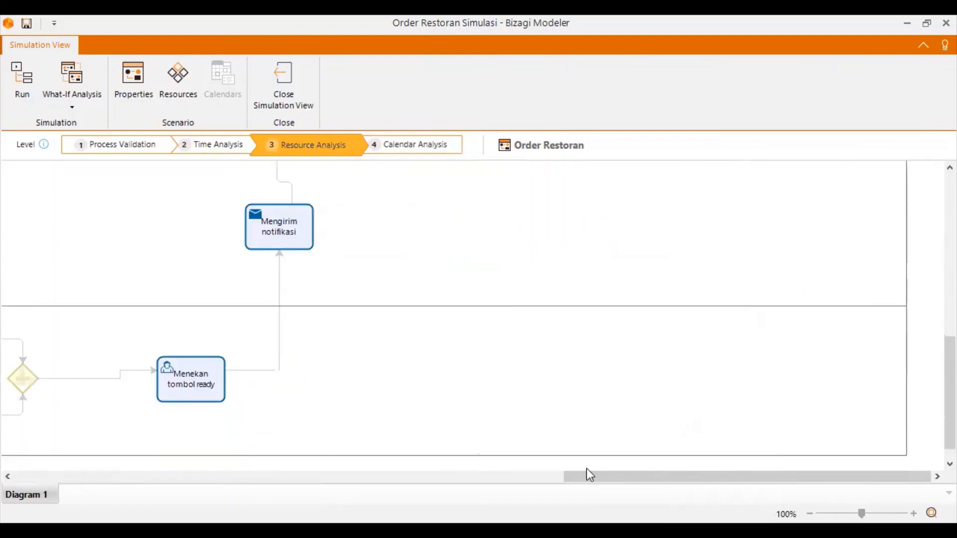
{"action": "scroll", "coordinate": [590, 476], "scroll_direction": "left", "scroll_amount": 5}
{"action": "left_click", "coordinate": [627, 391]}
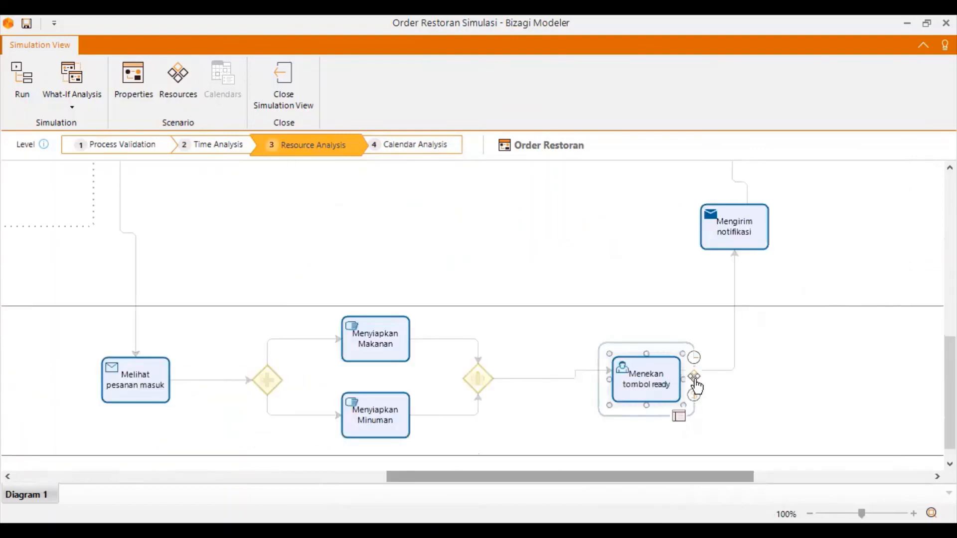
{"action": "left_click", "coordinate": [587, 394]}
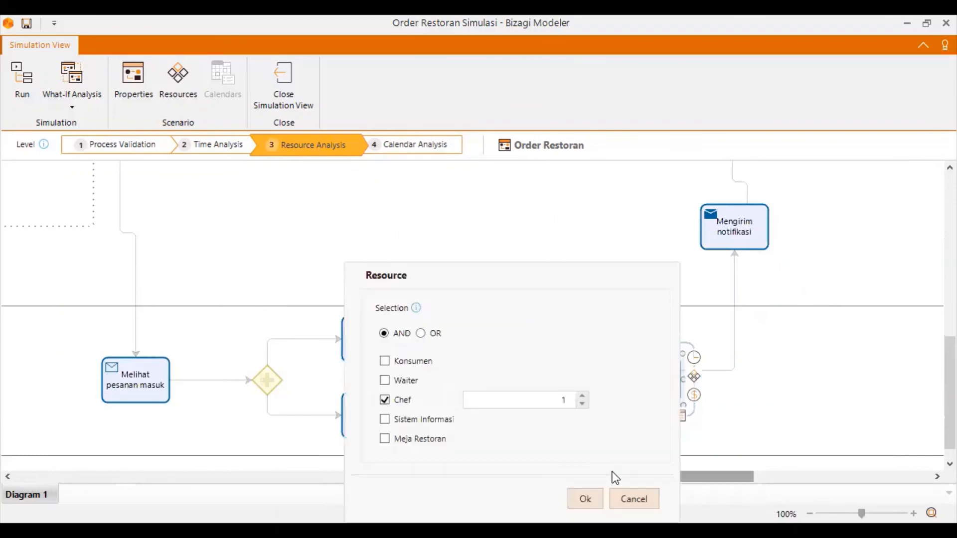
{"action": "left_click", "coordinate": [586, 499]}
Switch to the Process Validation level and confirm the maximum arrival count of the Datang ke Restoran start event.
{"action": "left_click_drag", "start_coordinate": [591, 477], "coordinate": [209, 445]}
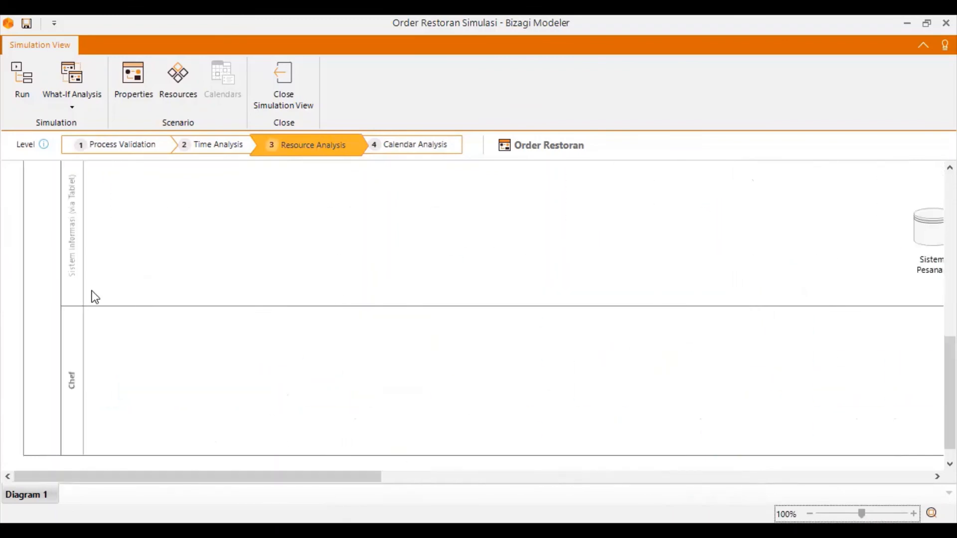
{"action": "scroll", "coordinate": [114, 294], "scroll_direction": "up", "scroll_amount": 10}
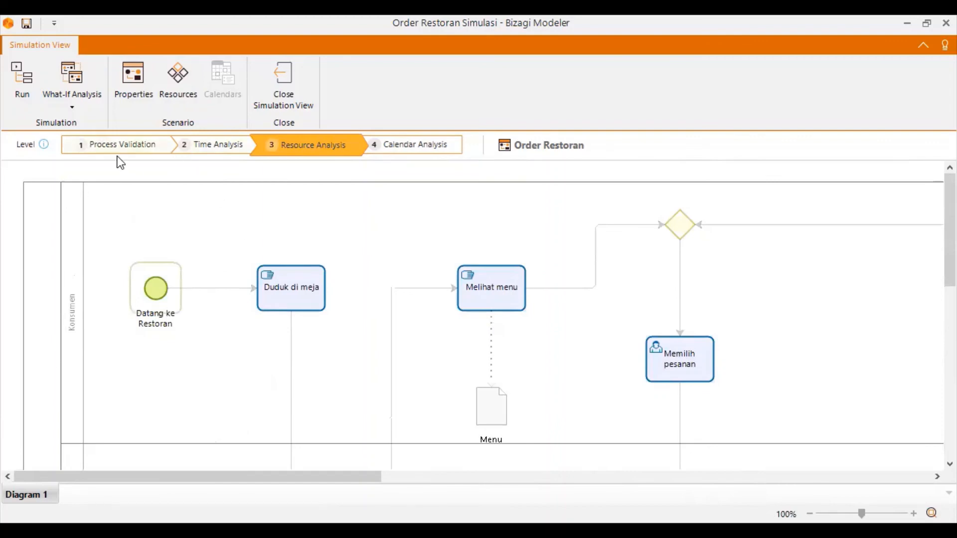
{"action": "left_click", "coordinate": [144, 151]}
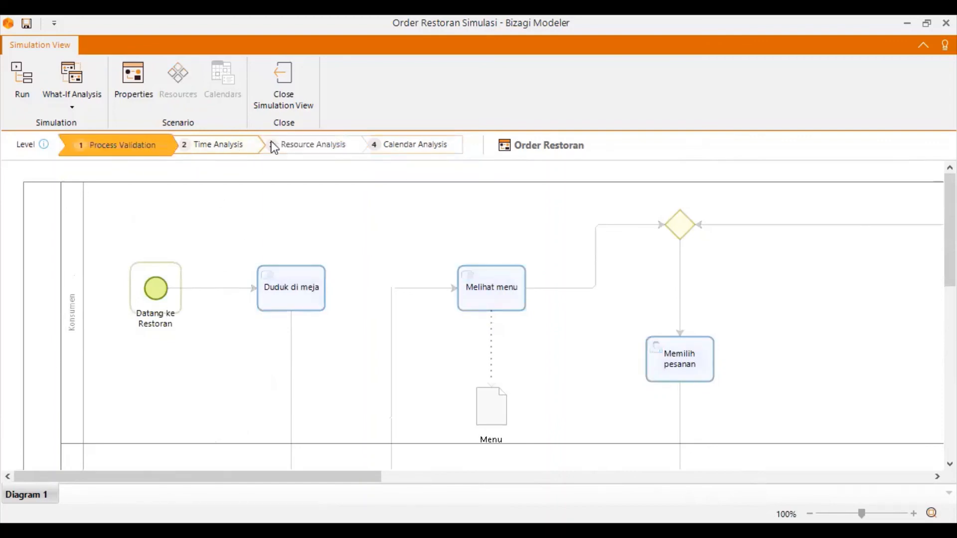
{"action": "left_click", "coordinate": [226, 147]}
{"action": "left_click", "coordinate": [131, 153]}
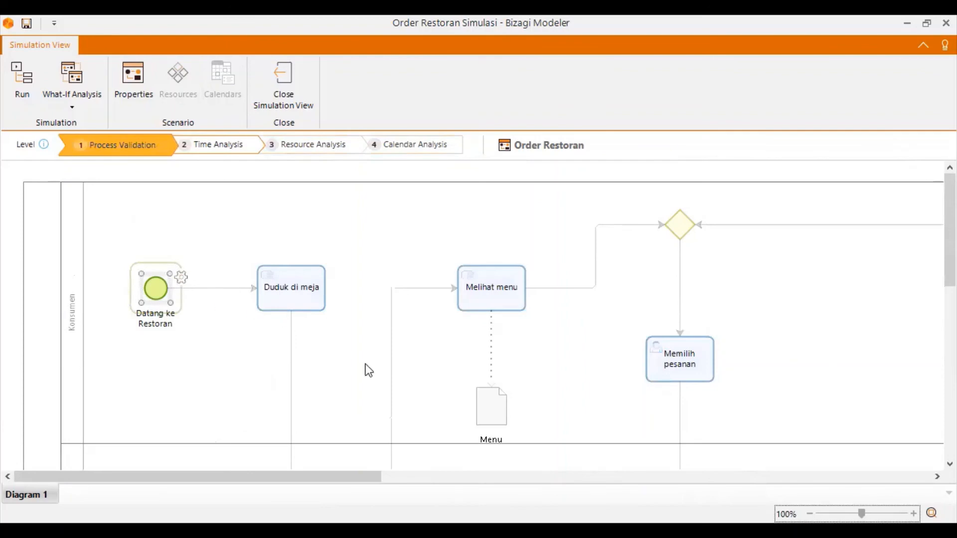
{"action": "left_click", "coordinate": [316, 337]}
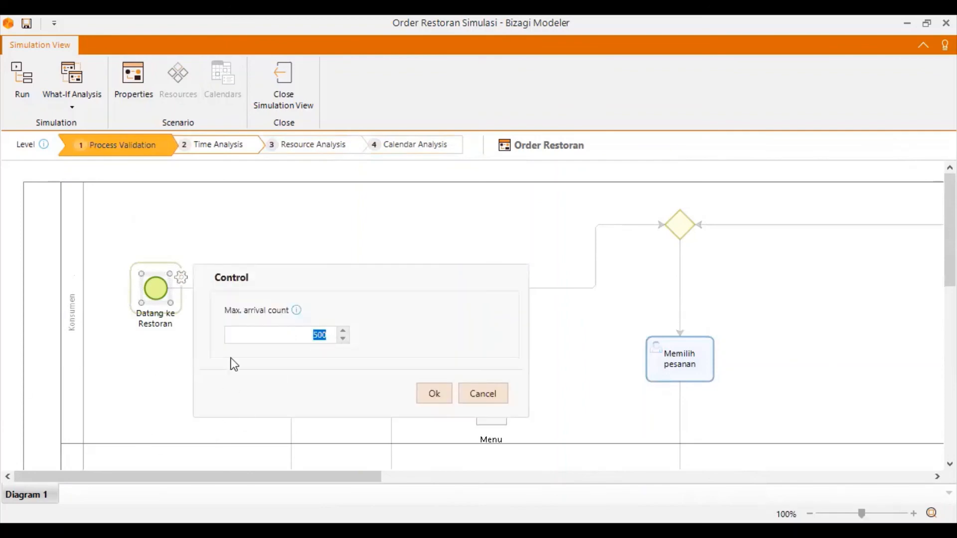
{"action": "left_click", "coordinate": [437, 393]}
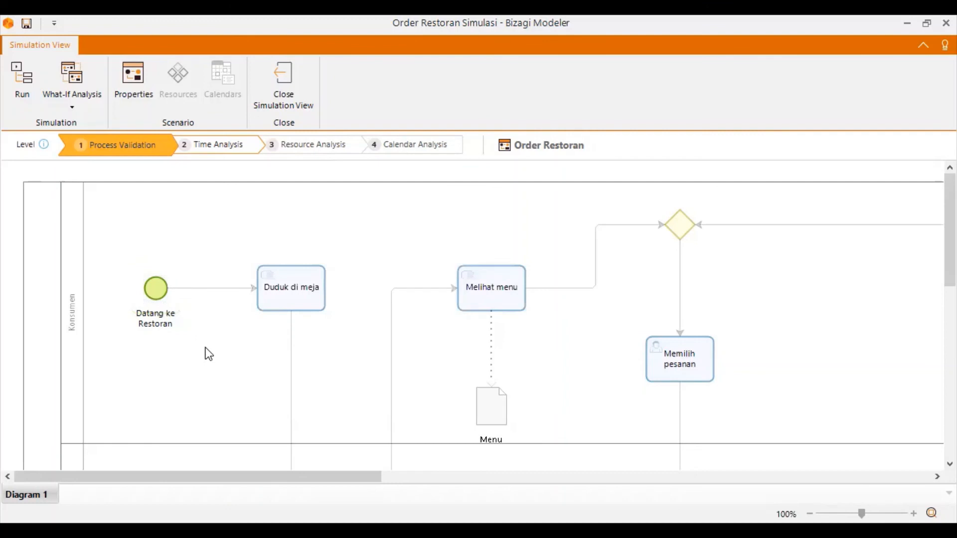
Start the Order Restoran process simulation at the Process Validation level.
{"action": "left_click", "coordinate": [35, 84]}
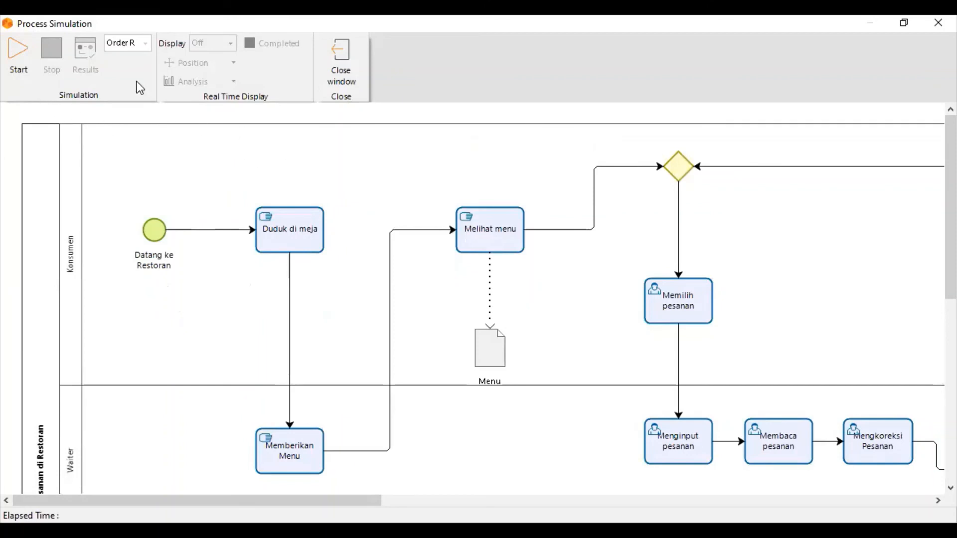
{"action": "left_click", "coordinate": [31, 80]}
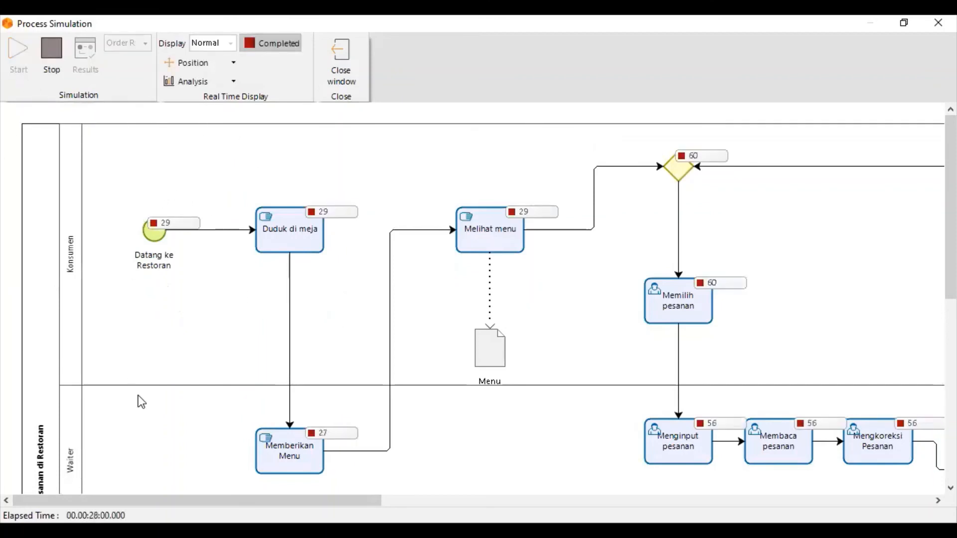
Follow the completed instance counts through the diagram up to the end event, and open the simulation results.
{"action": "scroll", "coordinate": [145, 389], "scroll_direction": "down", "scroll_amount": 2}
{"action": "scroll", "coordinate": [202, 339], "scroll_direction": "down", "scroll_amount": 1, "text": "ctrl"}
{"action": "scroll", "coordinate": [200, 340], "scroll_direction": "down", "scroll_amount": 1, "text": "ctrl"}
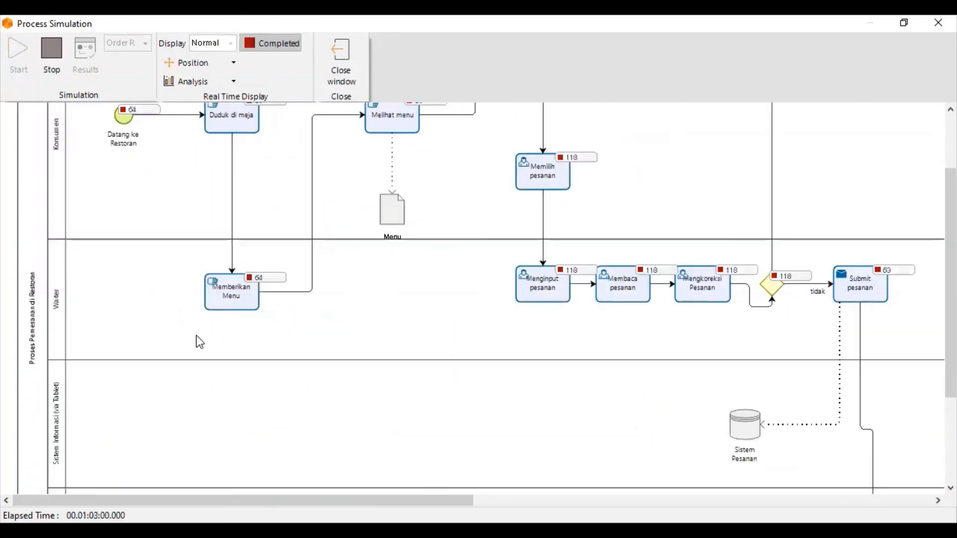
{"action": "scroll", "coordinate": [193, 342], "scroll_direction": "up", "scroll_amount": 2}
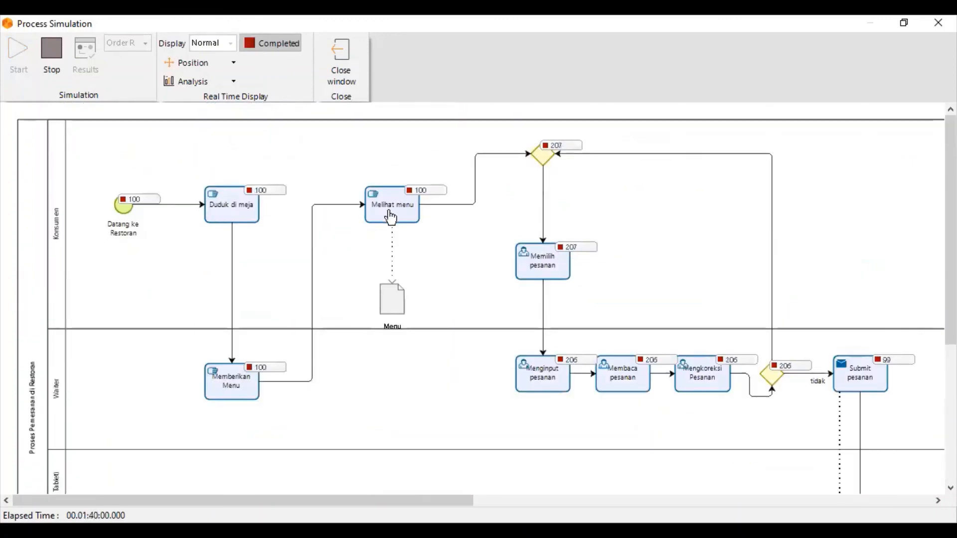
{"action": "left_click_drag", "start_coordinate": [381, 502], "coordinate": [558, 500]}
{"action": "scroll", "coordinate": [608, 419], "scroll_direction": "down", "scroll_amount": 5}
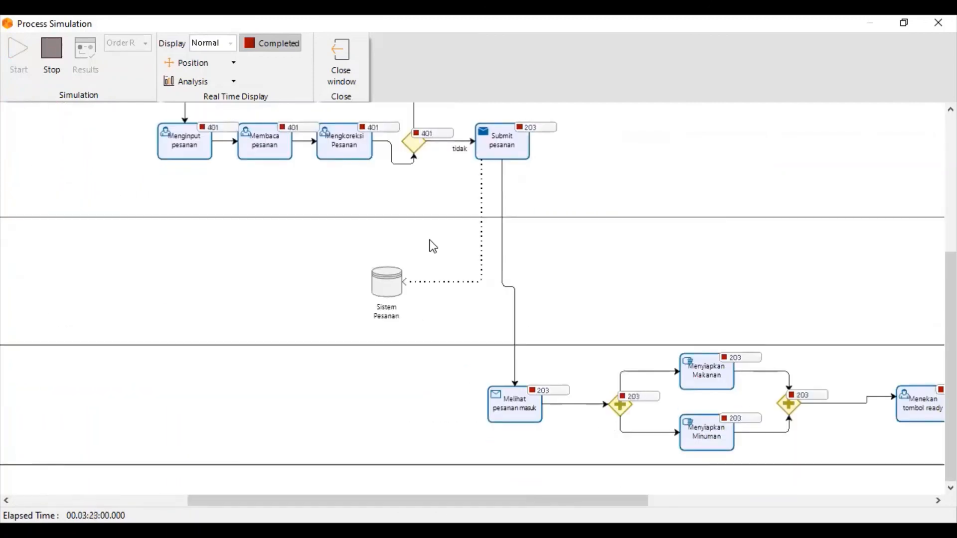
{"action": "left_click_drag", "start_coordinate": [501, 503], "coordinate": [764, 479]}
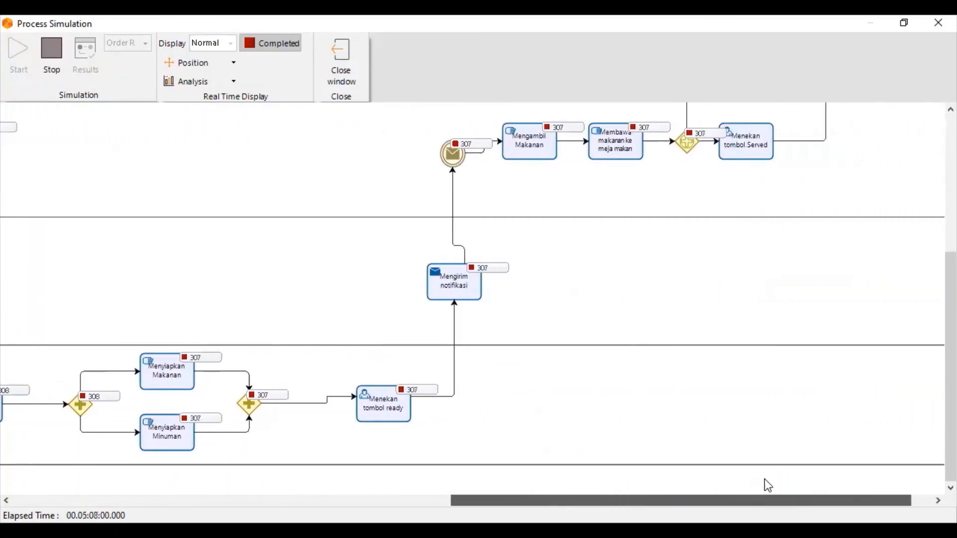
{"action": "scroll", "coordinate": [707, 409], "scroll_direction": "up", "scroll_amount": 5}
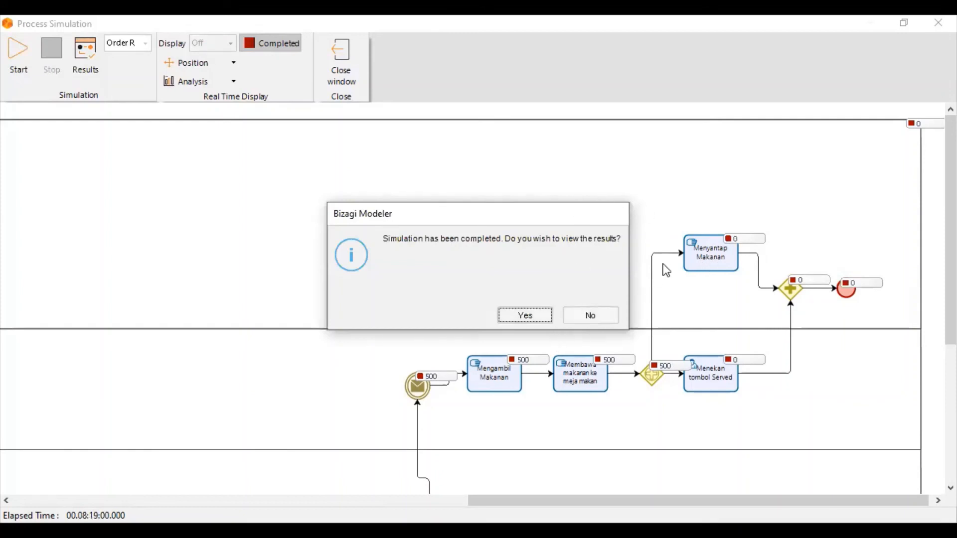
{"action": "left_click", "coordinate": [524, 317]}
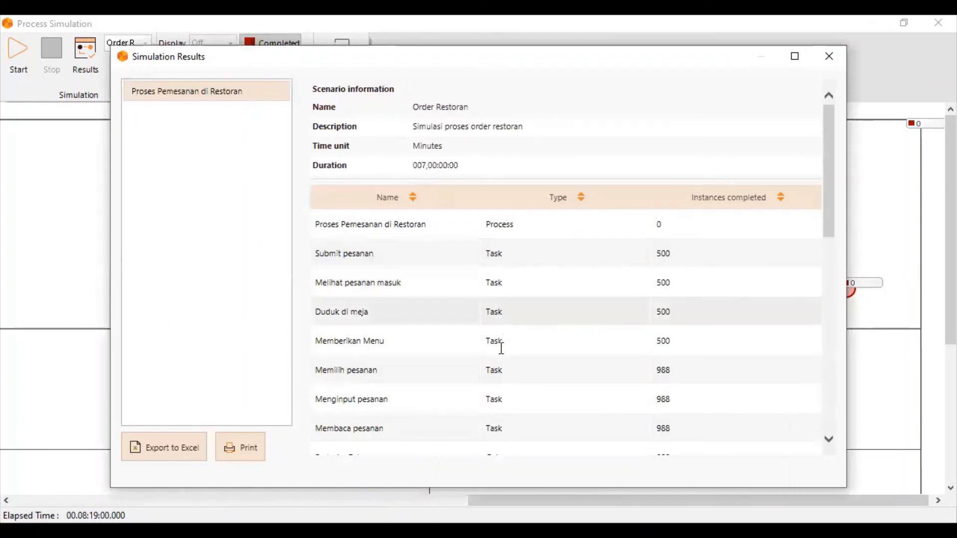
Review the Process Validation simulation results and the counts at the diagram's start, and close the simulation window.
{"action": "scroll", "coordinate": [495, 397], "scroll_direction": "down", "scroll_amount": 5}
{"action": "scroll", "coordinate": [495, 402], "scroll_direction": "up", "scroll_amount": 6}
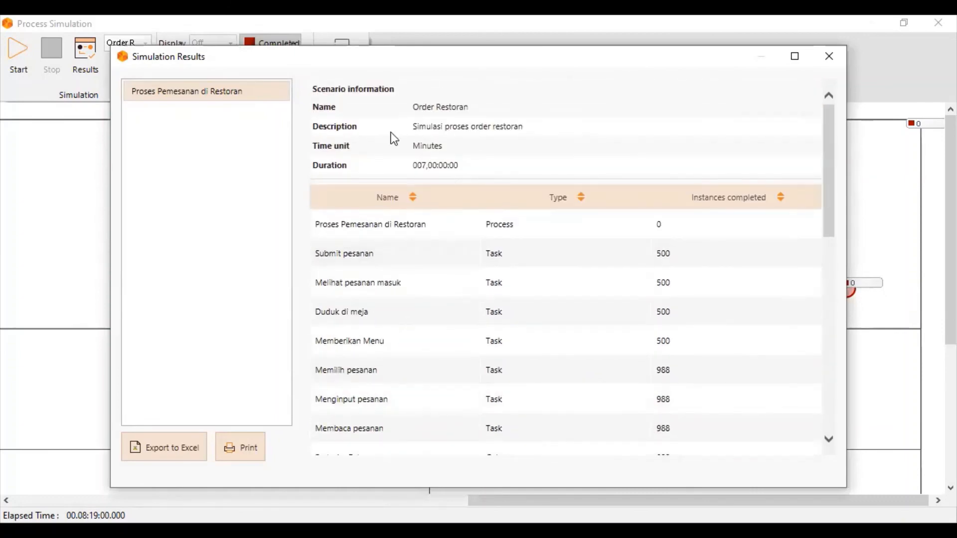
{"action": "left_click", "coordinate": [828, 55]}
{"action": "left_click_drag", "start_coordinate": [518, 503], "coordinate": [69, 502]}
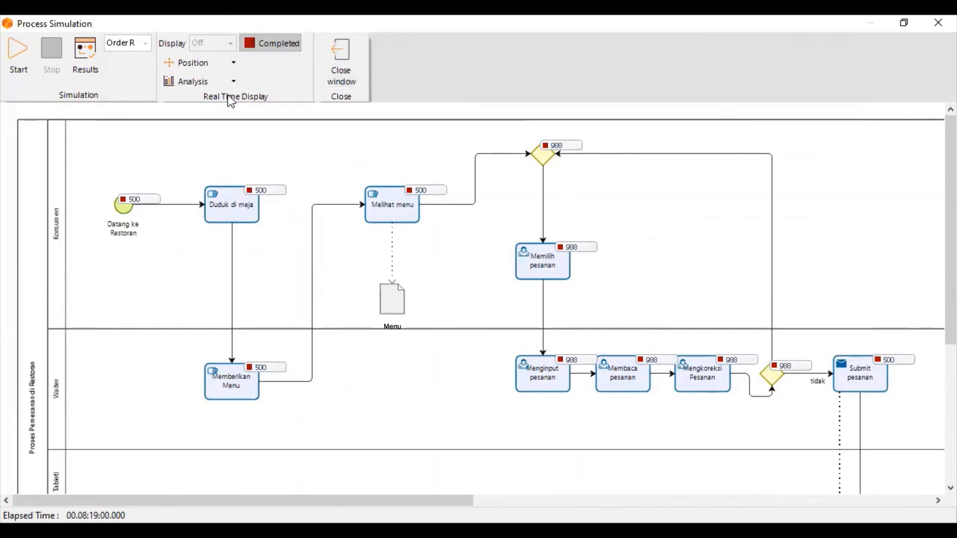
{"action": "left_click", "coordinate": [350, 81]}
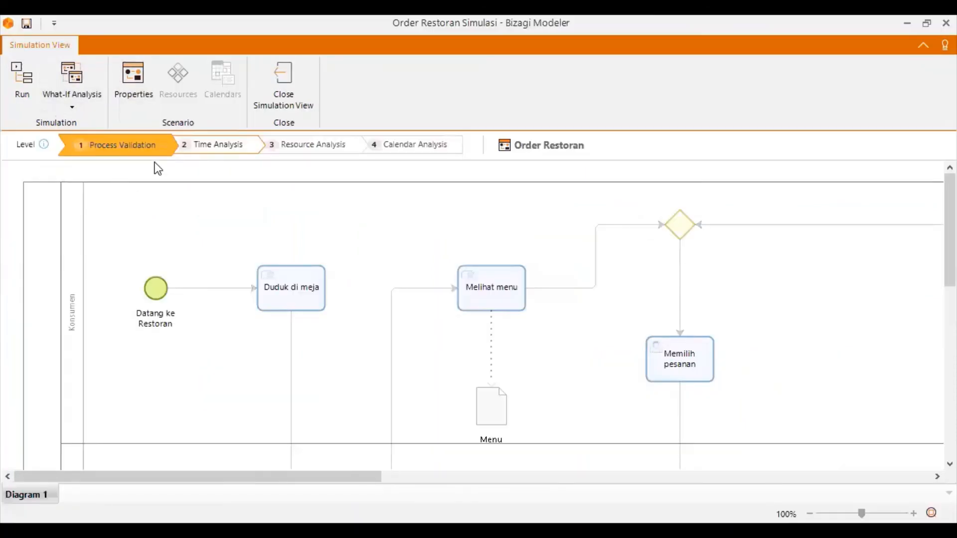
Switch to the Resource Analysis level and set the available quantity of the Konsumen resource to 5.
{"action": "left_click", "coordinate": [201, 150]}
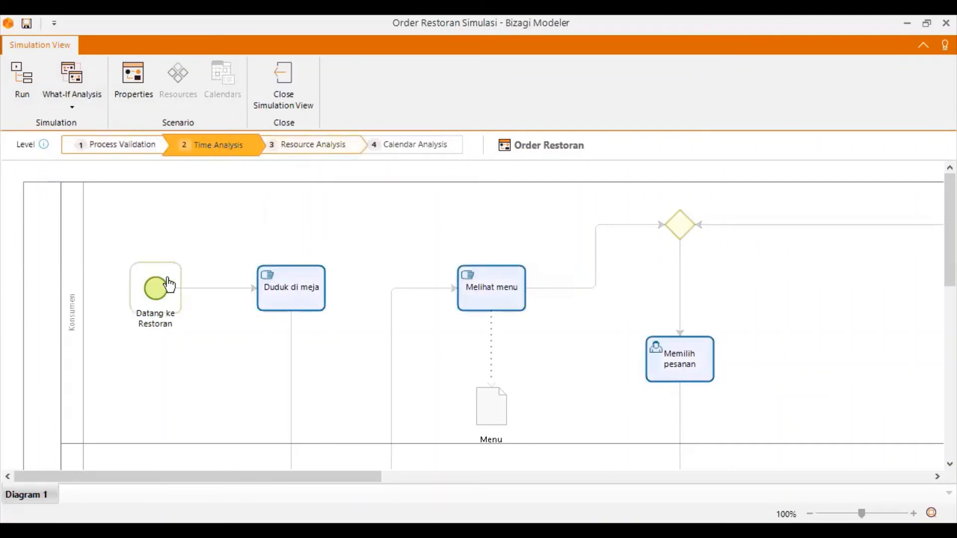
{"action": "left_click", "coordinate": [353, 144]}
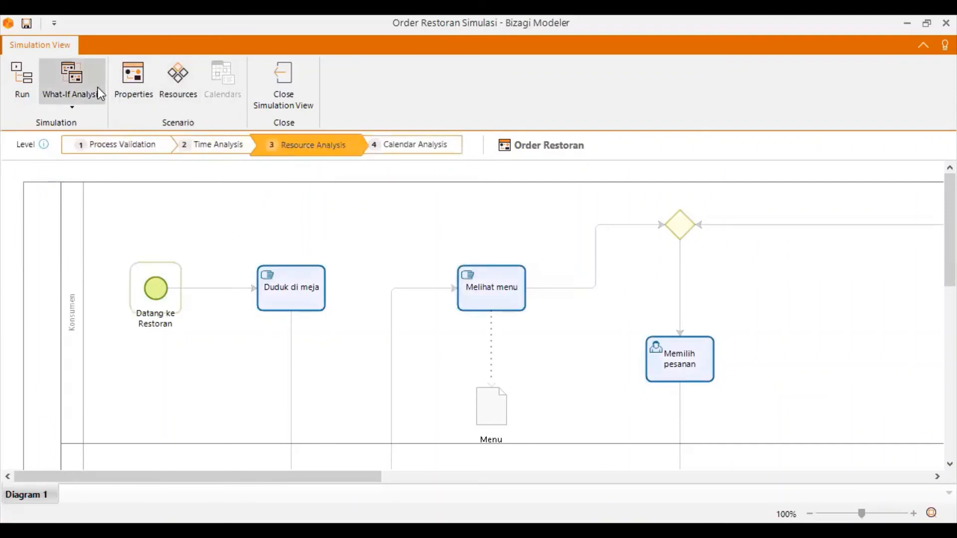
{"action": "left_click", "coordinate": [182, 69]}
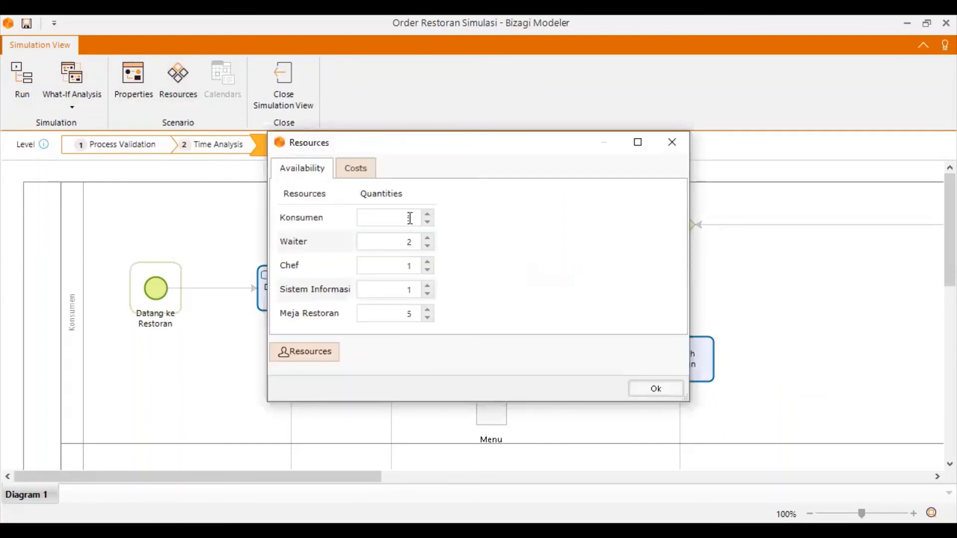
{"action": "left_click", "coordinate": [410, 219]}
{"action": "type", "text": "5"}
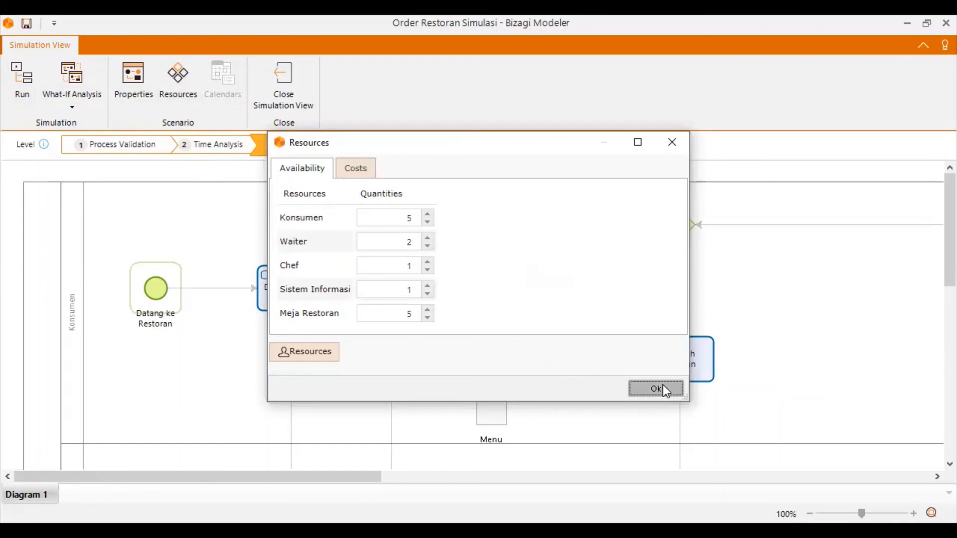
{"action": "left_click", "coordinate": [663, 385]}
Check the Kalender Normal settings at the Calendar Analysis level and keep the duration at 7 hours.
{"action": "left_click", "coordinate": [406, 146]}
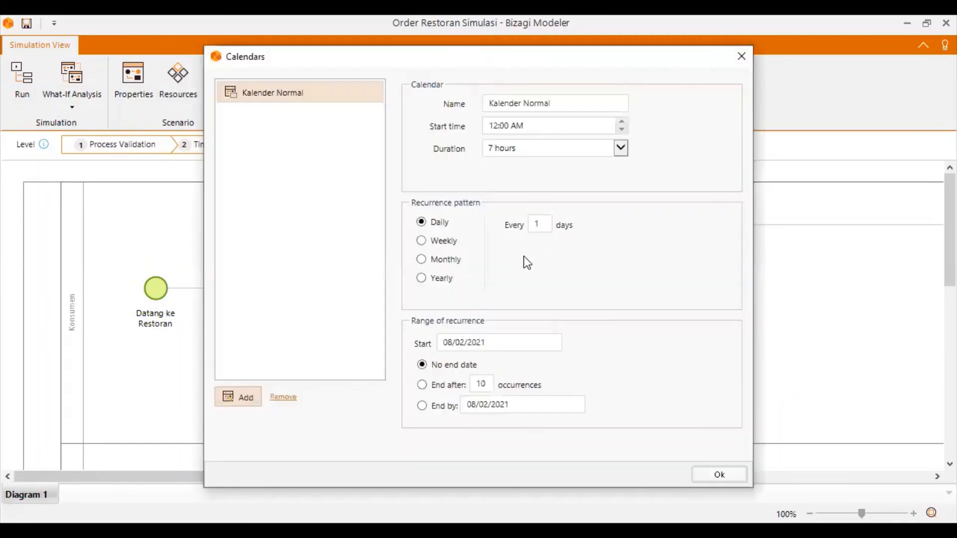
{"action": "left_click", "coordinate": [716, 479]}
{"action": "left_click", "coordinate": [619, 150]}
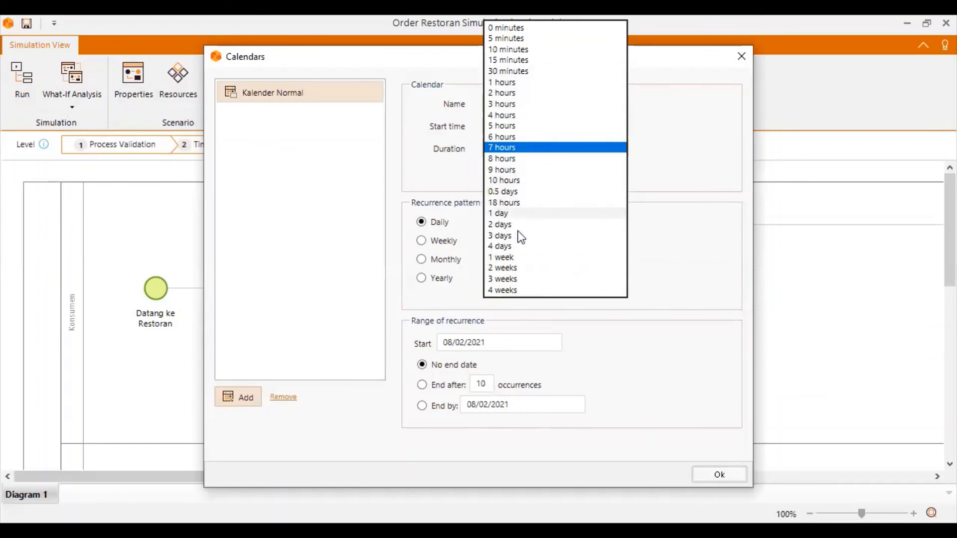
{"action": "left_click", "coordinate": [505, 147]}
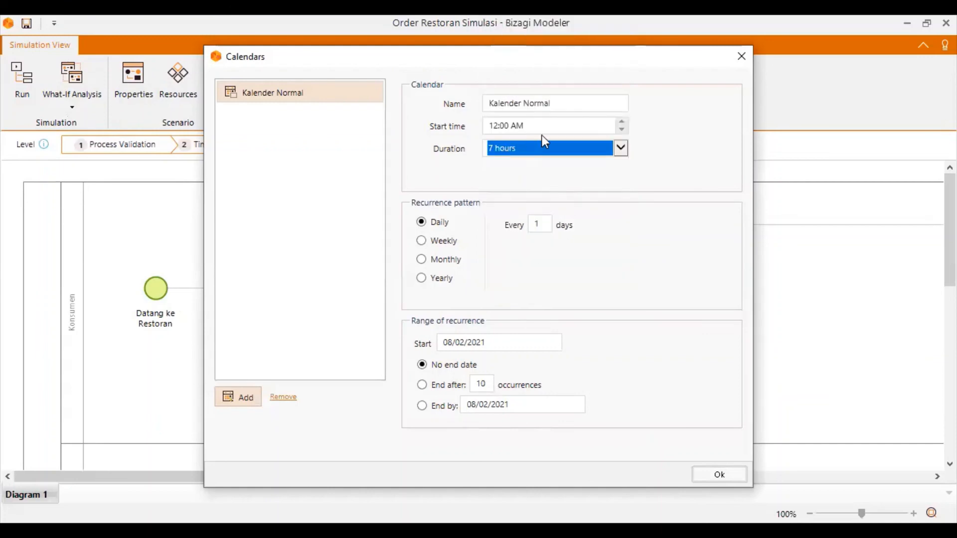
{"action": "left_click", "coordinate": [720, 475]}
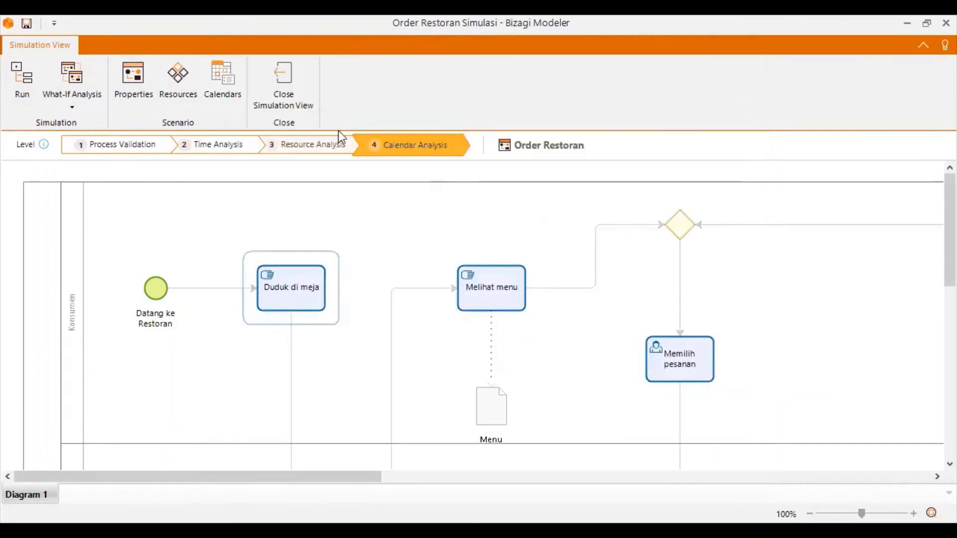
Return to the Resource Analysis level and recheck the available quantity of the Konsumen resource.
{"action": "left_click", "coordinate": [308, 156]}
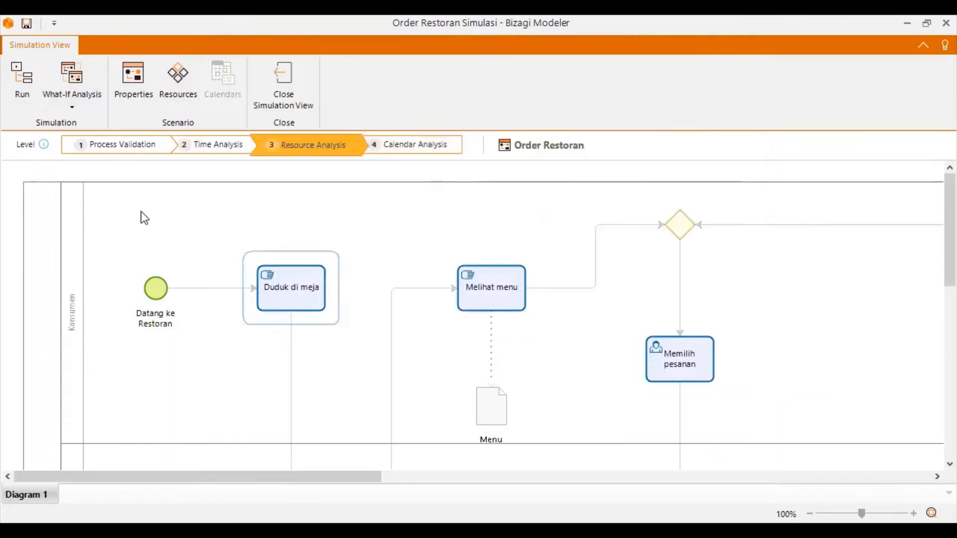
{"action": "left_click", "coordinate": [486, 432]}
{"action": "left_click", "coordinate": [297, 301]}
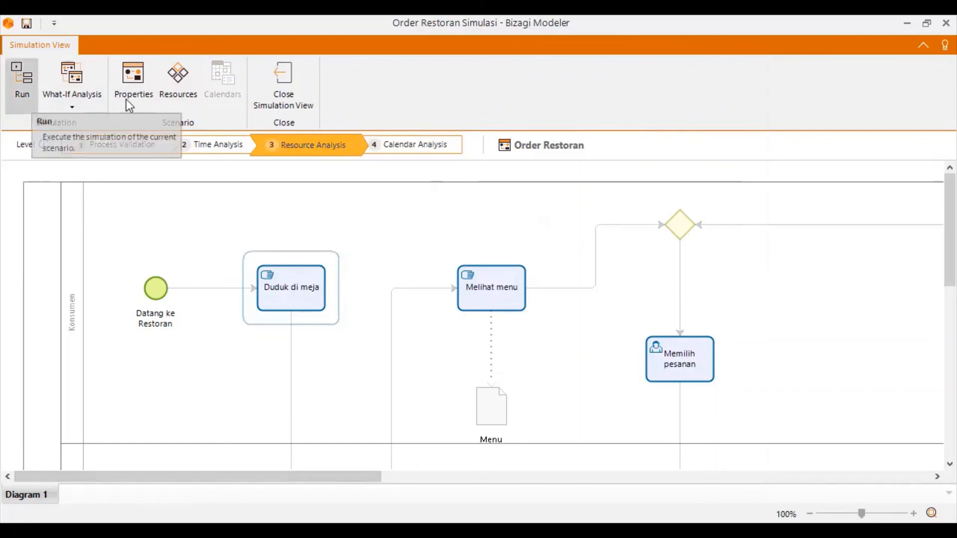
{"action": "left_click", "coordinate": [166, 80]}
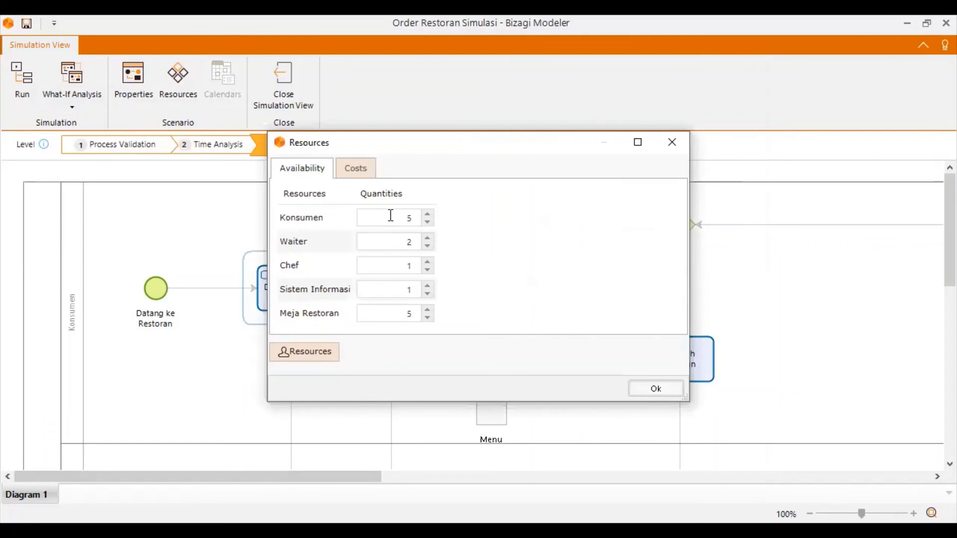
{"action": "double_click", "coordinate": [405, 217]}
{"action": "double_click", "coordinate": [392, 218]}
{"action": "left_click", "coordinate": [656, 389]}
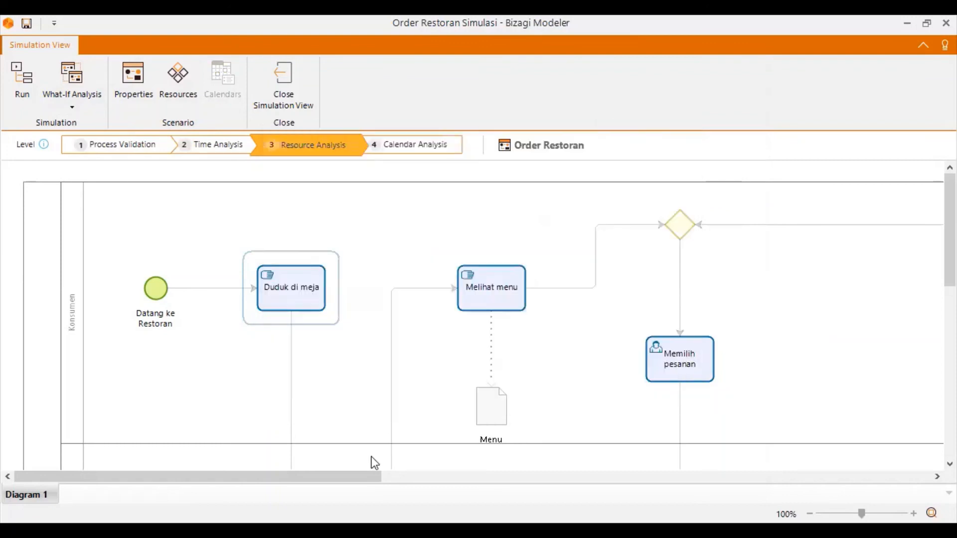
Check the wait and processing times of the Menyantap Makanan task.
{"action": "left_click", "coordinate": [735, 477]}
{"action": "left_click", "coordinate": [666, 340]}
{"action": "left_click", "coordinate": [693, 345]}
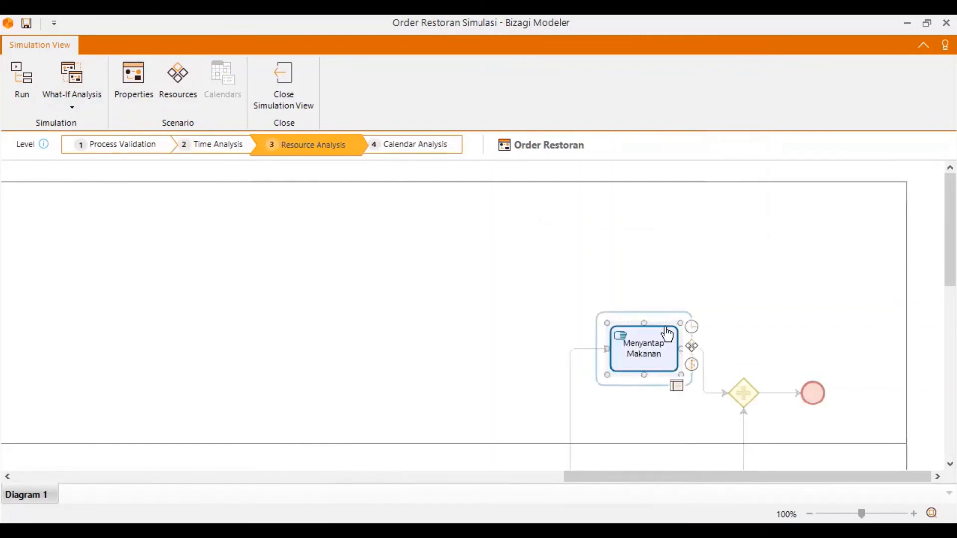
{"action": "left_click", "coordinate": [691, 329]}
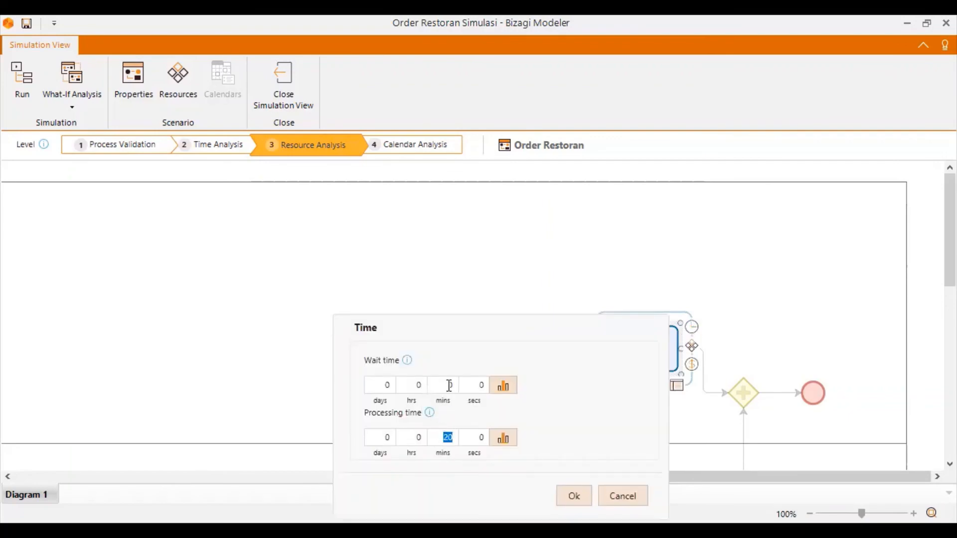
{"action": "left_click", "coordinate": [572, 497]}
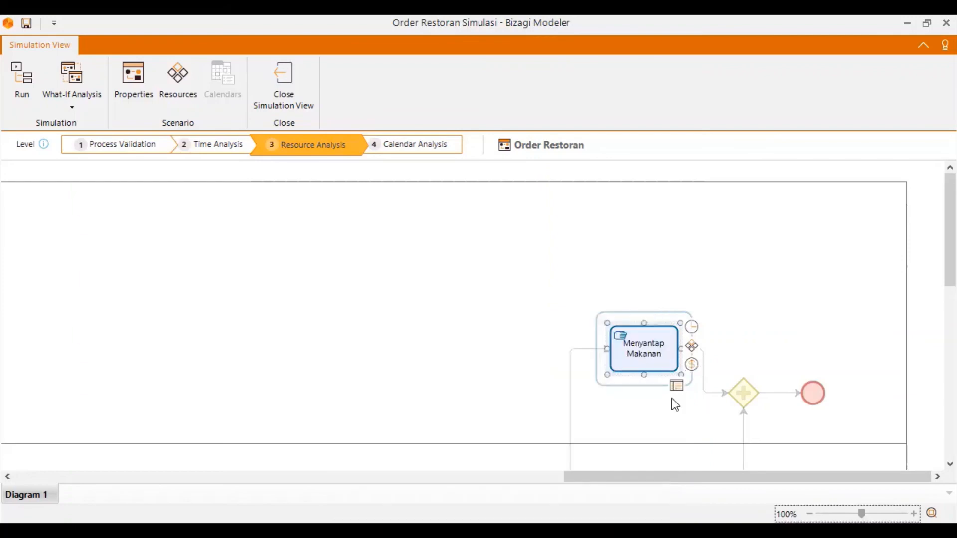
Check the resource selection among all parameters of the Menyantap Makanan task, and look over the gateway beside it.
{"action": "left_click", "coordinate": [676, 388]}
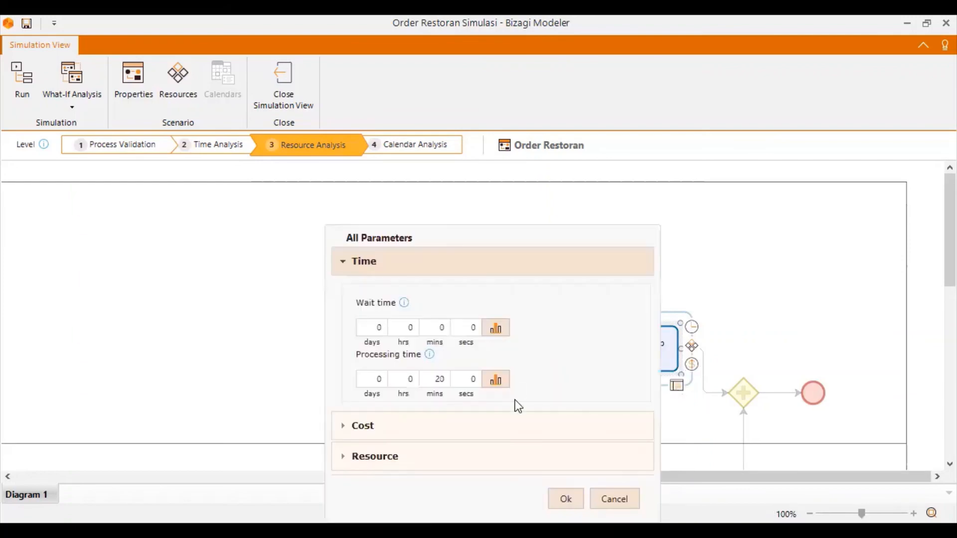
{"action": "left_click", "coordinate": [346, 464]}
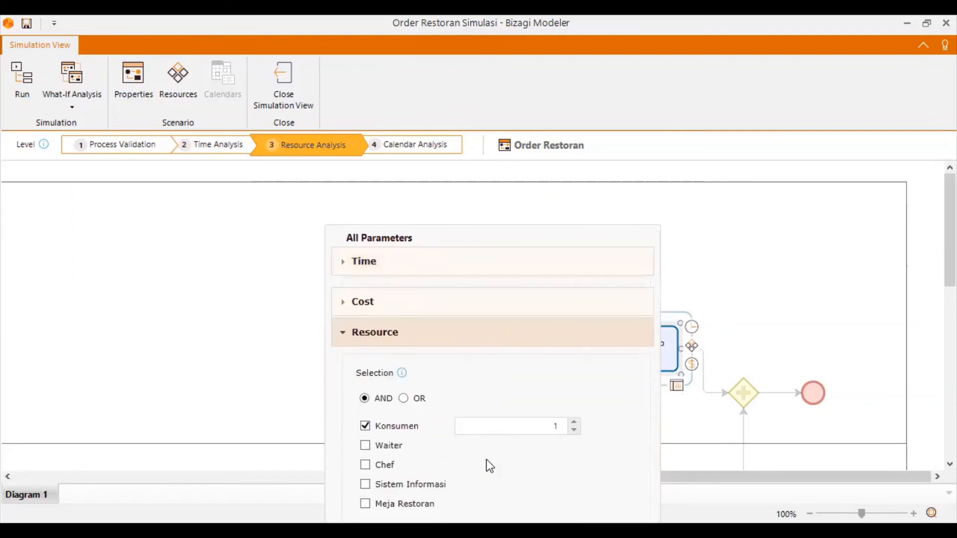
{"action": "left_click", "coordinate": [582, 505]}
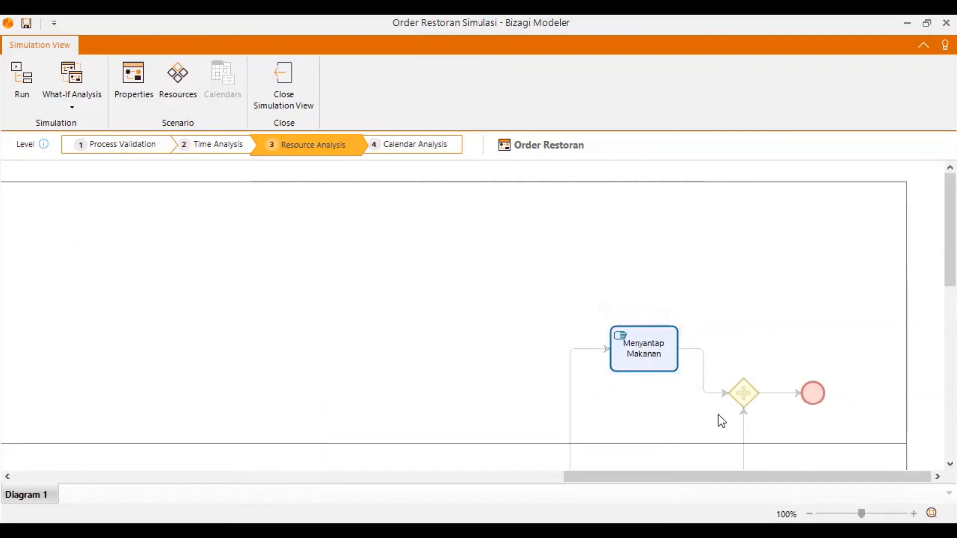
{"action": "scroll", "coordinate": [747, 428], "scroll_direction": "down", "scroll_amount": 4}
{"action": "scroll", "coordinate": [761, 423], "scroll_direction": "up", "scroll_amount": 2}
{"action": "left_click", "coordinate": [733, 309]}
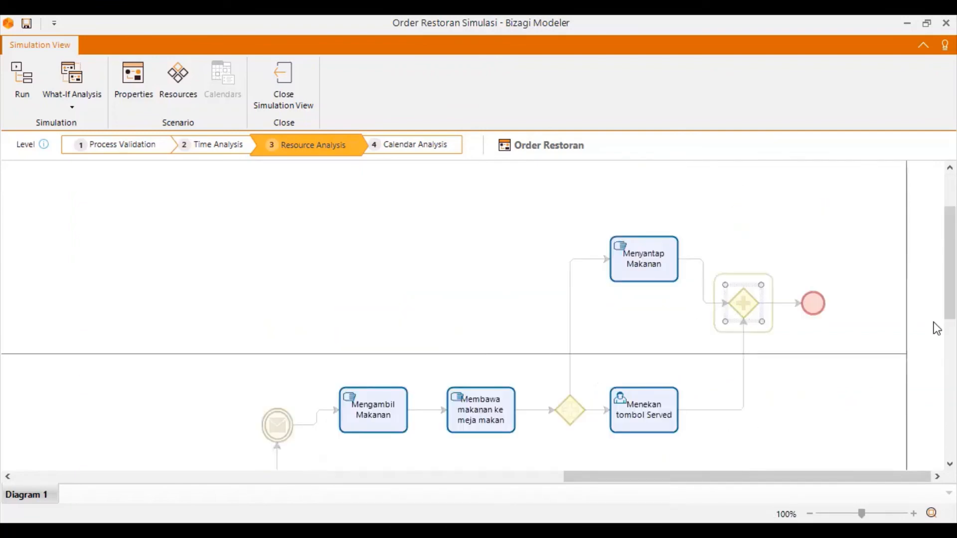
Confirm the calendar at the Calendar Analysis level, reopen the simulation view, and run the Order Restoran simulation.
{"action": "left_click", "coordinate": [423, 146]}
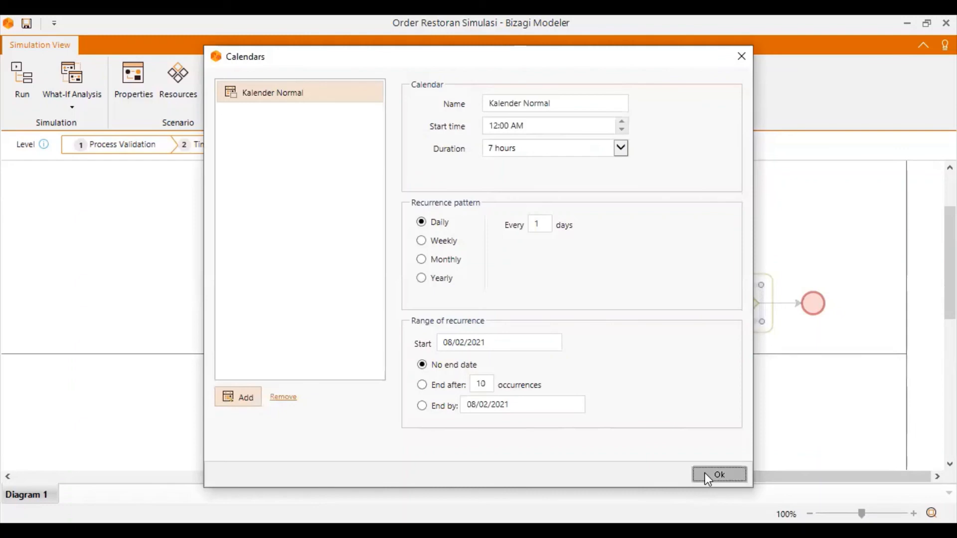
{"action": "left_click", "coordinate": [719, 474]}
{"action": "left_click", "coordinate": [284, 100]}
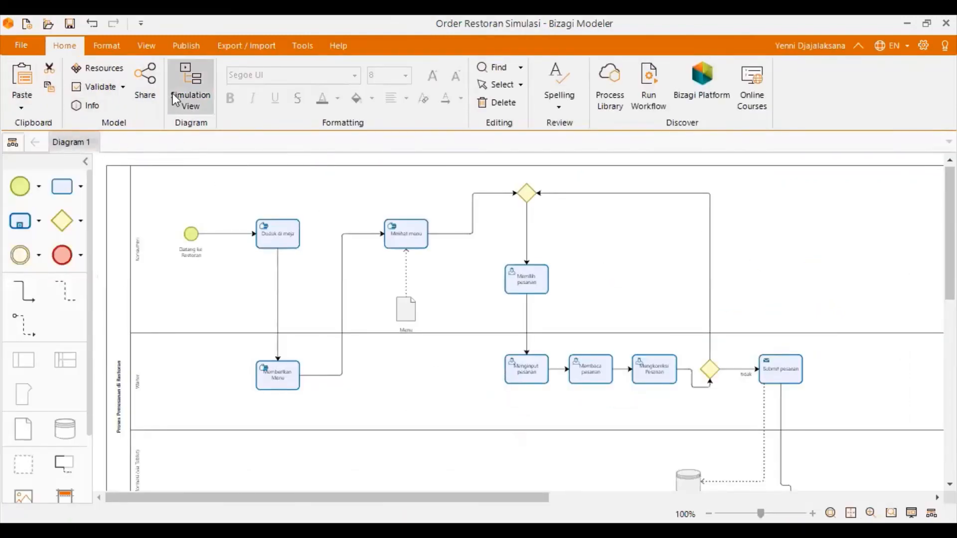
{"action": "left_click", "coordinate": [189, 89]}
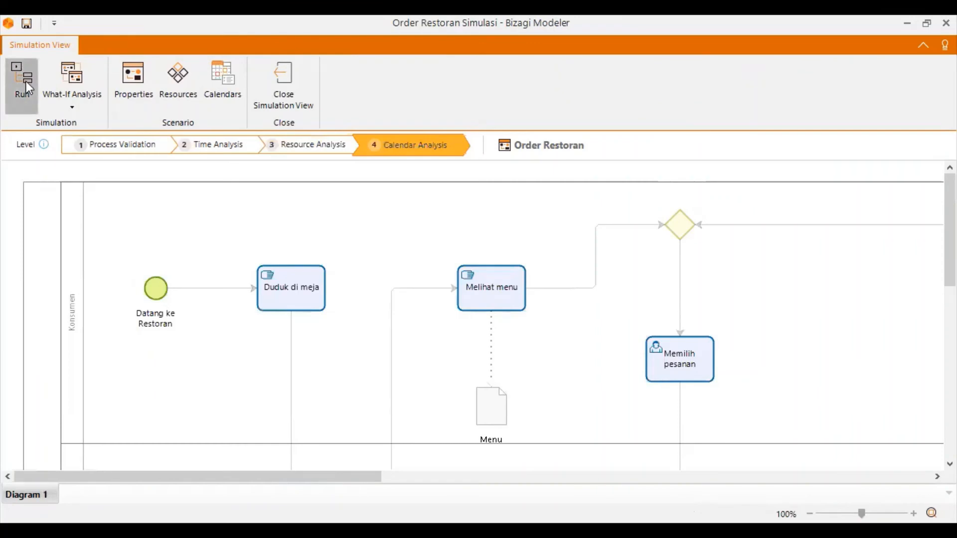
{"action": "left_click", "coordinate": [28, 88]}
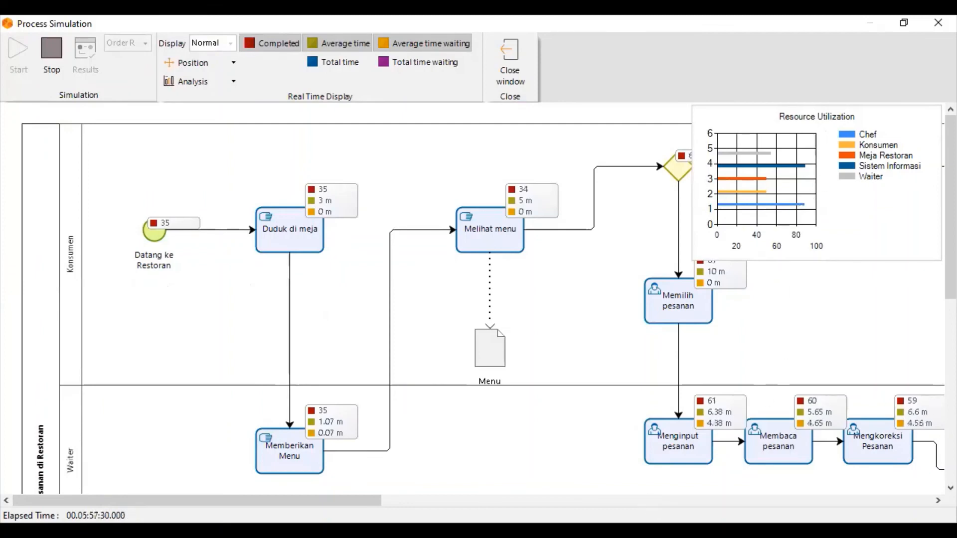
Examine the completed counts and average waiting times of the serving and kitchen tasks in the running simulation.
{"action": "left_click_drag", "start_coordinate": [379, 500], "coordinate": [935, 502]}
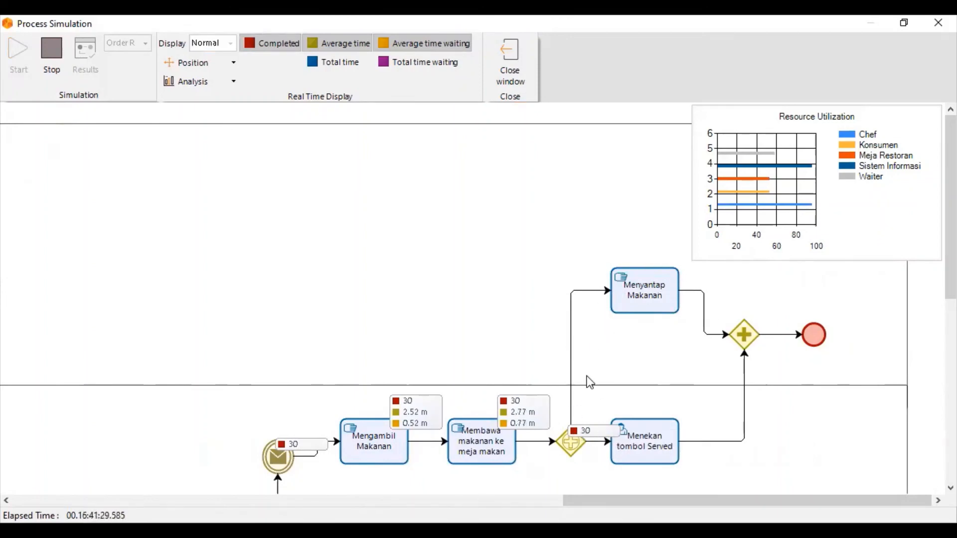
{"action": "left_click_drag", "start_coordinate": [593, 501], "coordinate": [414, 458]}
{"action": "scroll", "coordinate": [380, 418], "scroll_direction": "down", "scroll_amount": 5}
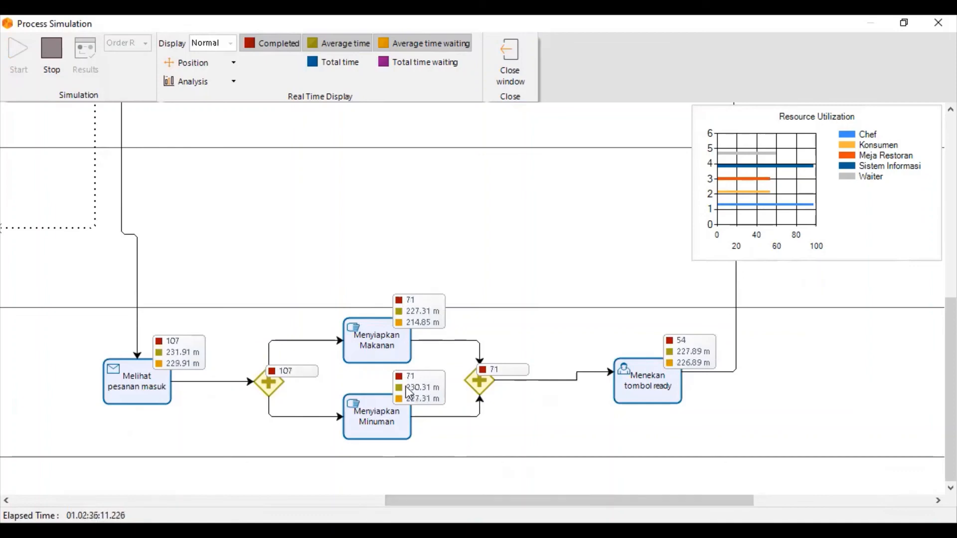
{"action": "left_click_drag", "start_coordinate": [465, 490], "coordinate": [718, 492]}
{"action": "scroll", "coordinate": [561, 391], "scroll_direction": "up", "scroll_amount": 3}
{"action": "scroll", "coordinate": [561, 390], "scroll_direction": "up", "scroll_amount": 5}
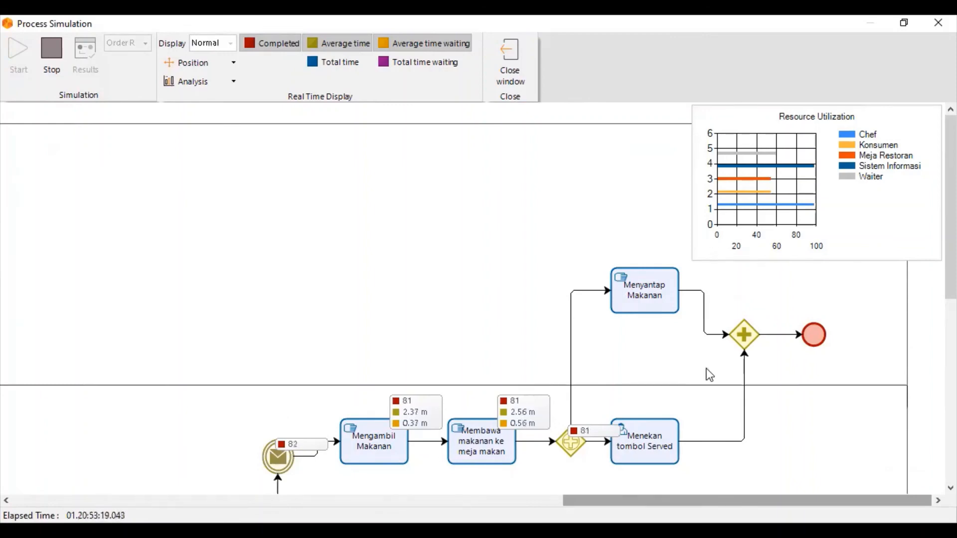
Compare the counts at the start and end of the diagram until the run finishes, and move the completion message aside.
{"action": "left_click_drag", "start_coordinate": [666, 503], "coordinate": [86, 462]}
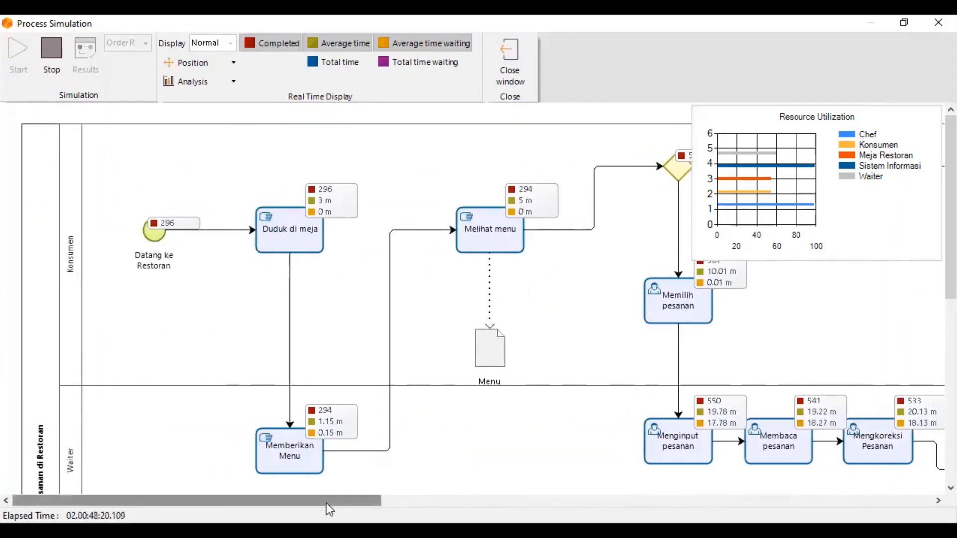
{"action": "left_click_drag", "start_coordinate": [327, 504], "coordinate": [819, 388]}
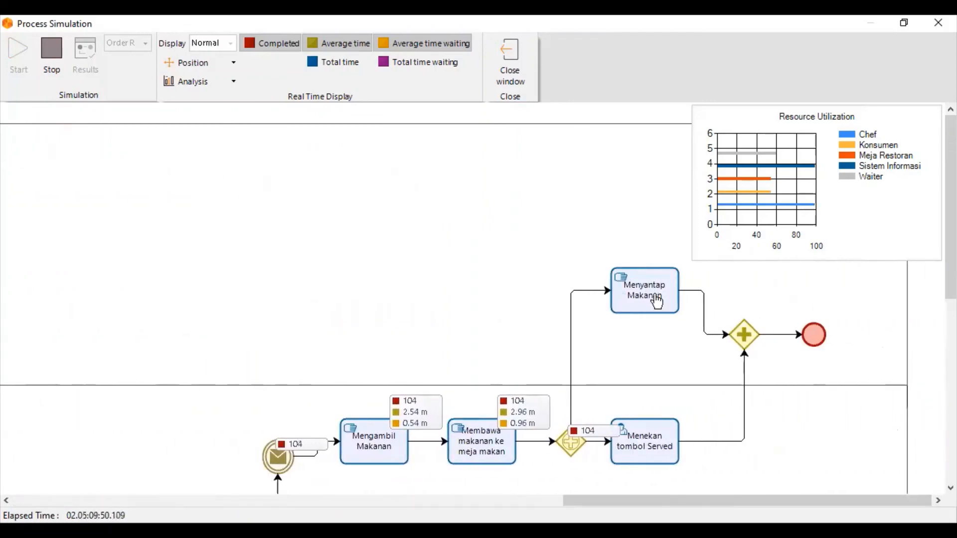
{"action": "left_click_drag", "start_coordinate": [664, 503], "coordinate": [115, 503]}
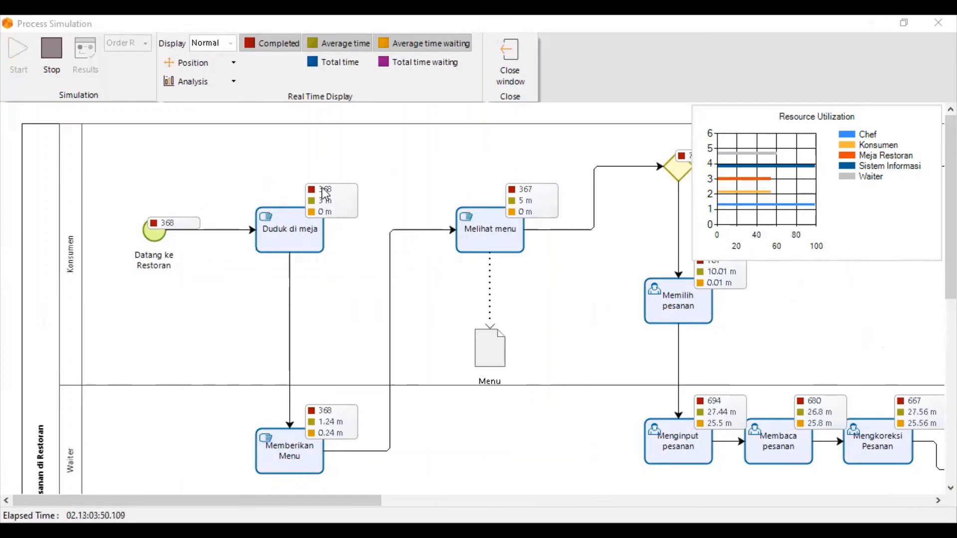
{"action": "left_click", "coordinate": [230, 45]}
{"action": "left_click", "coordinate": [229, 45]}
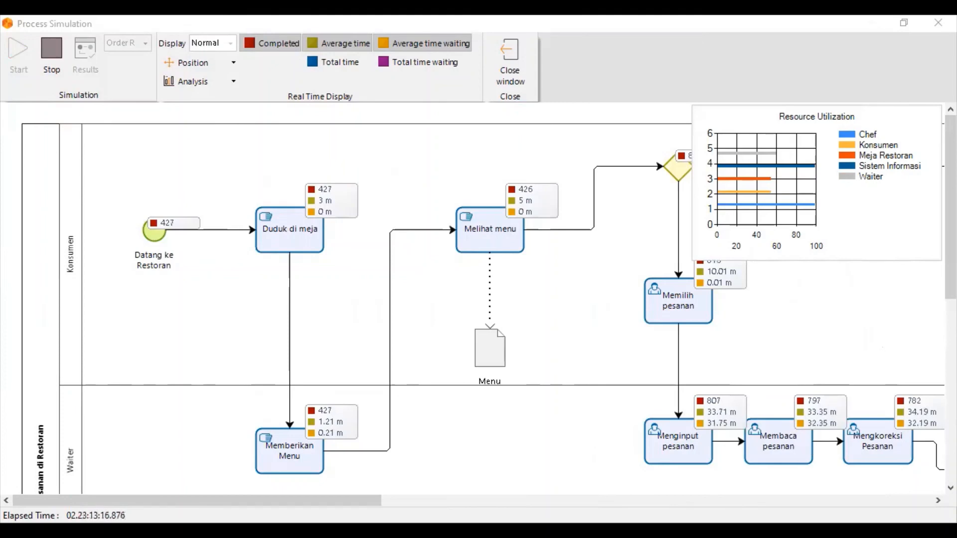
{"action": "left_click_drag", "start_coordinate": [308, 503], "coordinate": [885, 505]}
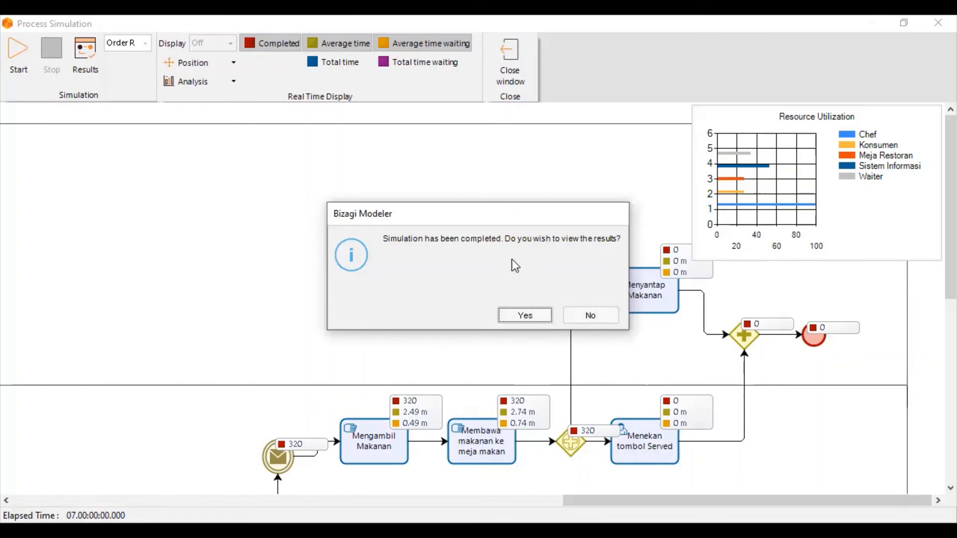
{"action": "left_click_drag", "start_coordinate": [479, 217], "coordinate": [283, 180]}
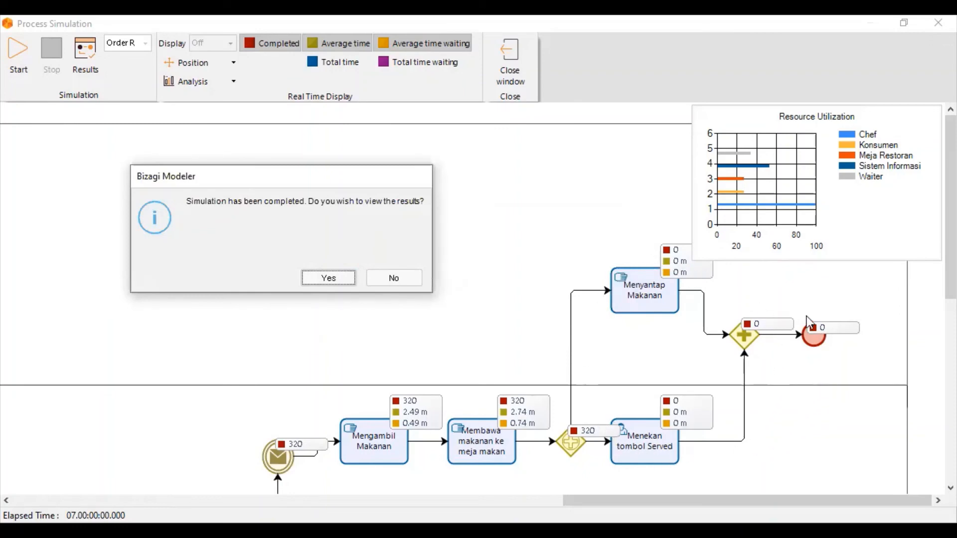
Open the simulation results and review the completed and started instances of every element in Proses Pemesanan di Restoran.
{"action": "left_click", "coordinate": [315, 281]}
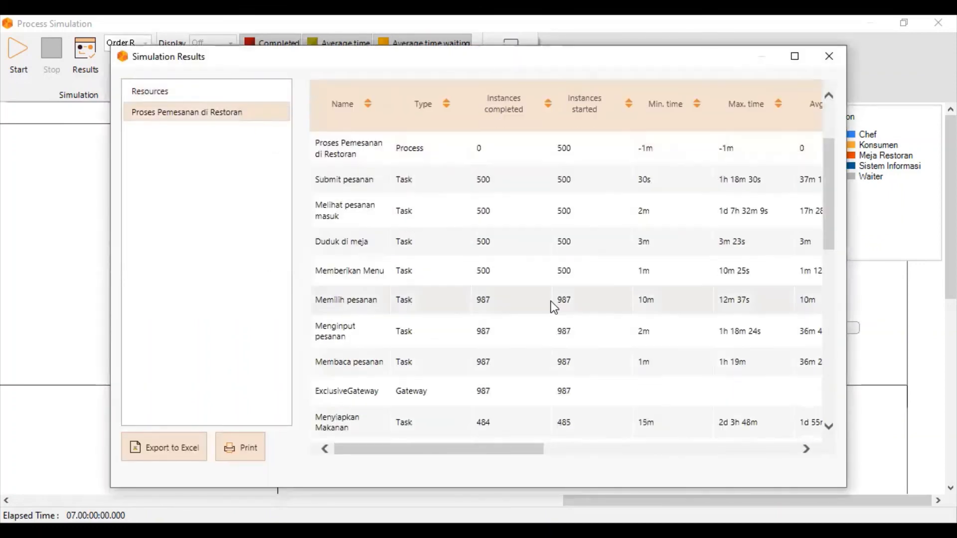
{"action": "scroll", "coordinate": [551, 301], "scroll_direction": "down", "scroll_amount": 10}
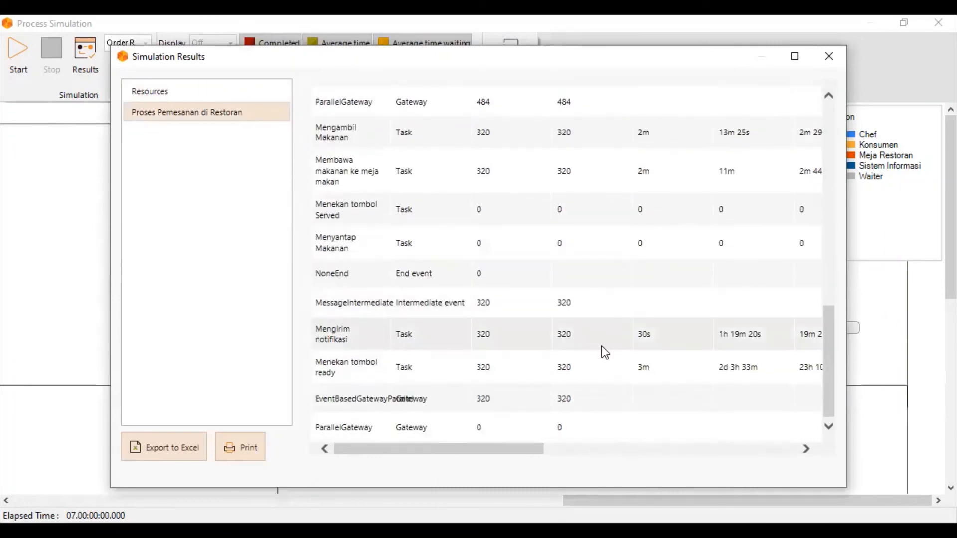
{"action": "scroll", "coordinate": [601, 344], "scroll_direction": "up", "scroll_amount": 10}
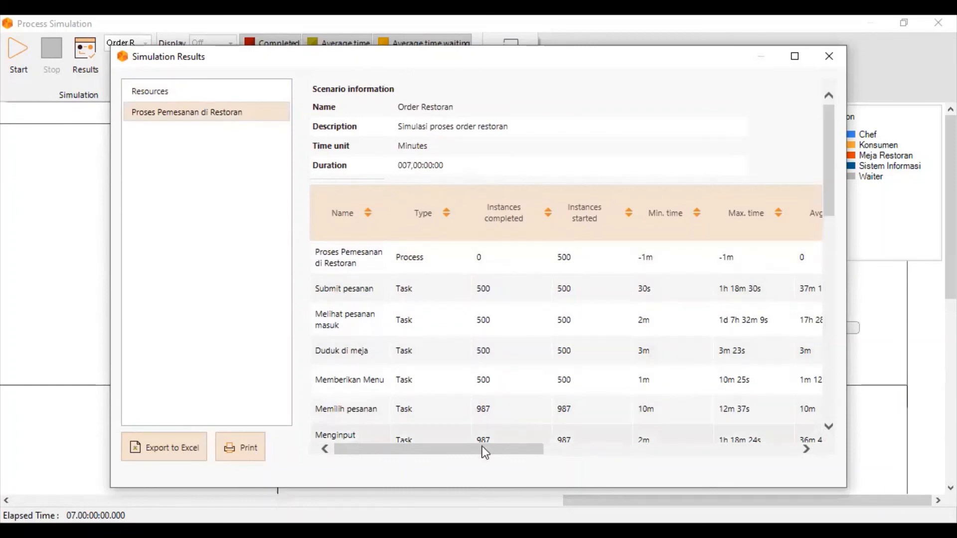
Examine the average, total and resource waiting time columns of the restaurant process tasks, and return to the scenario information.
{"action": "left_click_drag", "start_coordinate": [443, 451], "coordinate": [596, 459]}
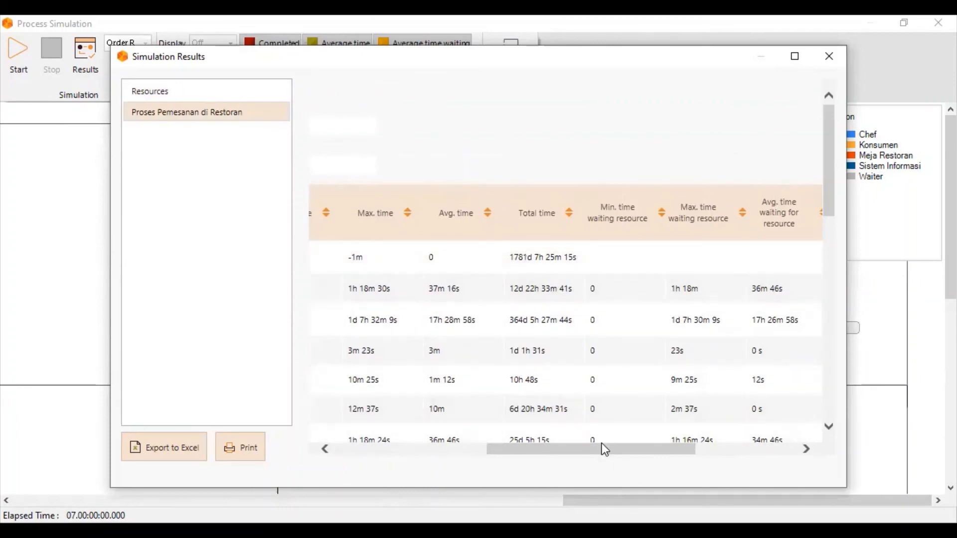
{"action": "left_click_drag", "start_coordinate": [606, 449], "coordinate": [712, 441]}
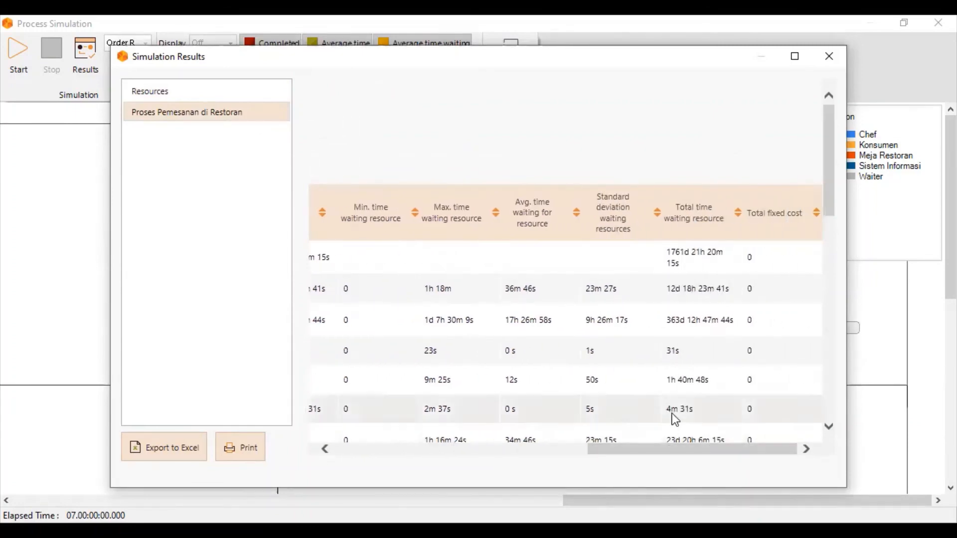
{"action": "scroll", "coordinate": [471, 388], "scroll_direction": "down", "scroll_amount": 3}
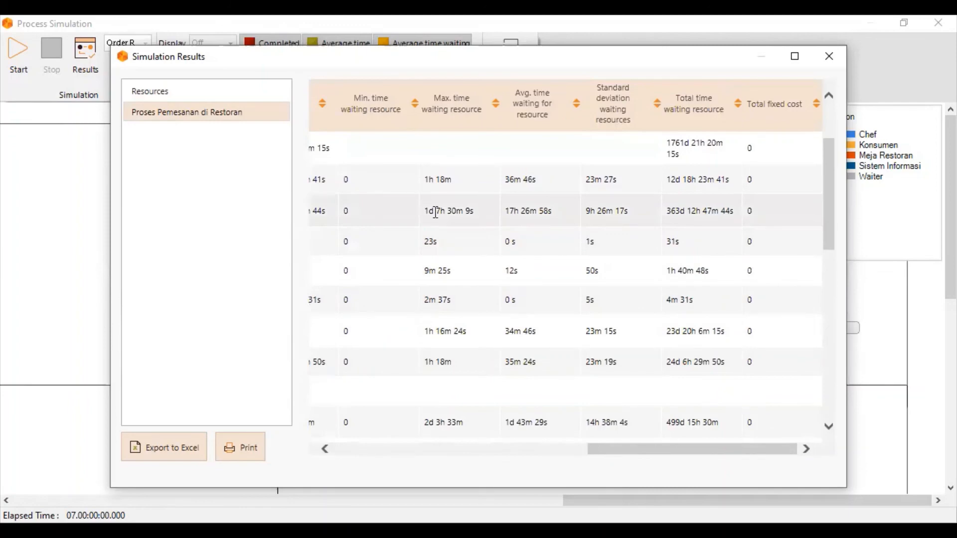
{"action": "left_click_drag", "start_coordinate": [615, 448], "coordinate": [317, 470]}
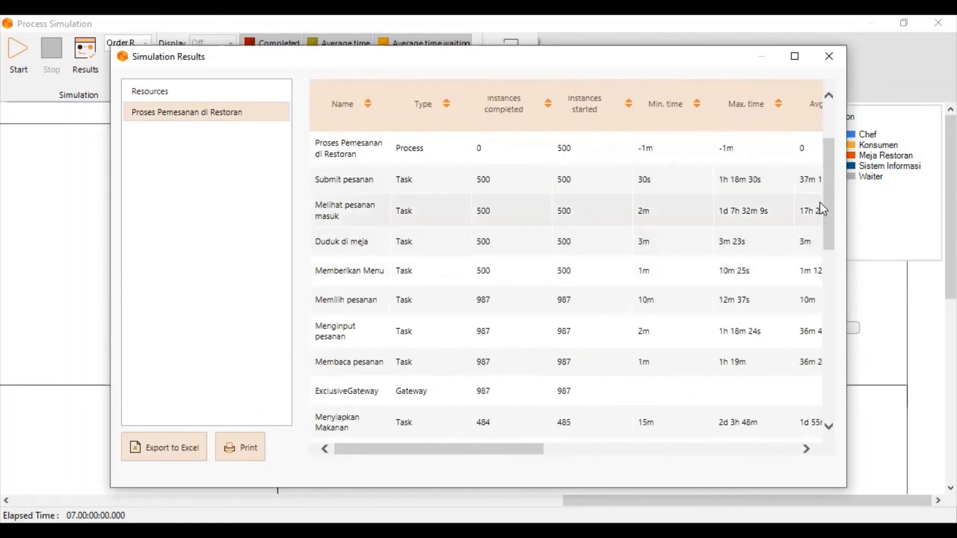
{"action": "left_click_drag", "start_coordinate": [827, 206], "coordinate": [737, 119]}
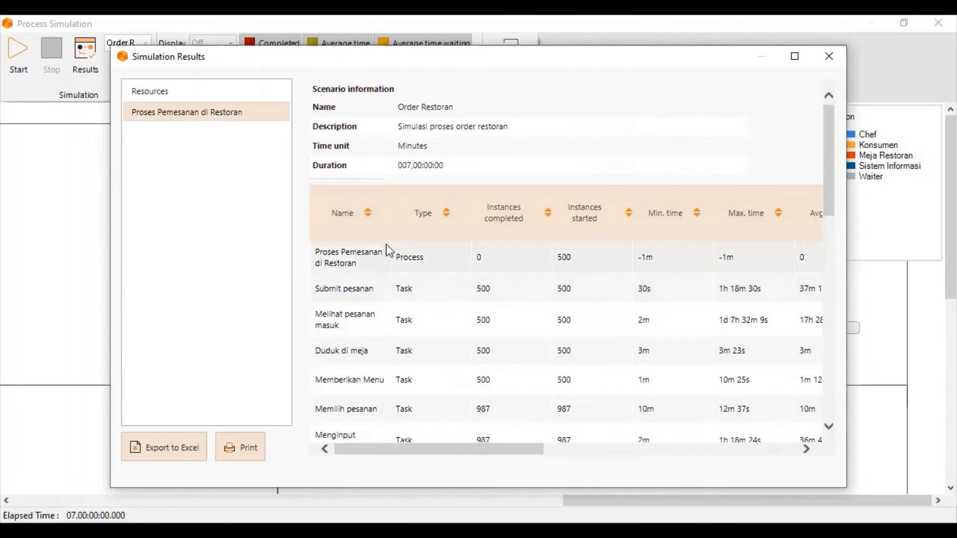